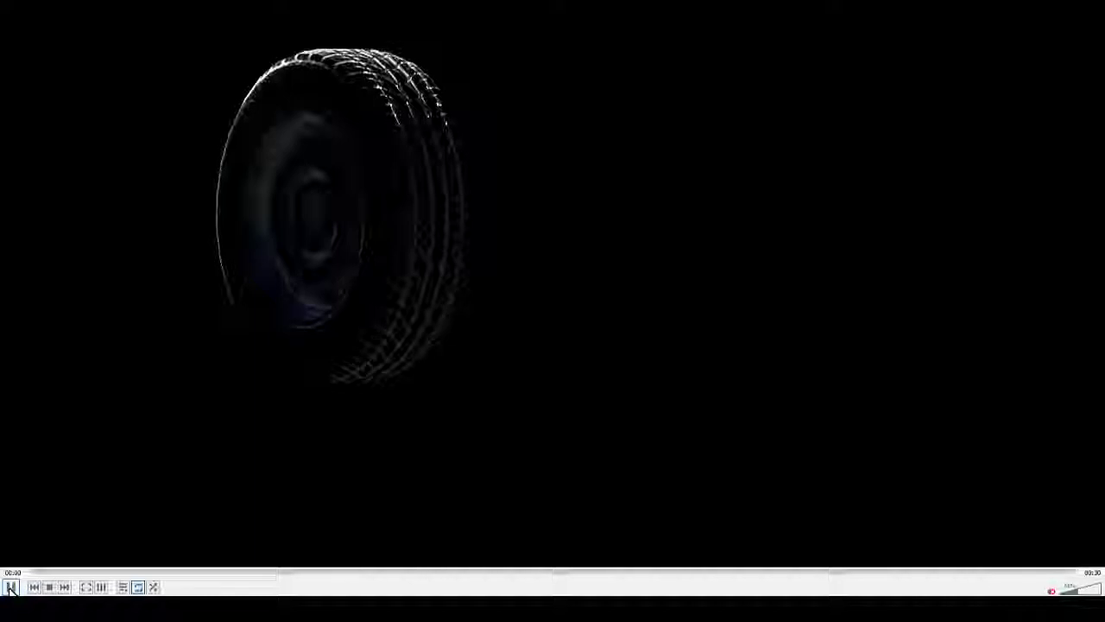
Play the rendered tire animation in the media player.
left_click(10, 586)
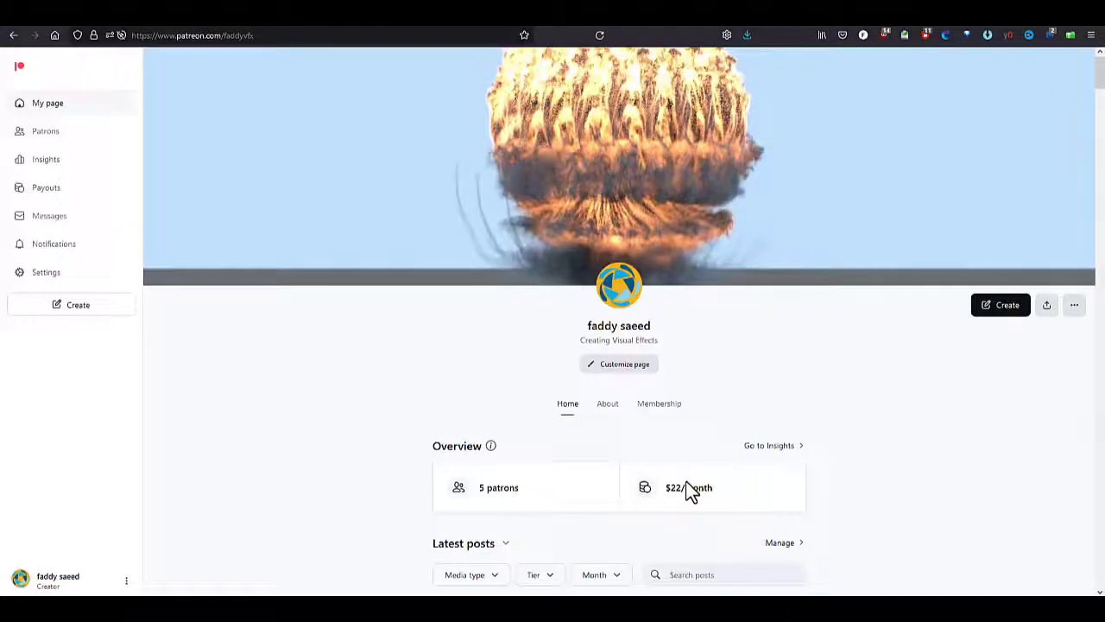
Switch to the Patreon creator page in the browser and look through the posted Houdini scene files.
scroll(661, 466, "down", 4)
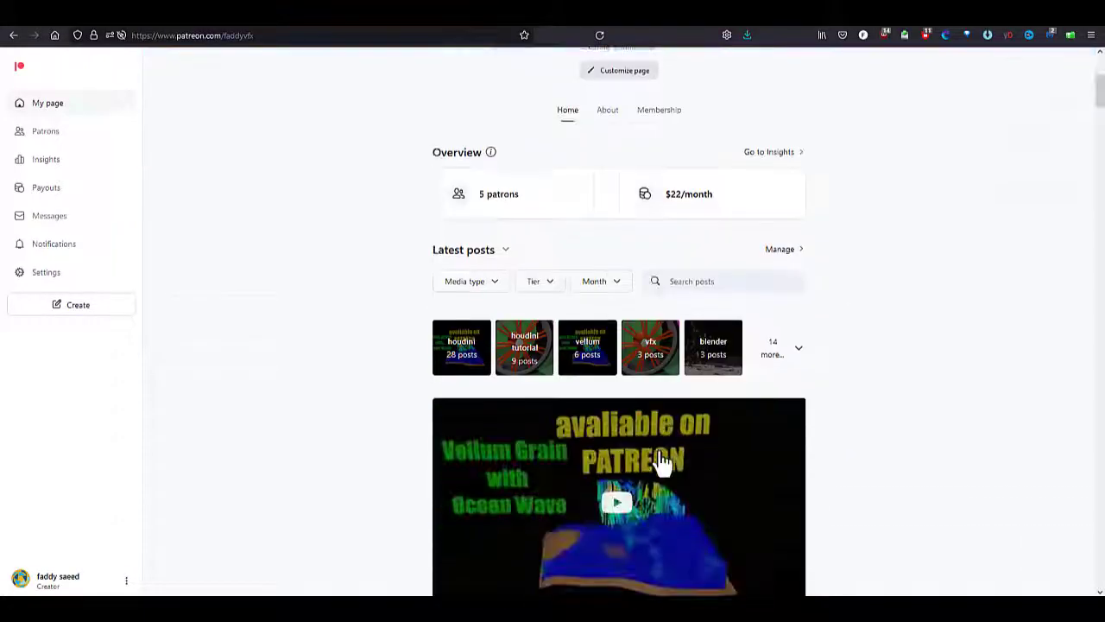
scroll(658, 459, "down", 4)
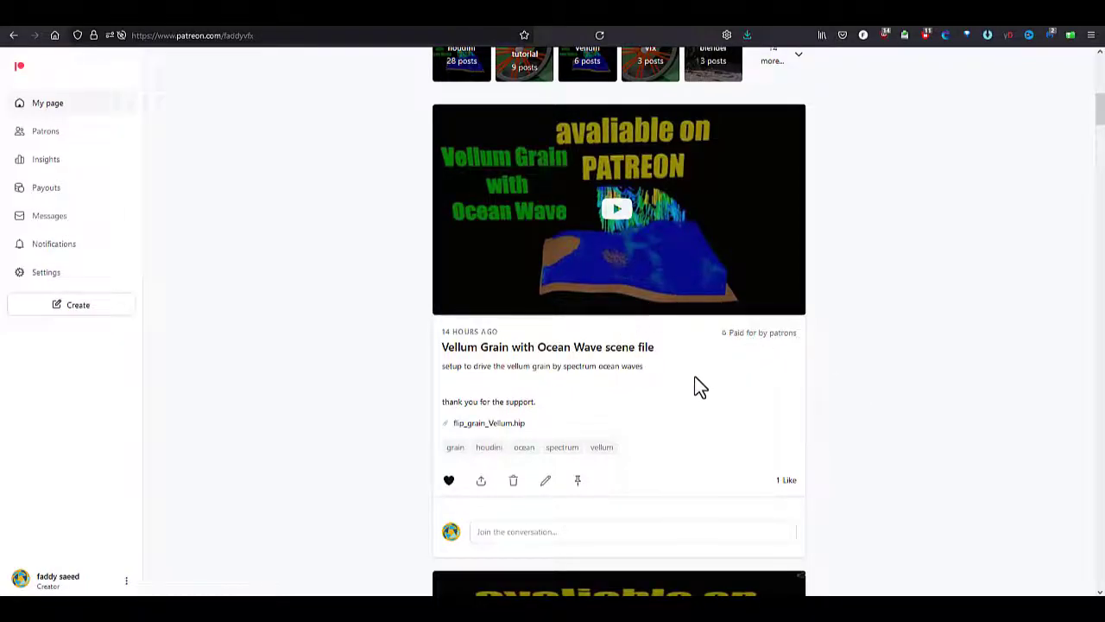
scroll(839, 425, "down", 10)
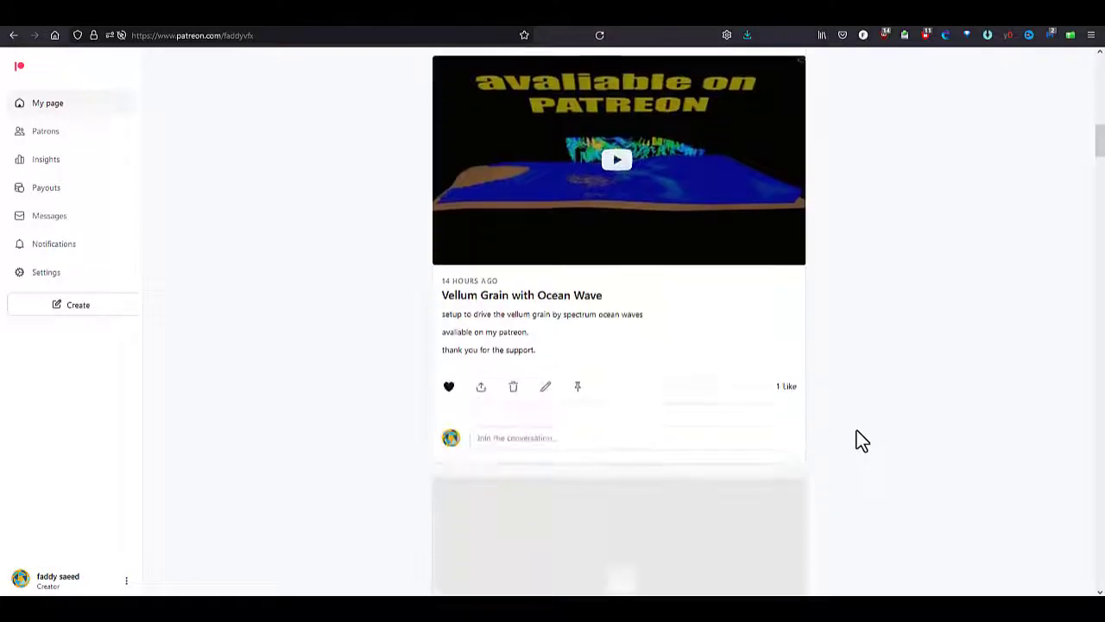
scroll(857, 436, "down", 12)
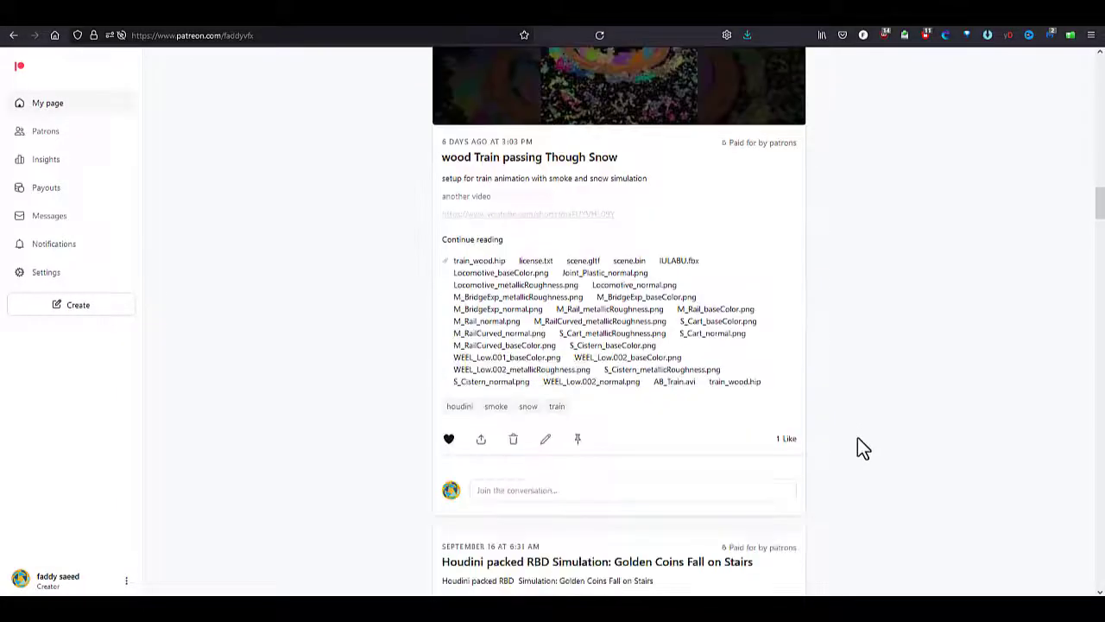
scroll(858, 440, "down", 2)
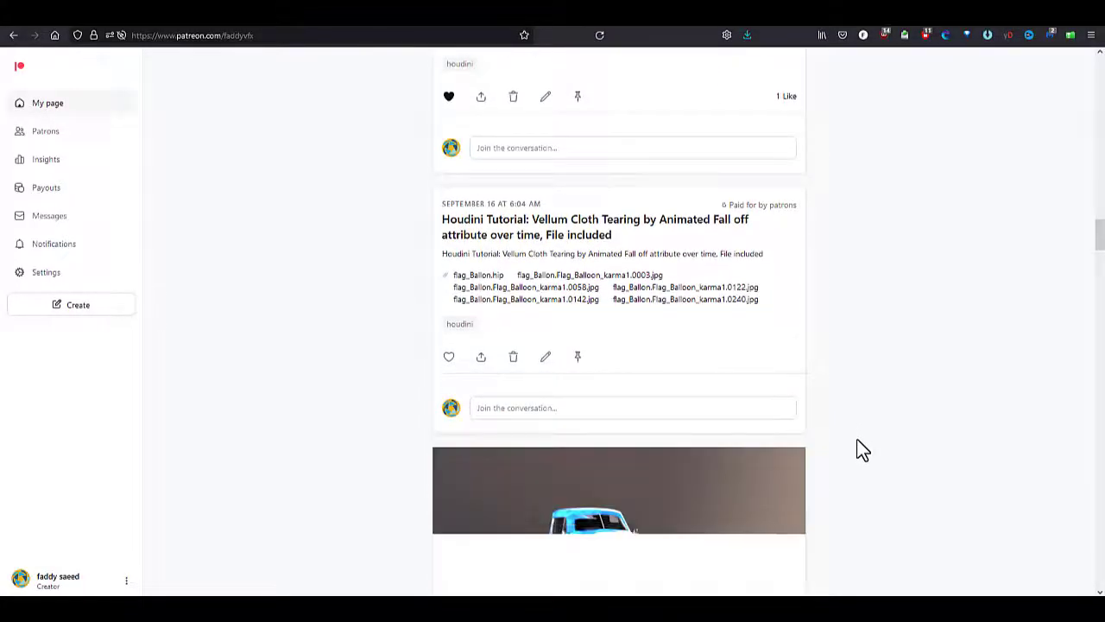
scroll(856, 443, "down", 8)
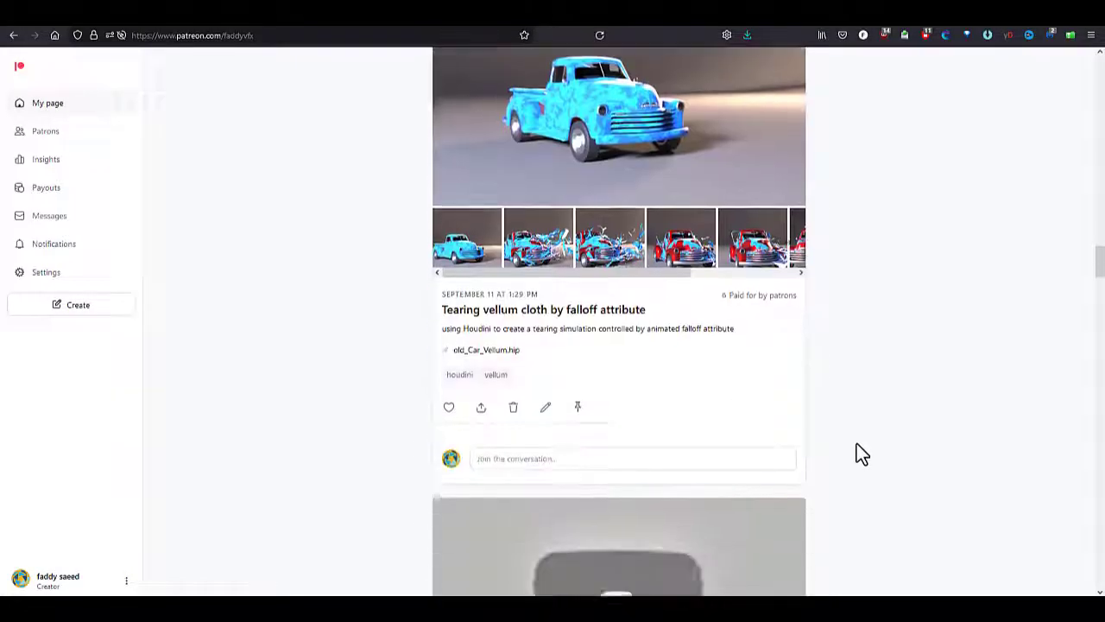
scroll(856, 445, "down", 10)
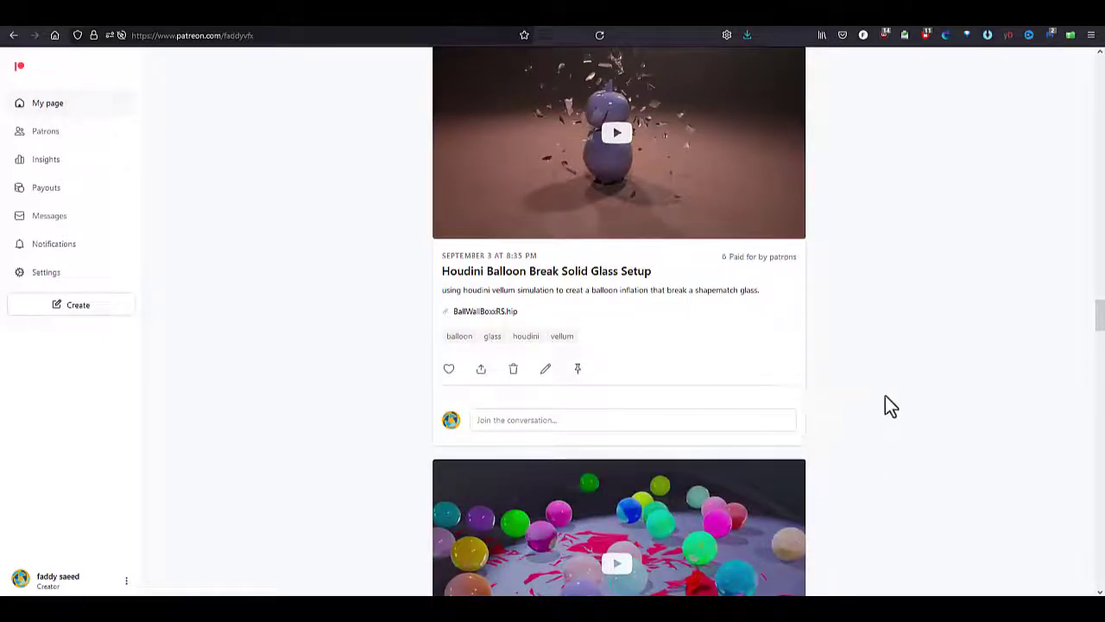
scroll(890, 408, "down", 8)
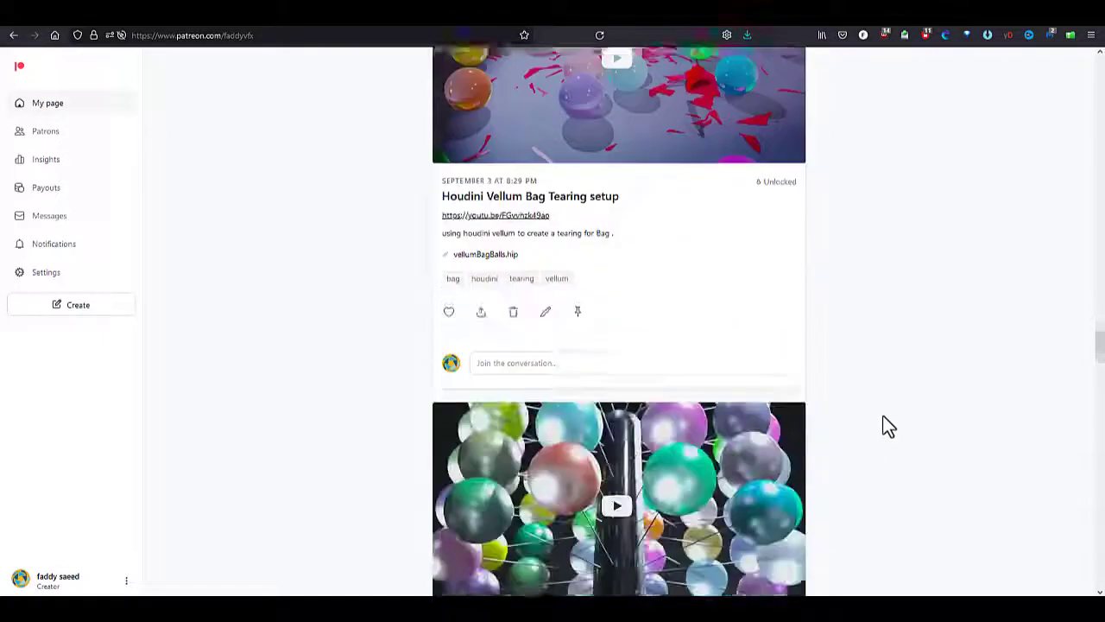
scroll(880, 410, "down", 2)
scroll(893, 444, "down", 3)
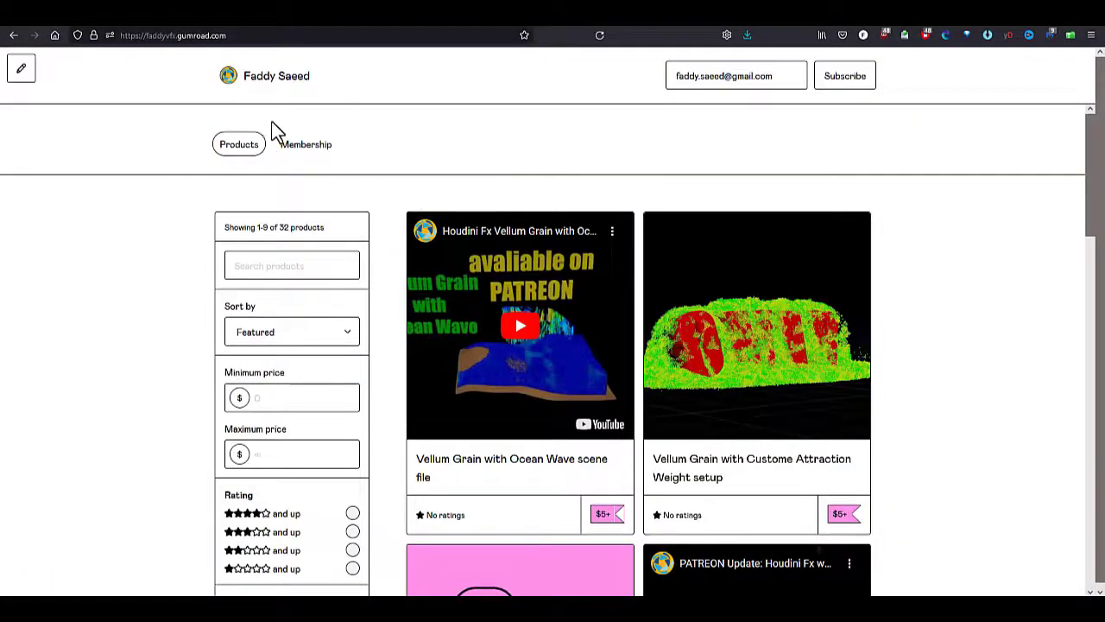
Switch to the Gumroad store and look through the Houdini setups offered for sale.
scroll(971, 427, "down", 7)
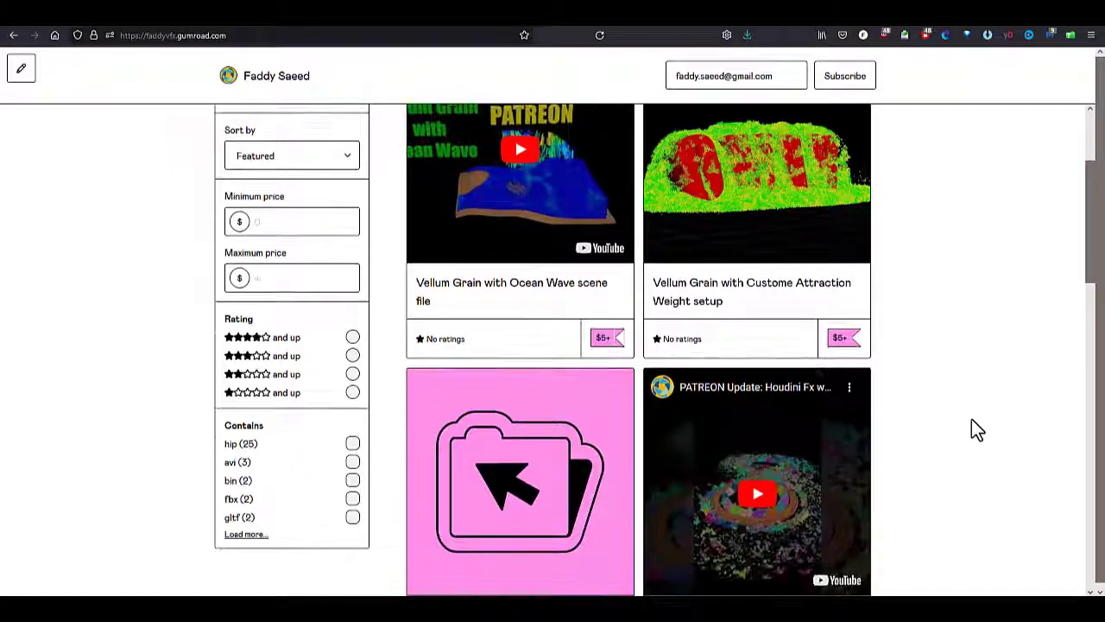
scroll(966, 423, "down", 8)
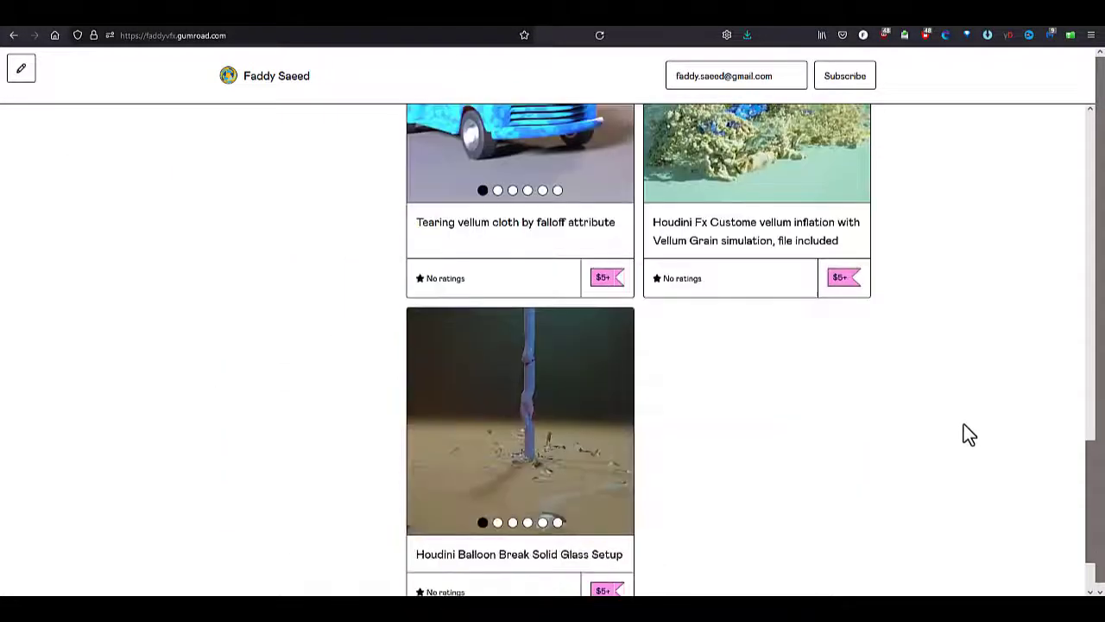
scroll(967, 432, "up", 15)
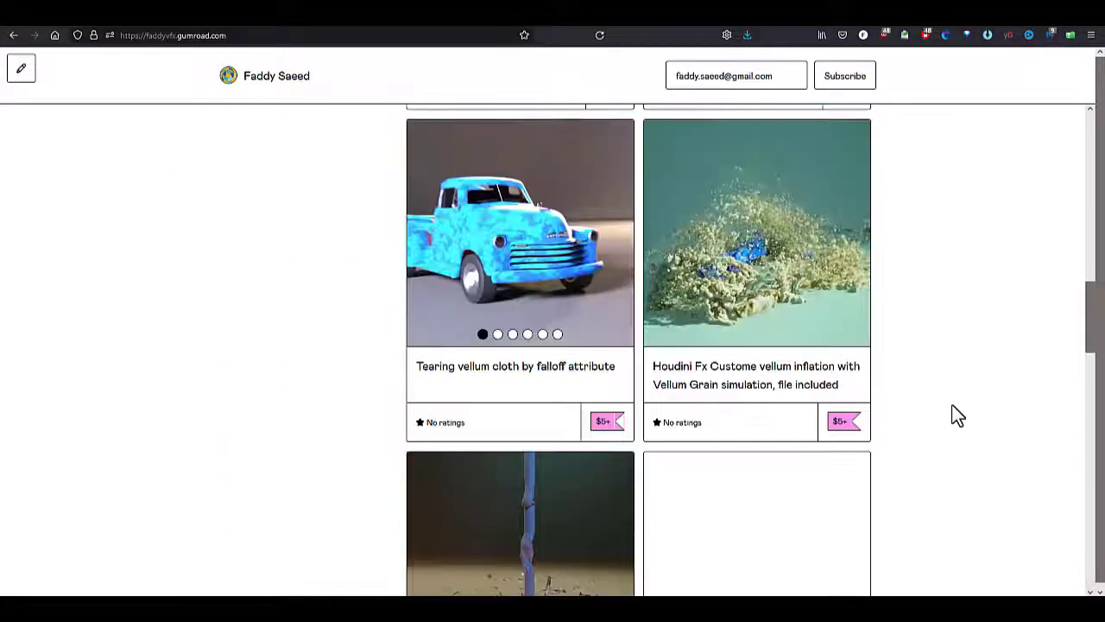
scroll(951, 407, "up", 3)
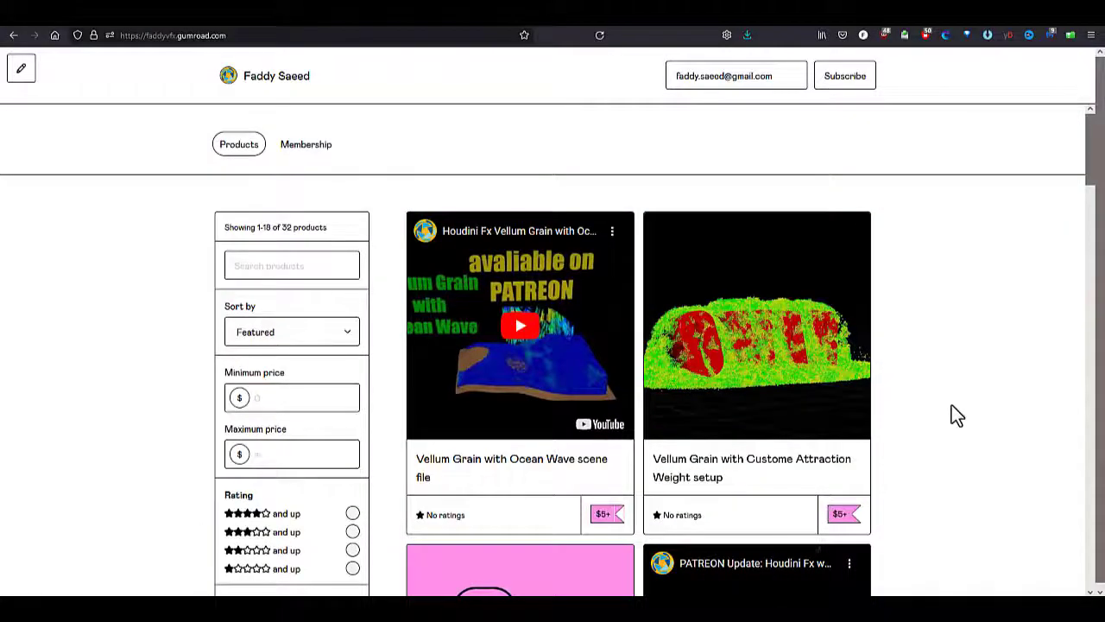
scroll(950, 406, "down", 6)
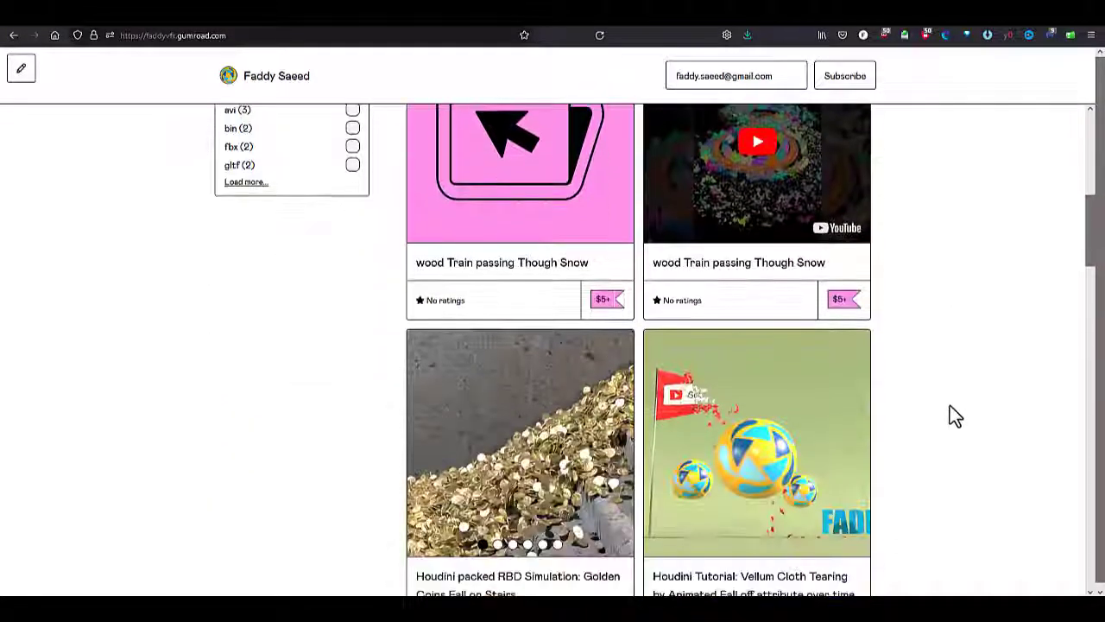
scroll(949, 405, "down", 2)
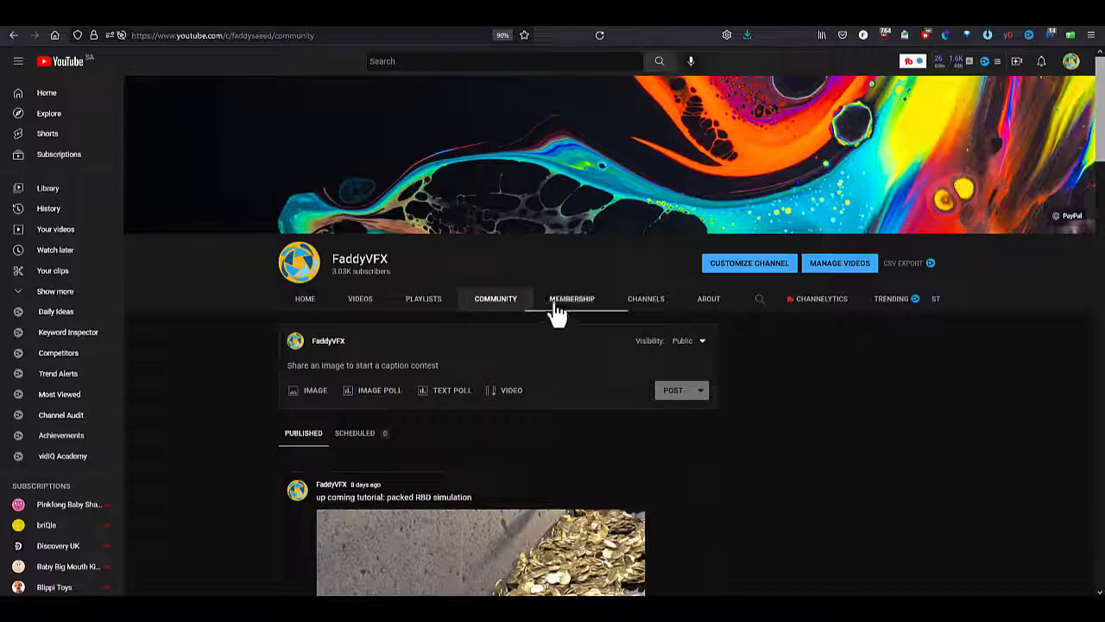
Open the YouTube channel's membership page and look through its members-only Houdini tutorials.
scroll(873, 451, "down", 8)
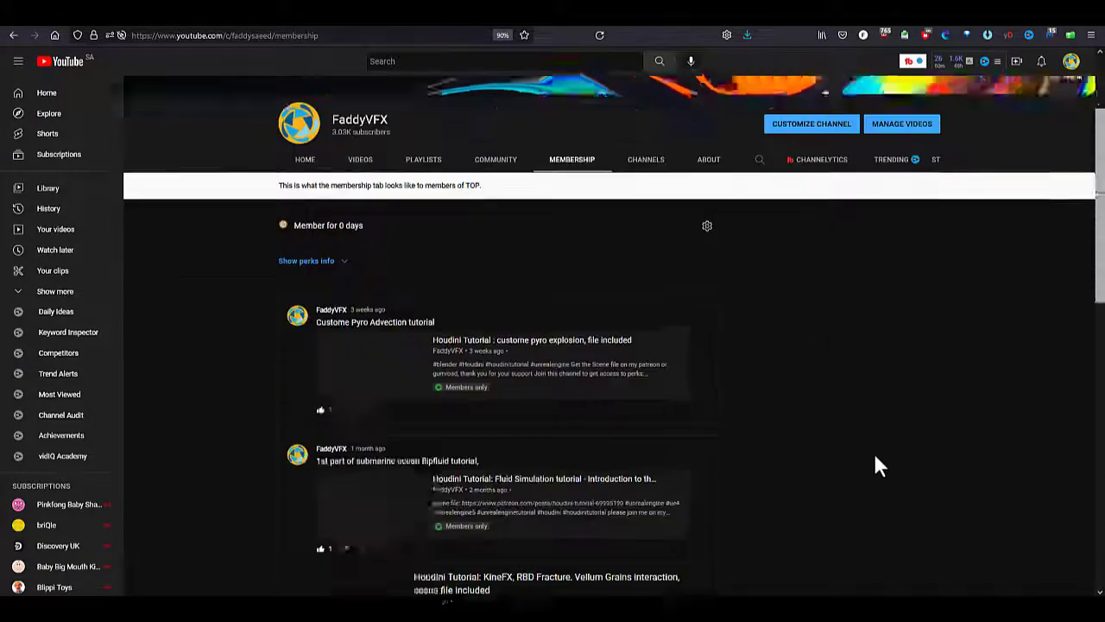
scroll(873, 451, "down", 2)
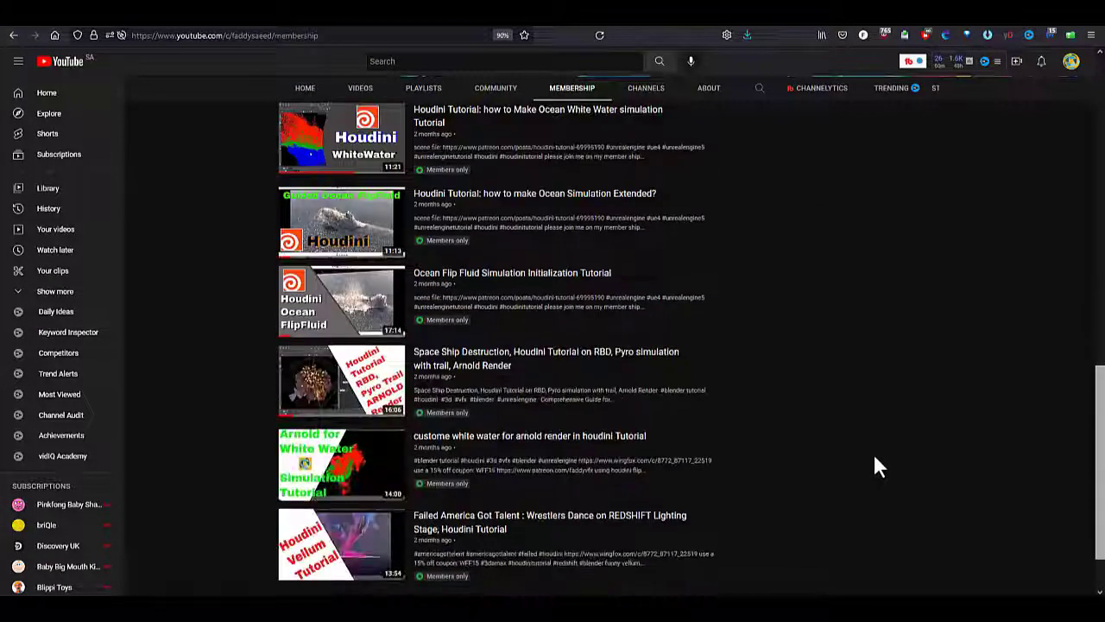
scroll(873, 450, "up", 10)
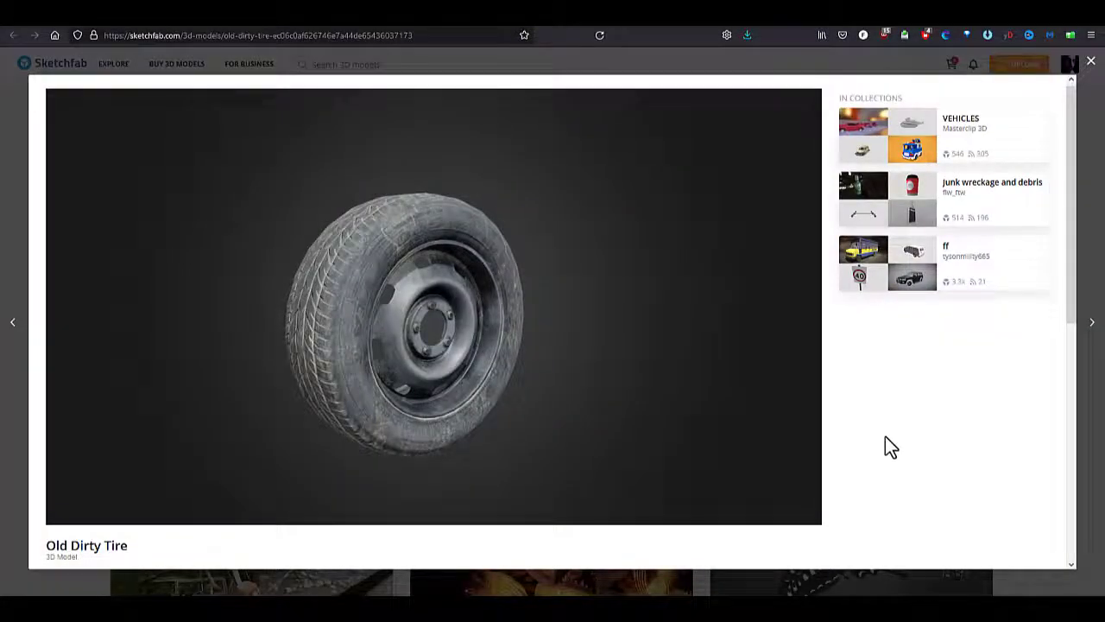
View the Old Dirty Tire model on Sketchfab, highlighting its title and reading the model details.
scroll(854, 428, "down", 1)
left_click_drag(380, 262, 530, 272)
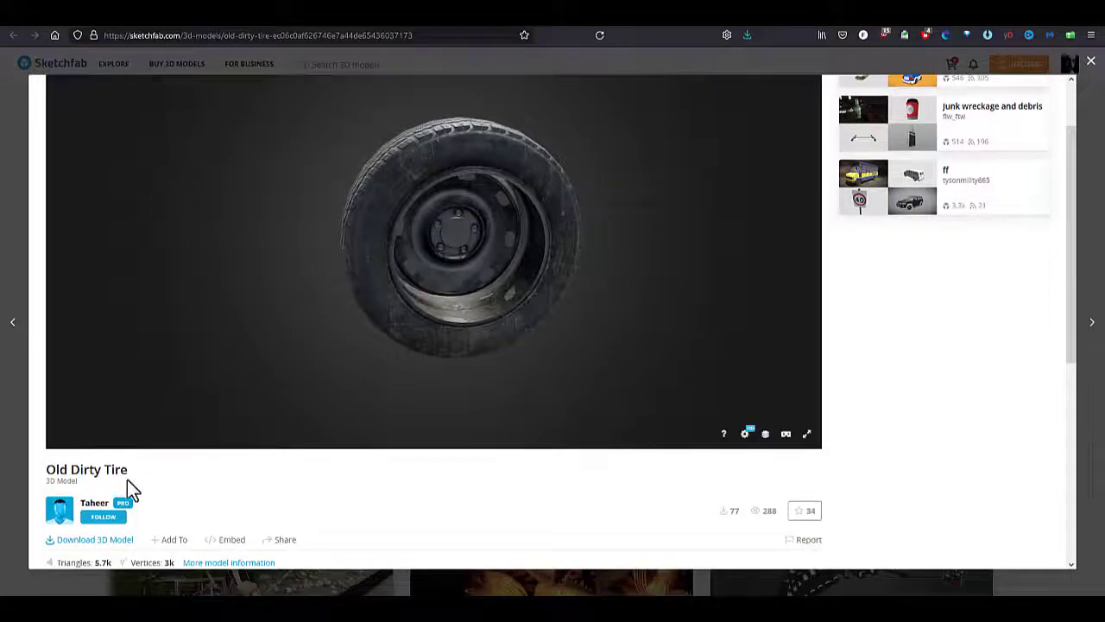
left_click_drag(130, 471, 43, 472)
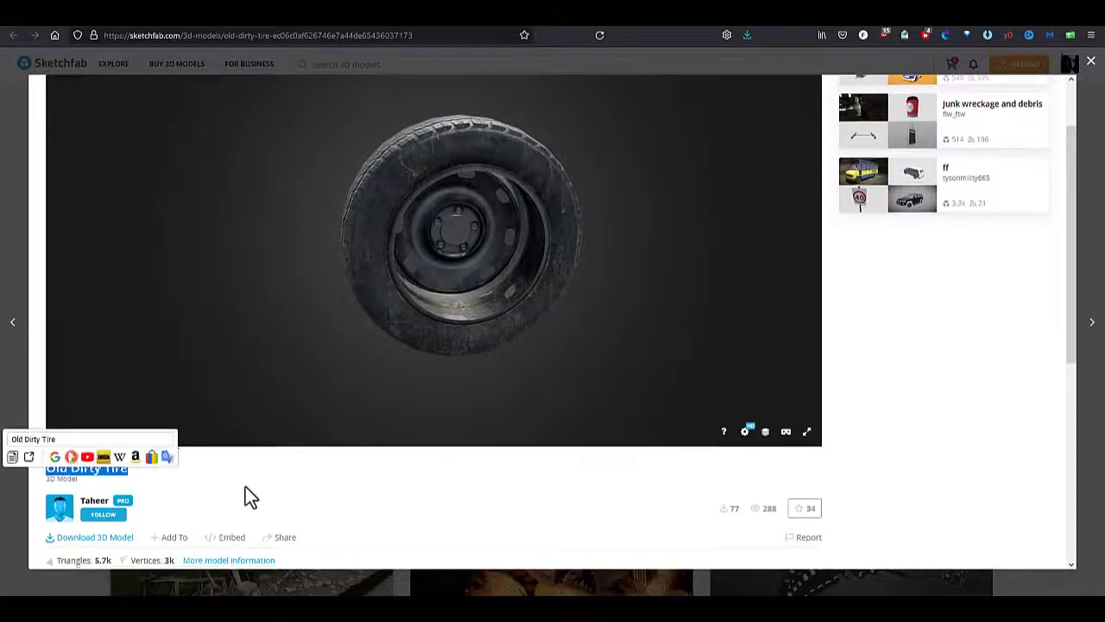
scroll(245, 486, "down", 2)
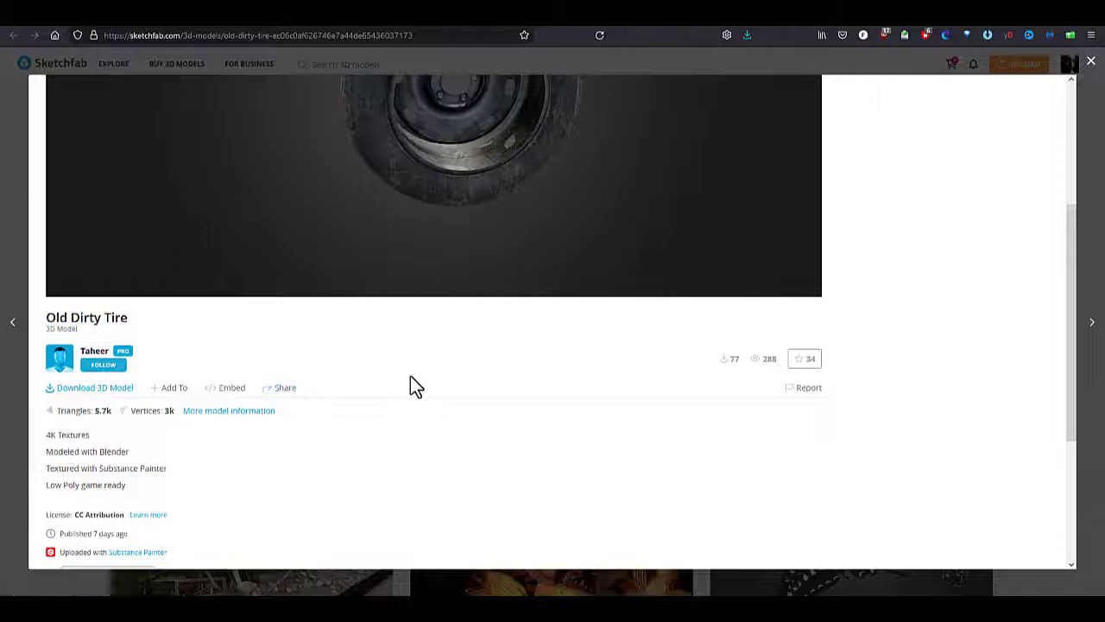
Examine the tire's tread, sidewall lettering and rim closely in the Sketchfab 3D preview.
scroll(423, 455, "up", 3)
left_click_drag(419, 449, 446, 375)
scroll(491, 357, "up", 4)
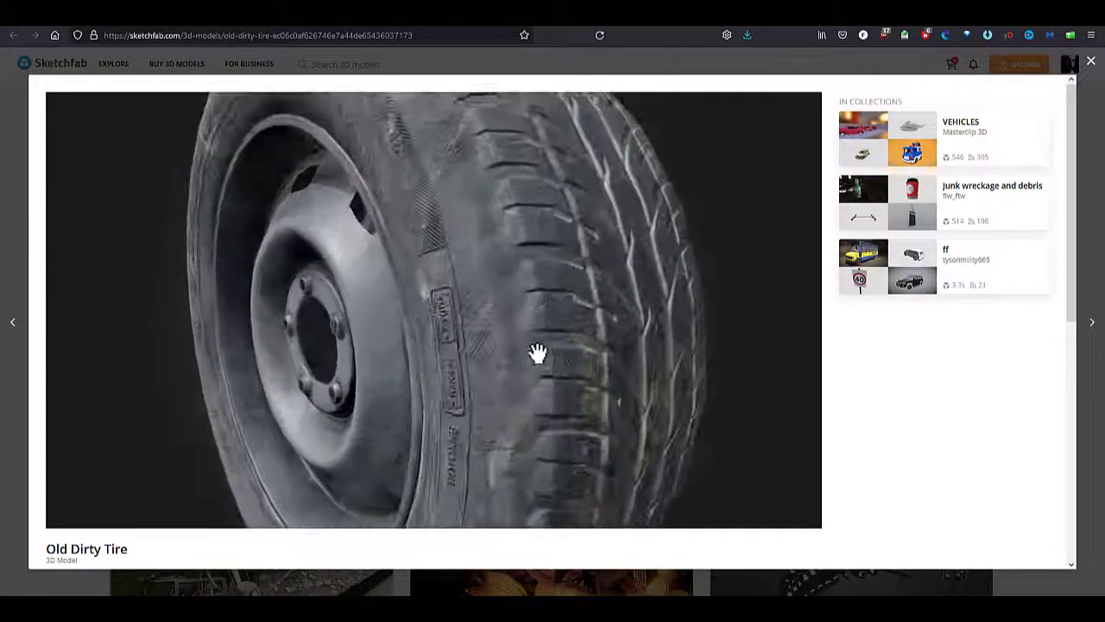
left_click_drag(538, 352, 307, 343)
scroll(510, 328, "down", 3)
scroll(470, 371, "down", 3)
scroll(311, 380, "up", 5)
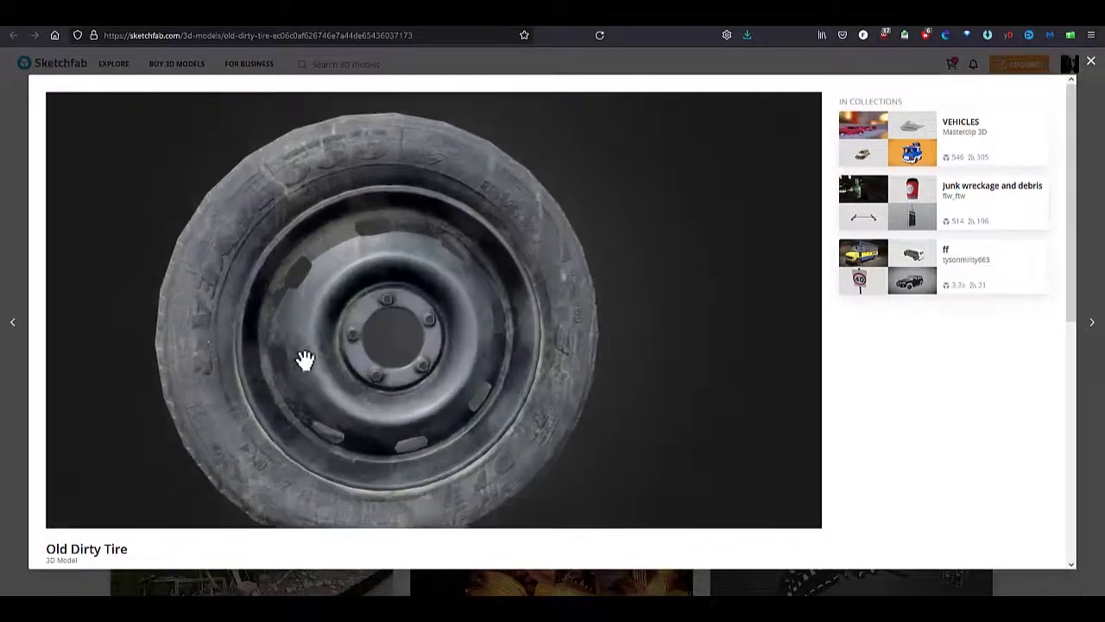
mouse_move(510, 311)
left_mouse_down()
mouse_move(474, 314)
mouse_move(495, 313)
left_mouse_up()
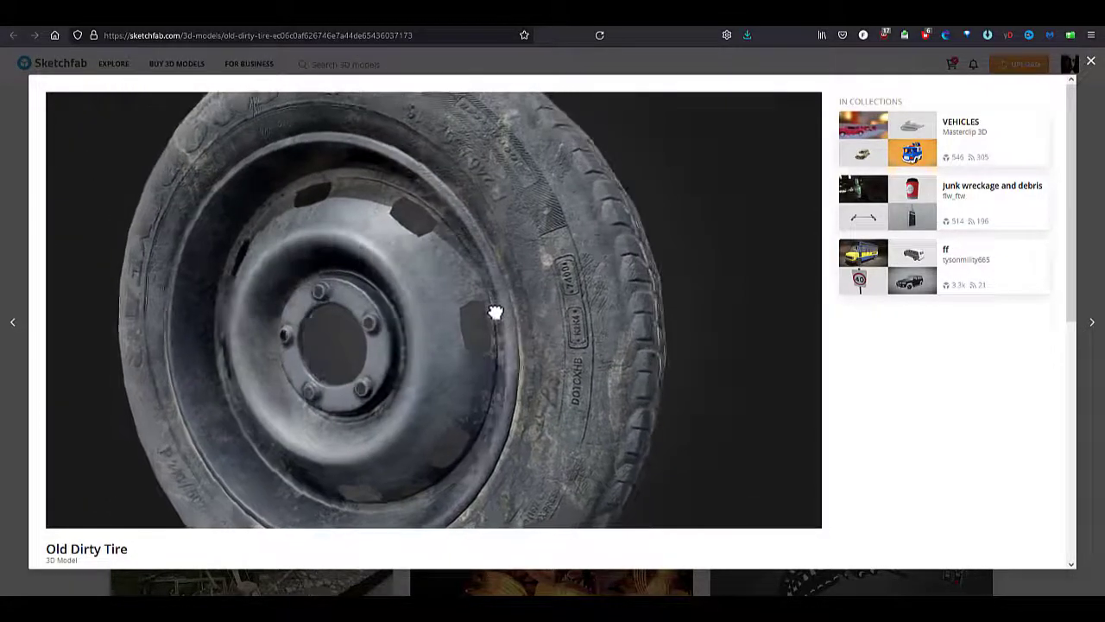
scroll(612, 372, "up", 3)
scroll(620, 371, "down", 3)
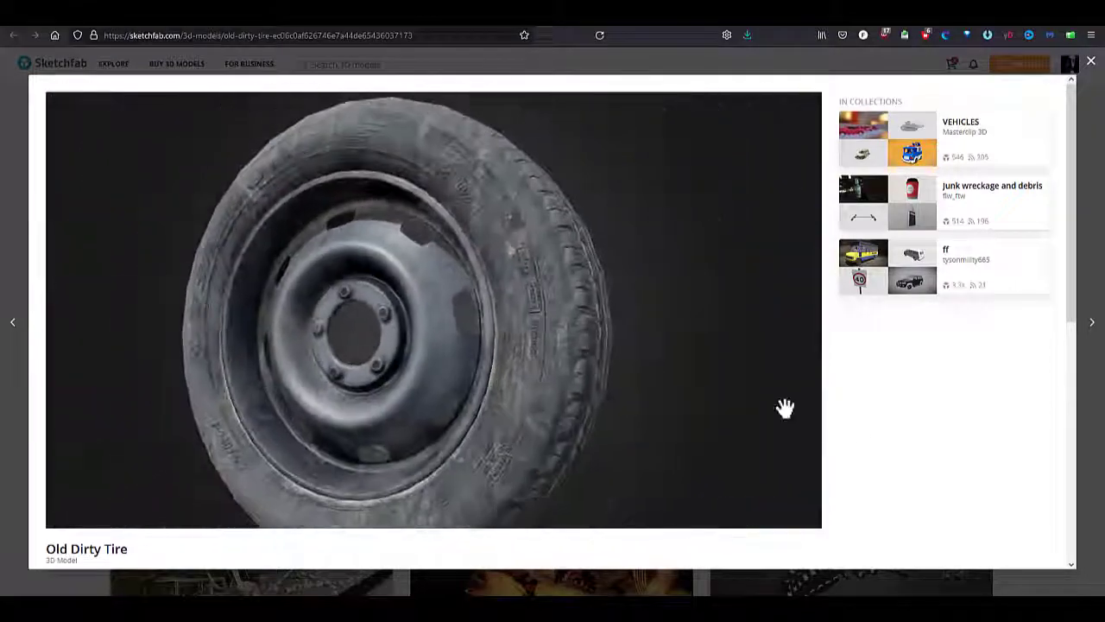
Show the download formats of the Old Dirty Tire model, highlight glTF, and close the download options.
scroll(868, 439, "down", 5)
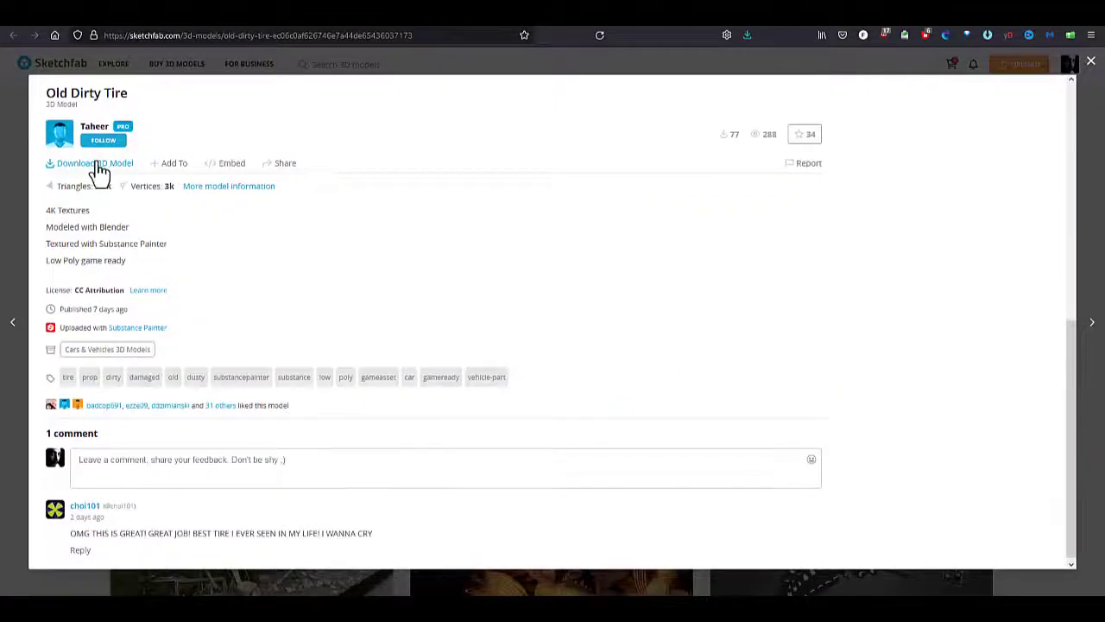
left_click(94, 164)
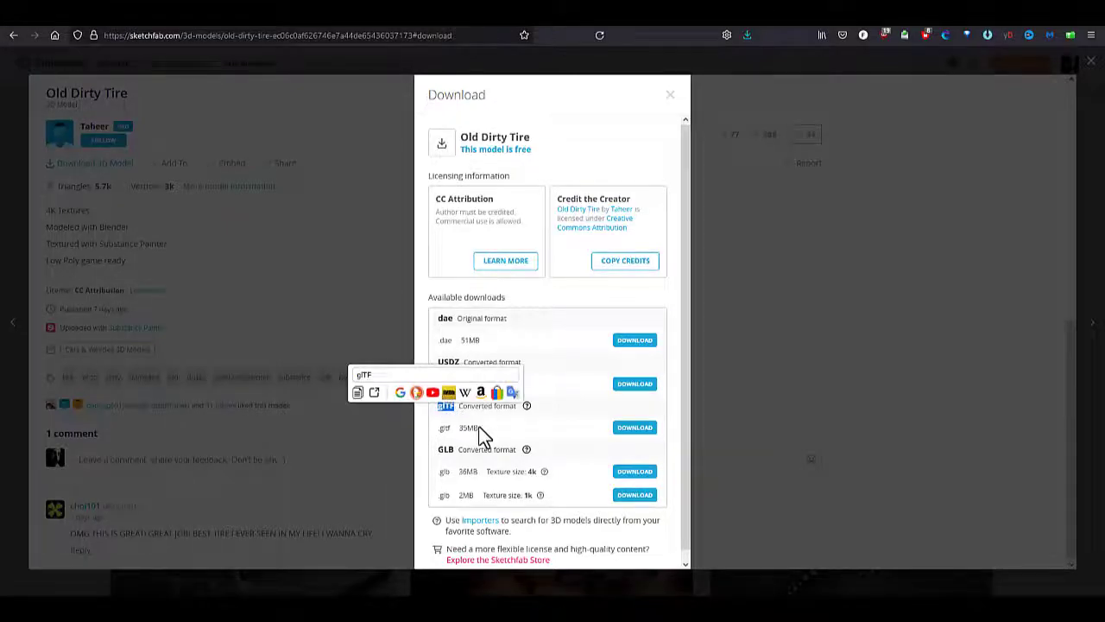
left_click(481, 432)
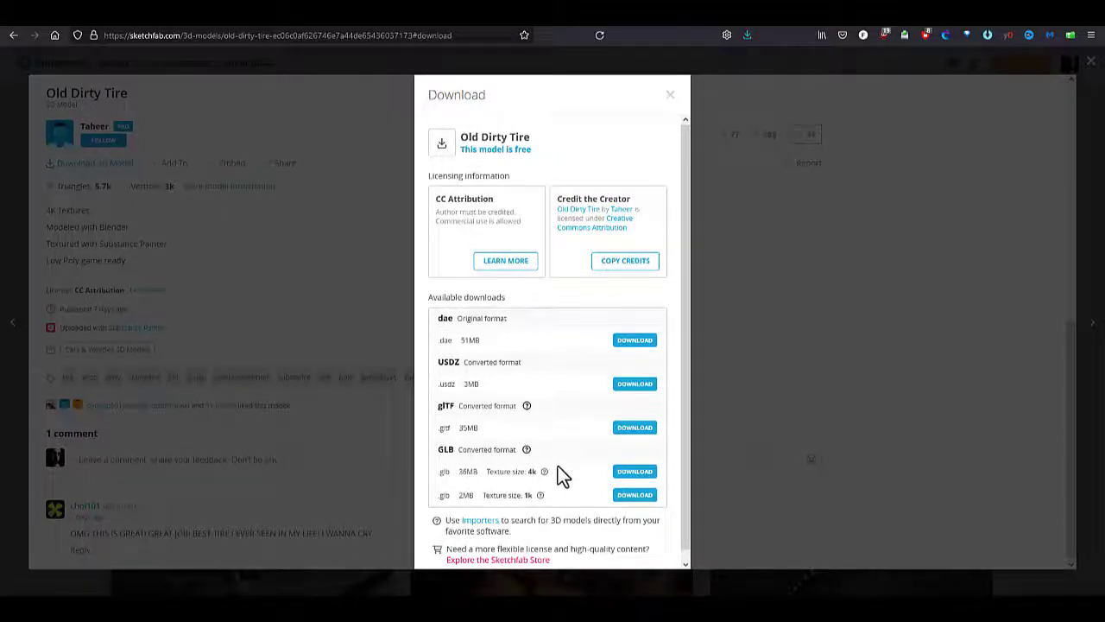
key("Escape")
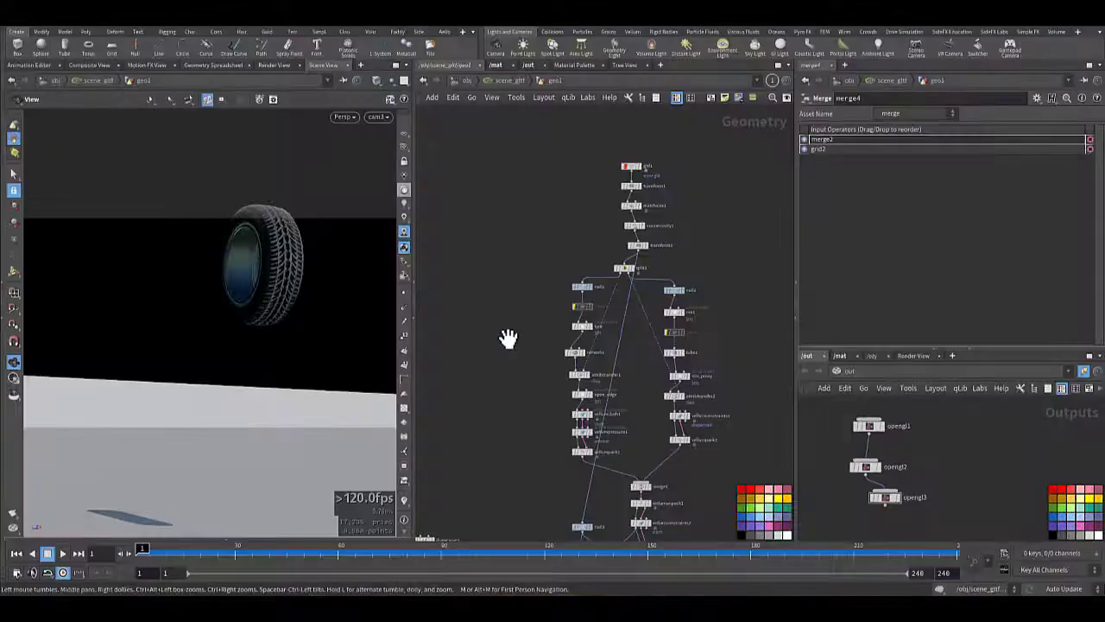
Switch to Houdini, play the falling tire simulation, stop it at frame 33, and widen the scene viewport.
left_click(63, 553)
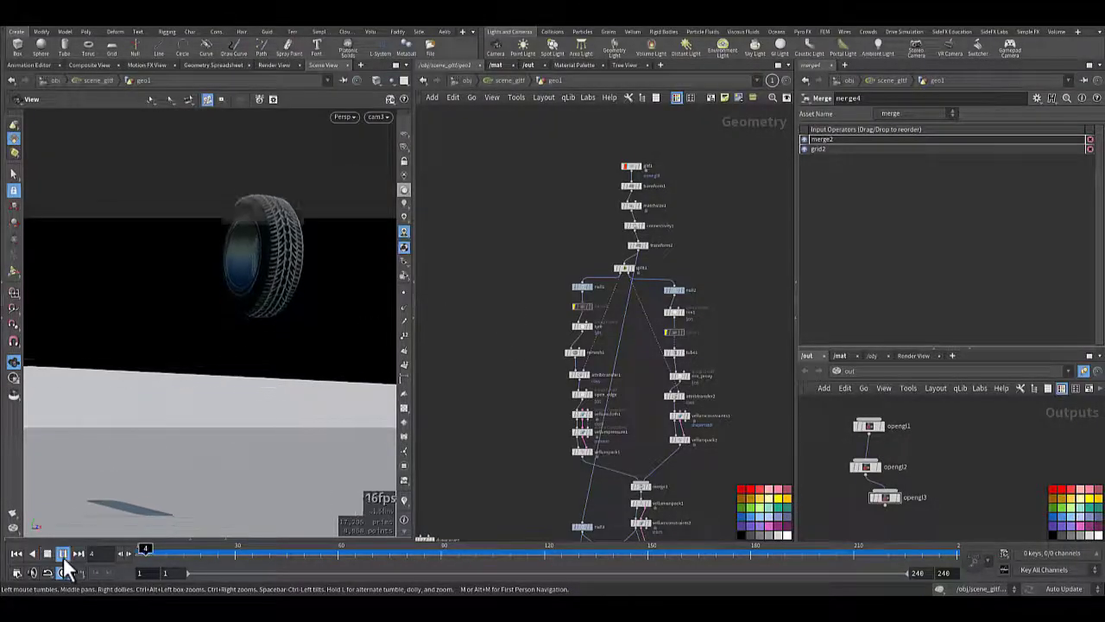
left_click(63, 553)
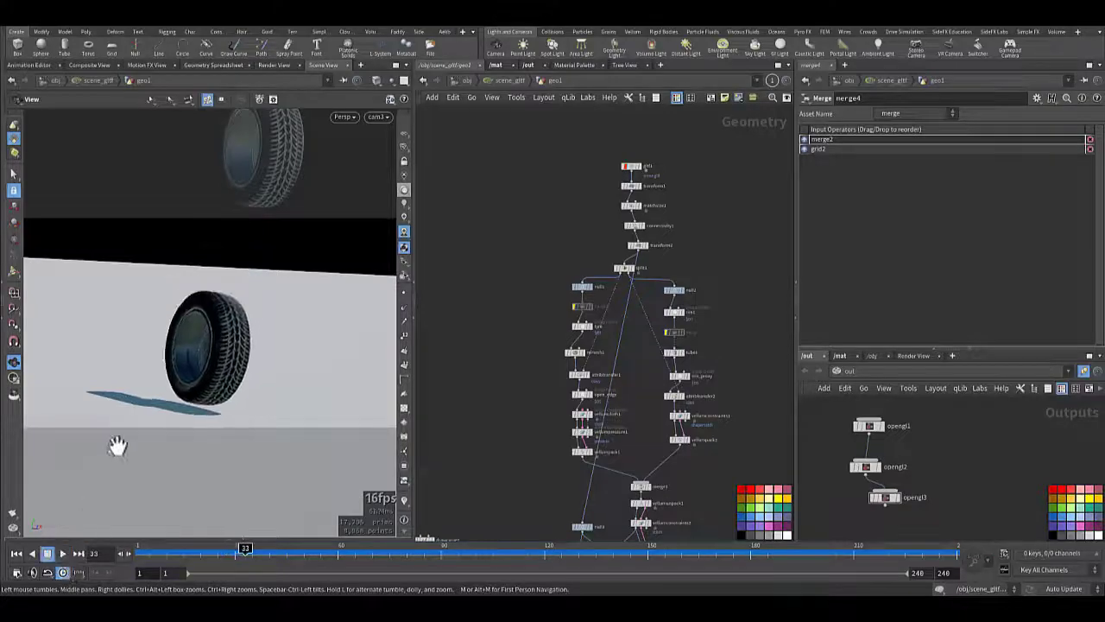
left_click_drag(113, 446, 302, 390)
left_click_drag(416, 402, 474, 401)
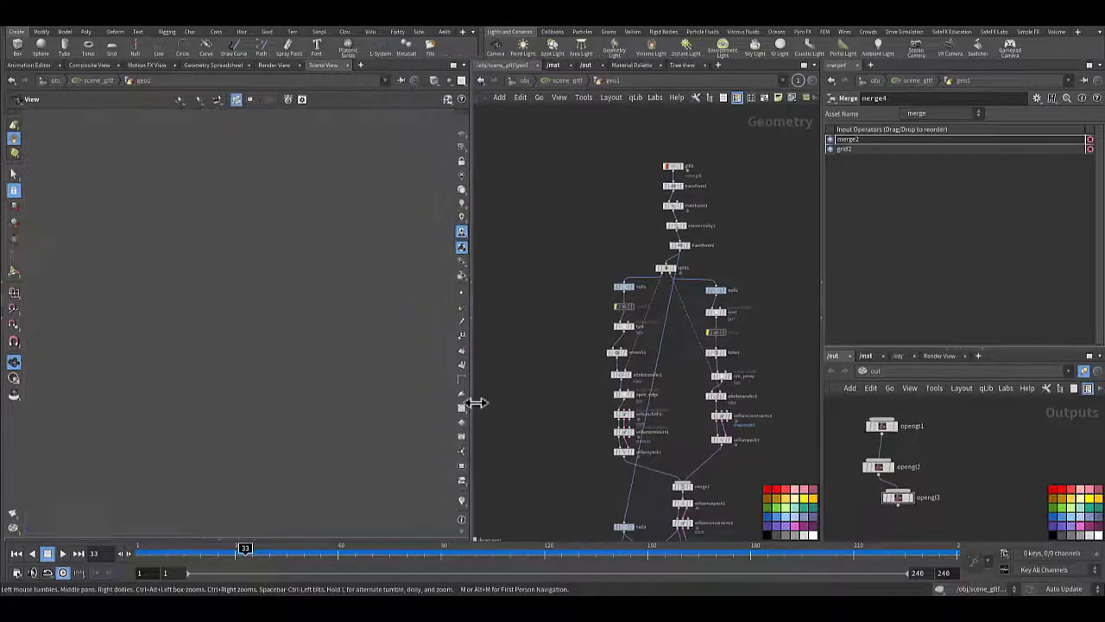
Move the timeline to frame 35 and examine the tire's ground contact and tread up close.
mouse_move(245, 549)
left_mouse_down()
mouse_move(259, 549)
mouse_move(246, 549)
left_mouse_up()
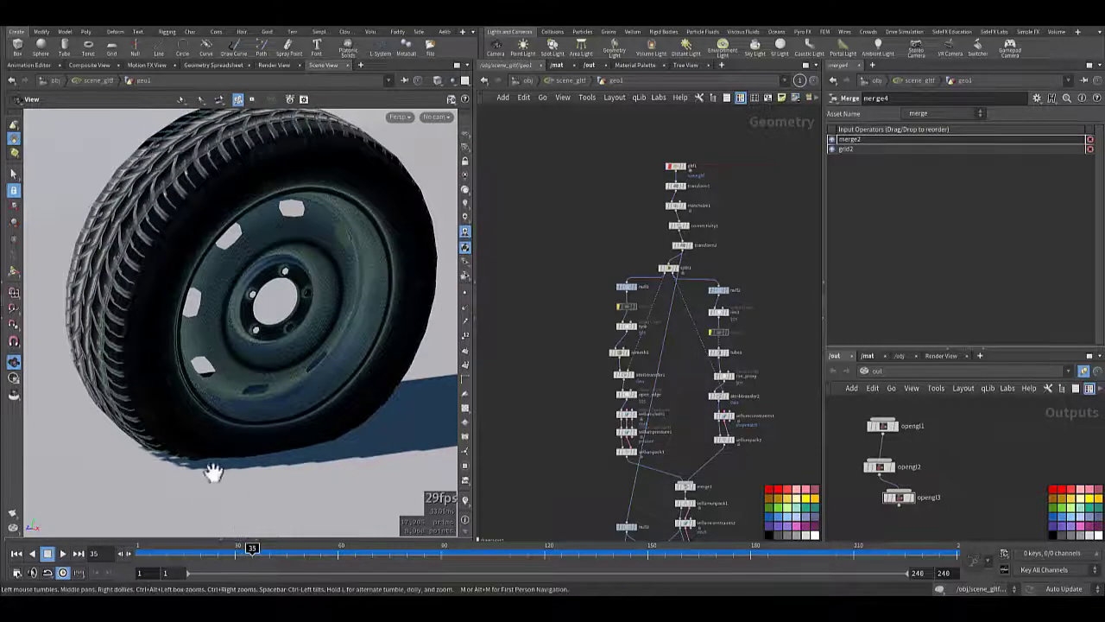
left_click_drag(214, 472, 431, 397)
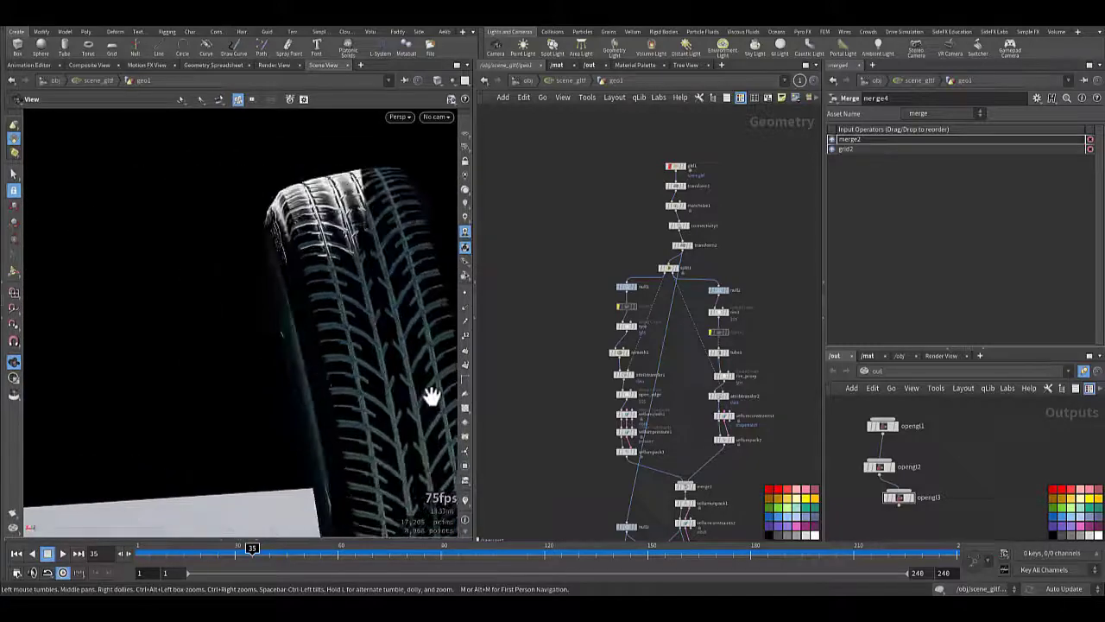
Return to frame 1, display the output of the gltf1 import node, and examine the imported tire from a distance.
left_click_drag(251, 548, 112, 528)
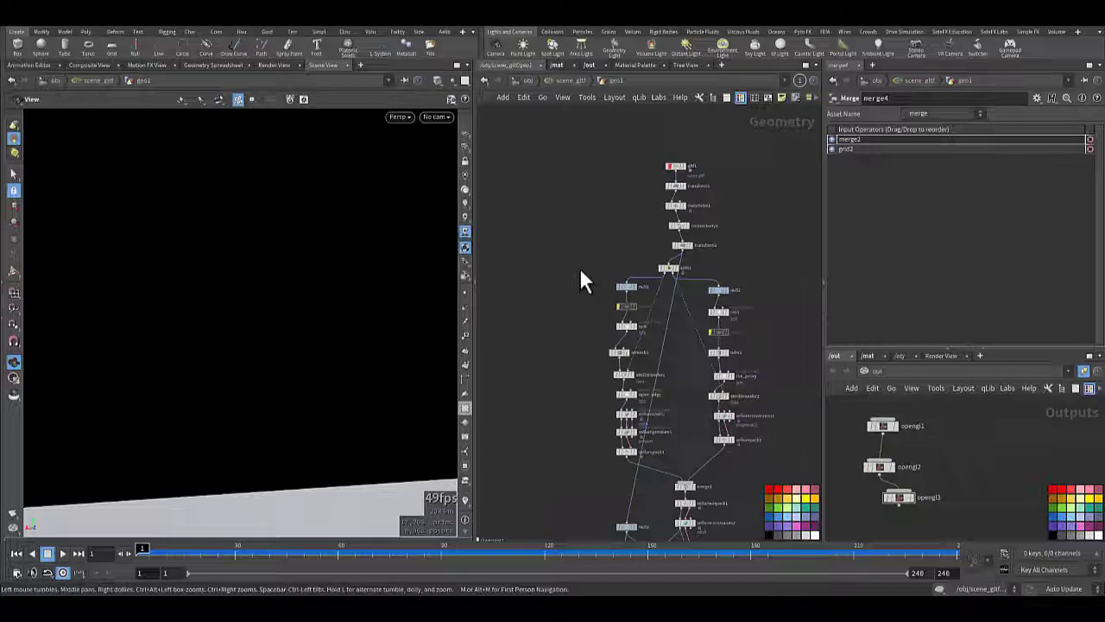
middle_click_drag(603, 232, 551, 316)
scroll(600, 259, "up", 7)
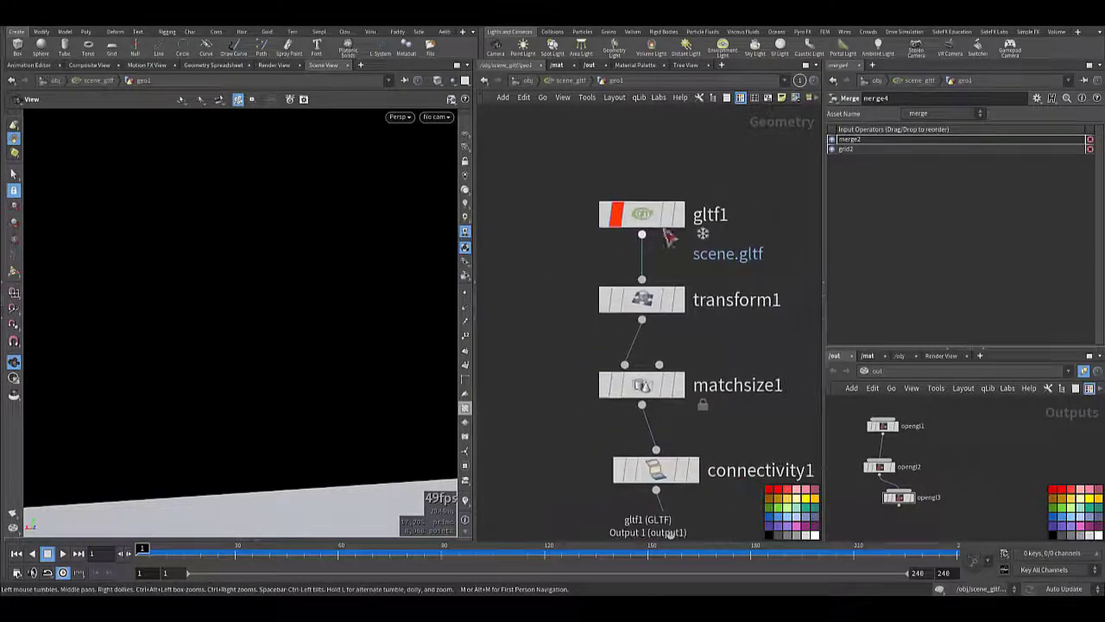
left_click(678, 216)
right_click_drag(210, 351, 152, 372)
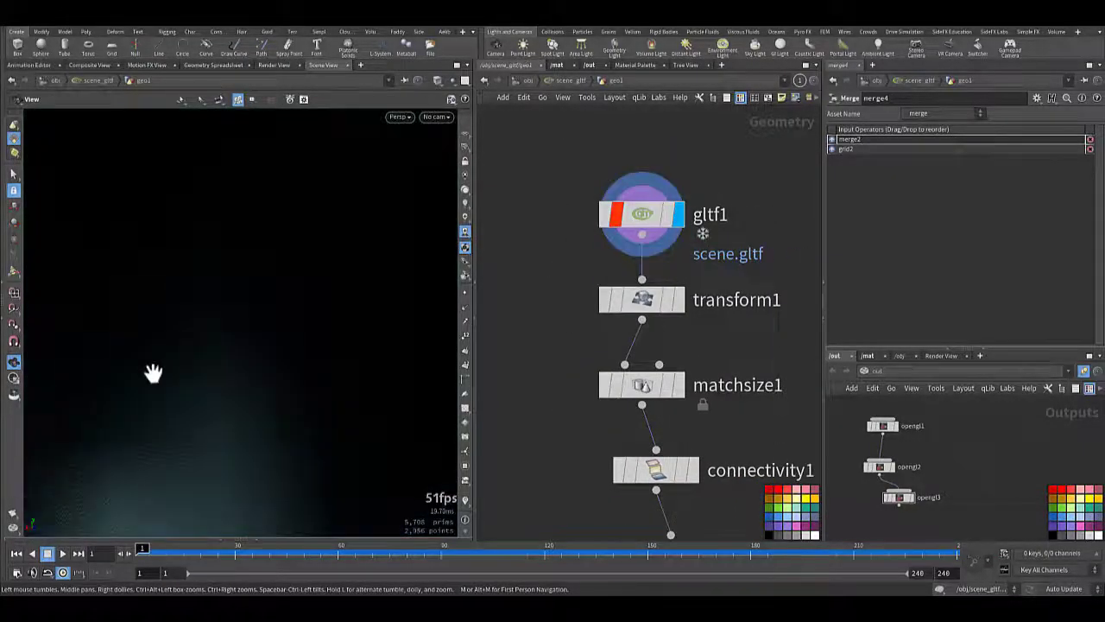
left_click_drag(153, 372, 296, 354)
right_click_drag(296, 355, 118, 429)
left_click_drag(118, 429, 306, 405)
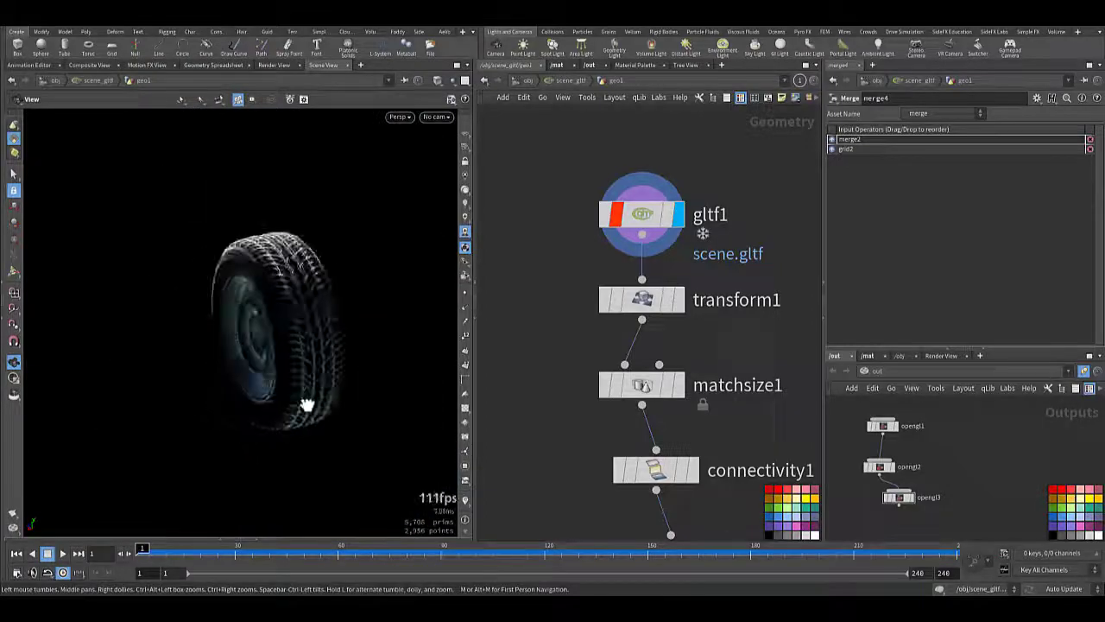
Display transform1 with its scale parameters, frame the tire in the viewport, and check it against the reference grid.
left_click(678, 298)
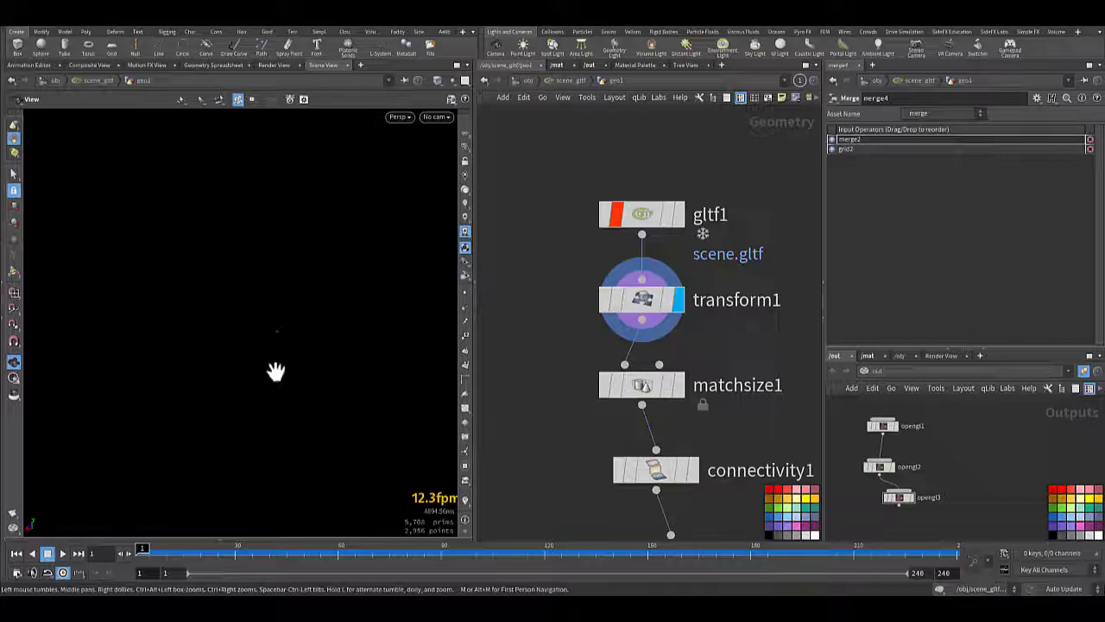
key("g")
left_click(643, 321)
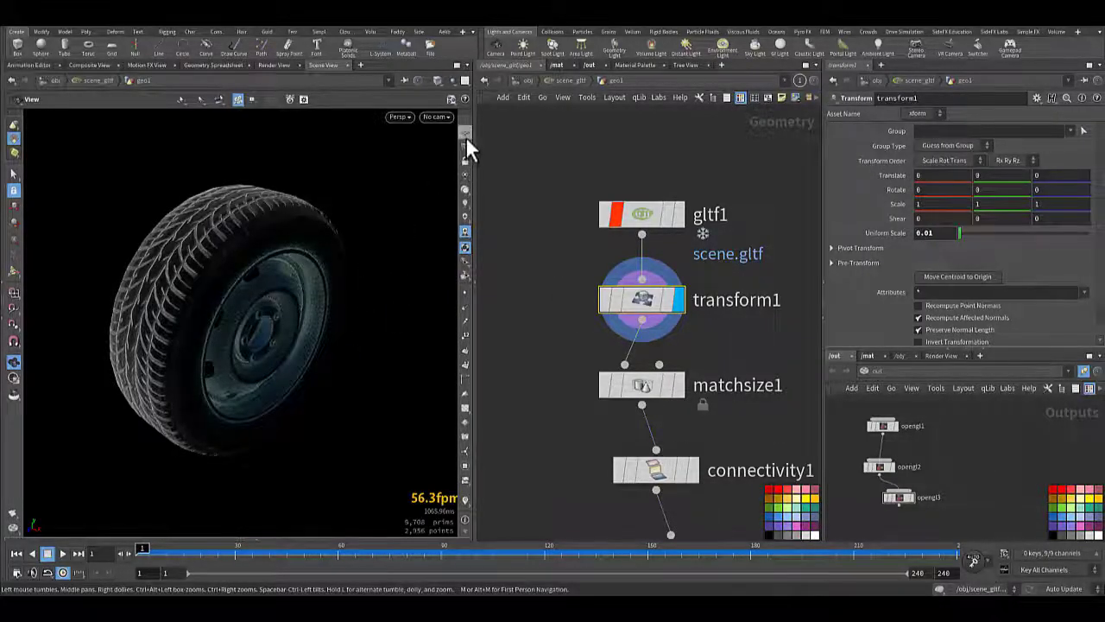
left_click_drag(363, 241, 444, 175)
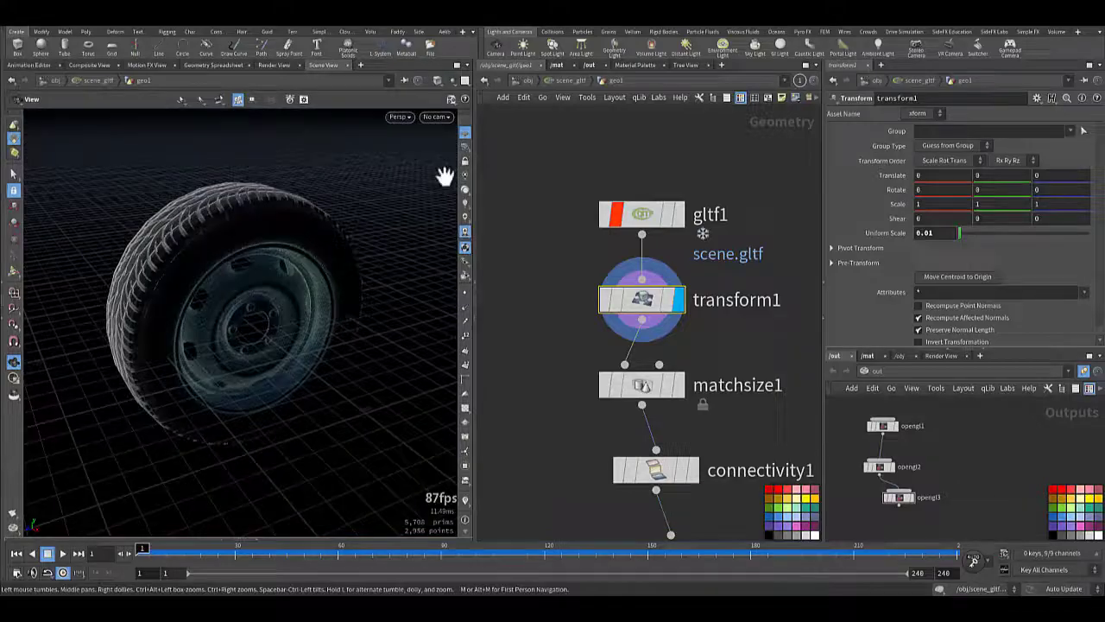
left_click(467, 132)
left_click_drag(271, 259, 302, 274)
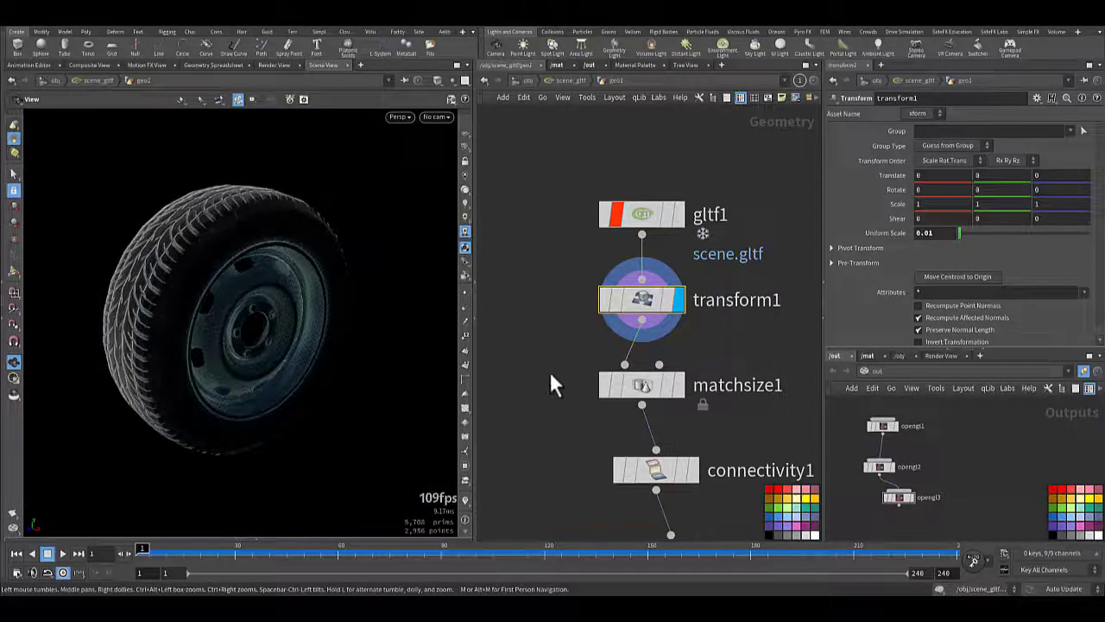
Inspect the Principled Shader in the scene_gltf materials network, and return to the geo1 network.
left_click(571, 81)
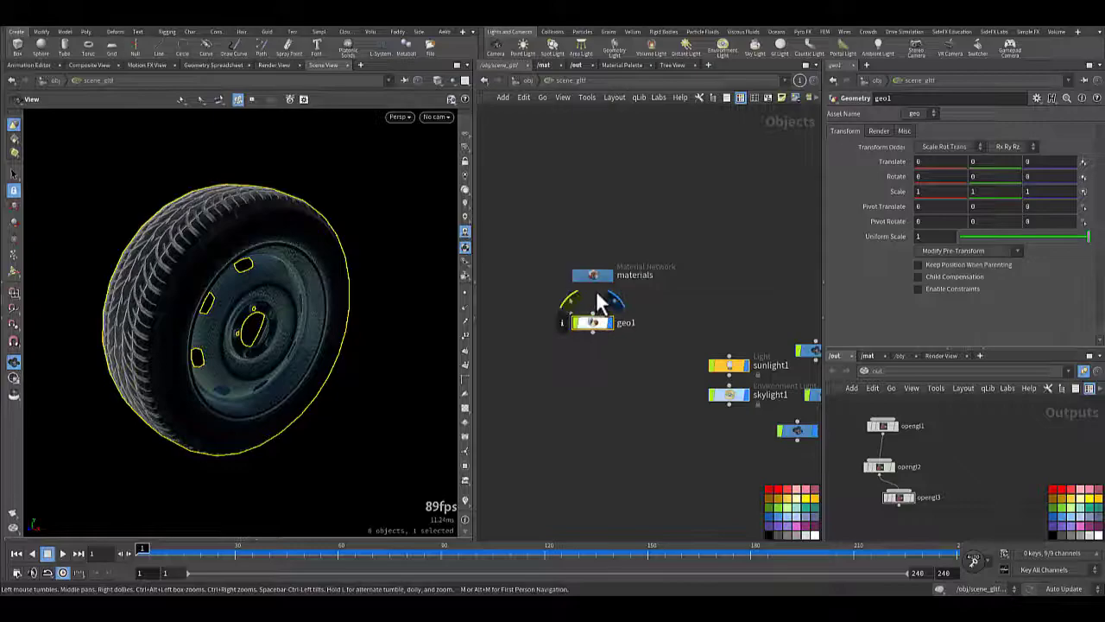
double_click(592, 275)
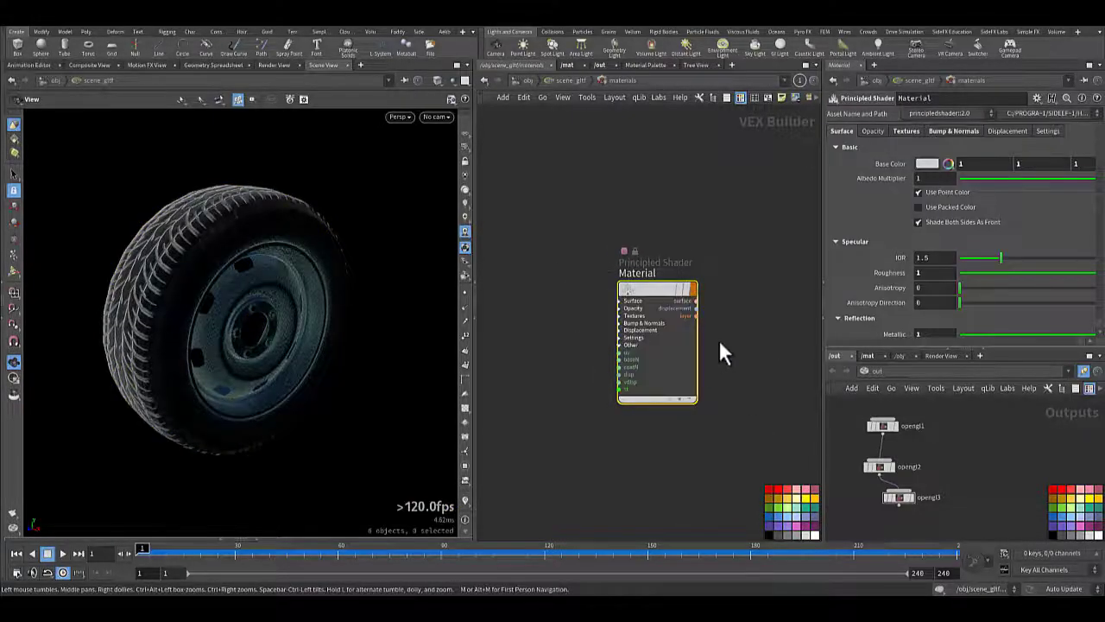
left_click(569, 82)
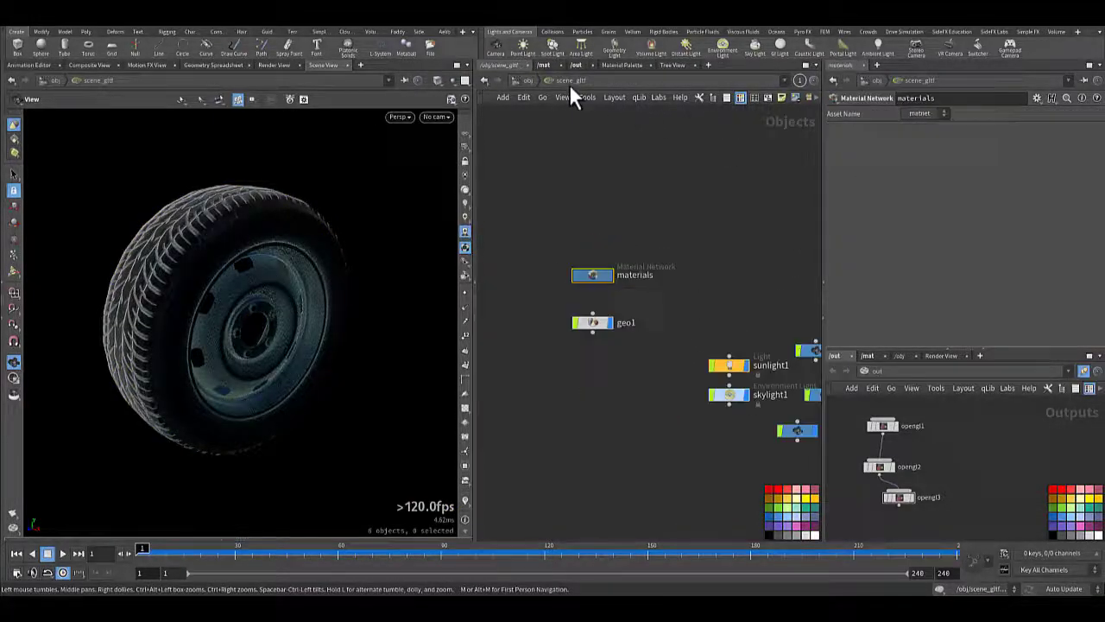
double_click(592, 322)
Display matchsize1 and review its justification settings together with the tire's placement.
middle_click_drag(595, 365, 562, 229)
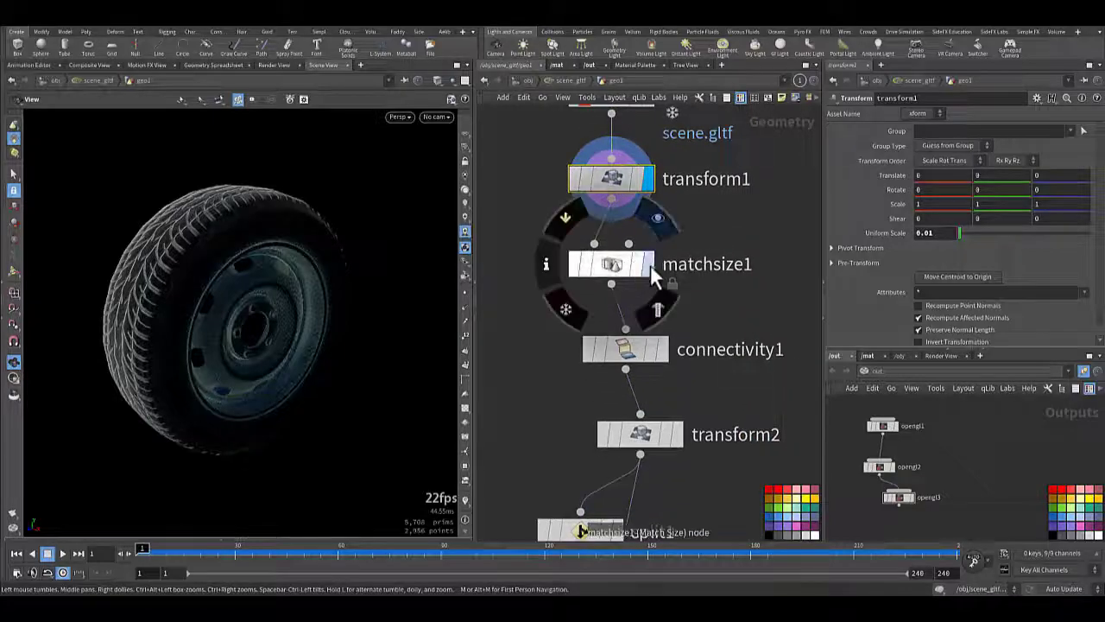
left_click(625, 270)
left_click_drag(345, 291, 317, 315)
middle_click_drag(556, 384, 549, 325)
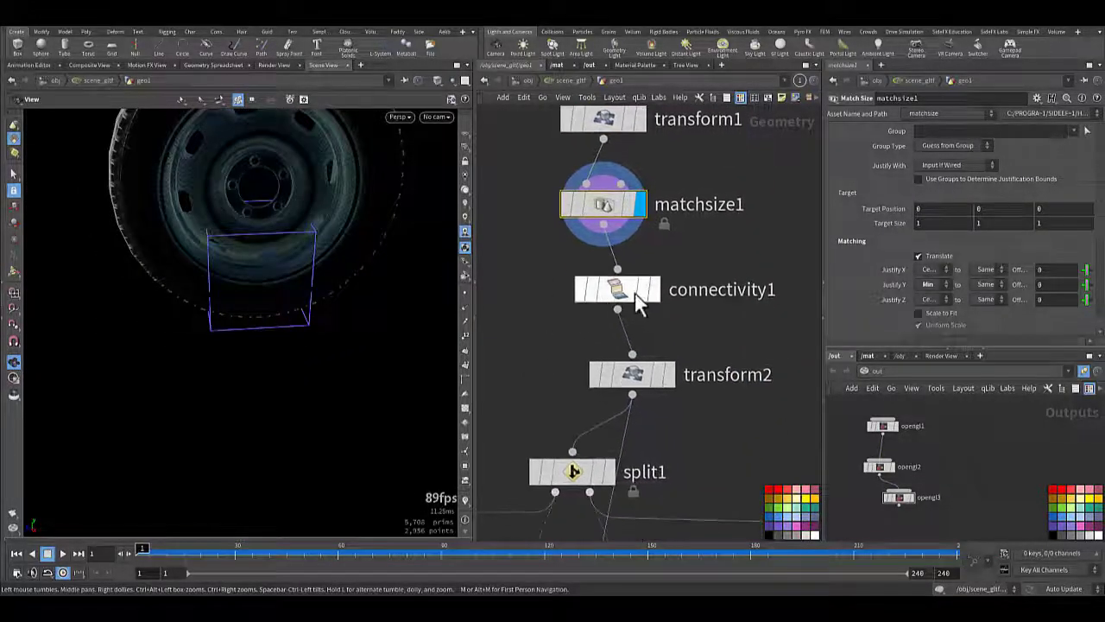
Display connectivity1, hide the tire's materials in the viewport, and open the node's geometry information.
left_click(651, 293)
left_click(625, 292)
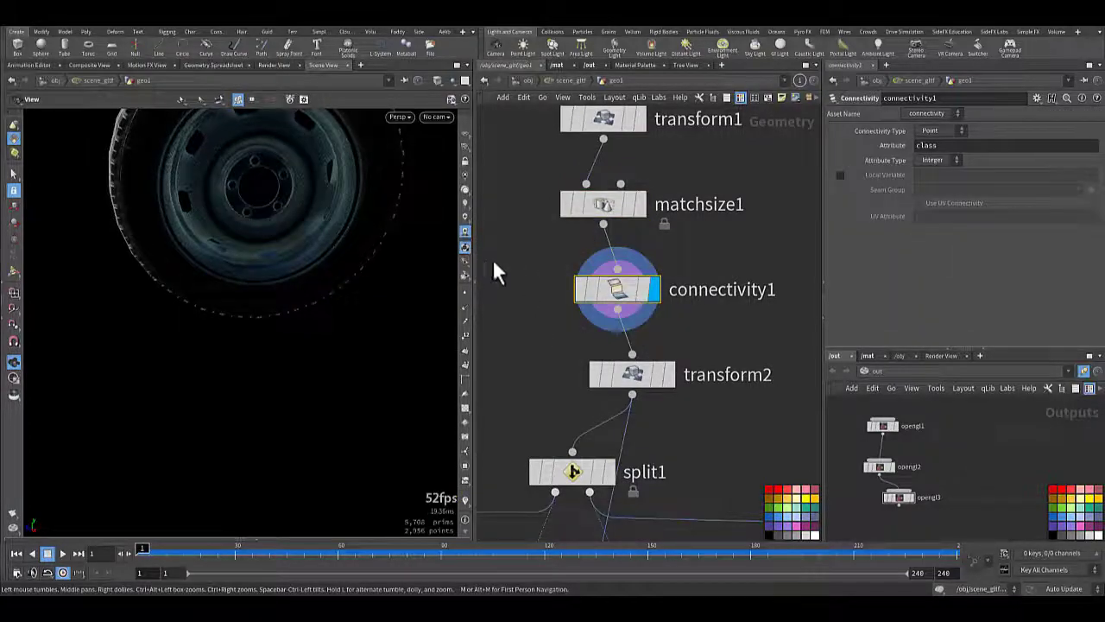
left_click(464, 246)
mouse_move(608, 308)
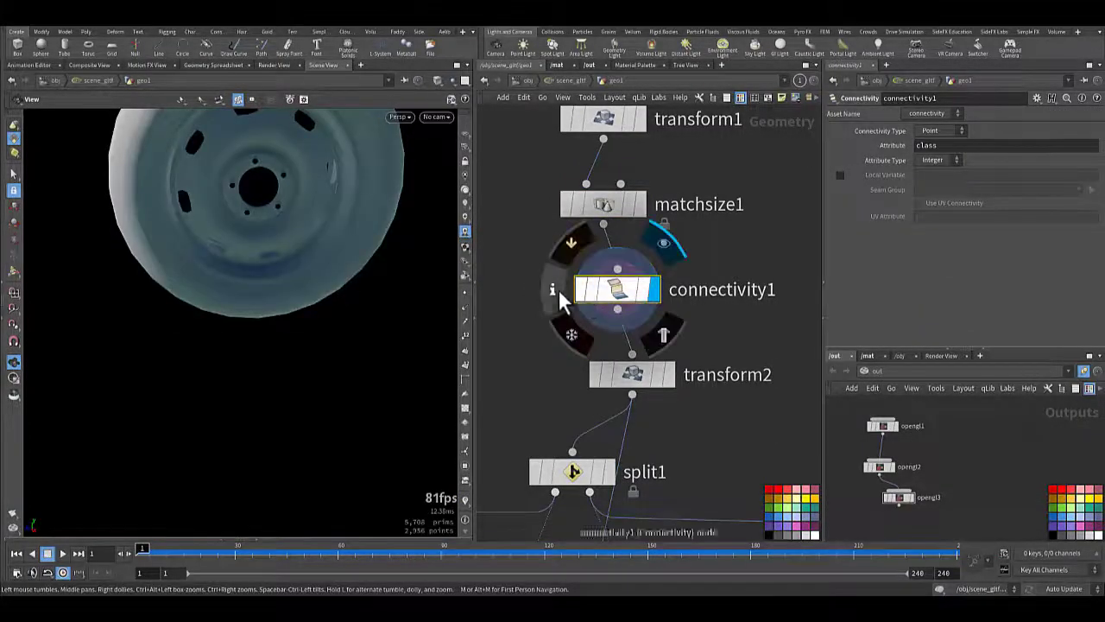
left_click(554, 289)
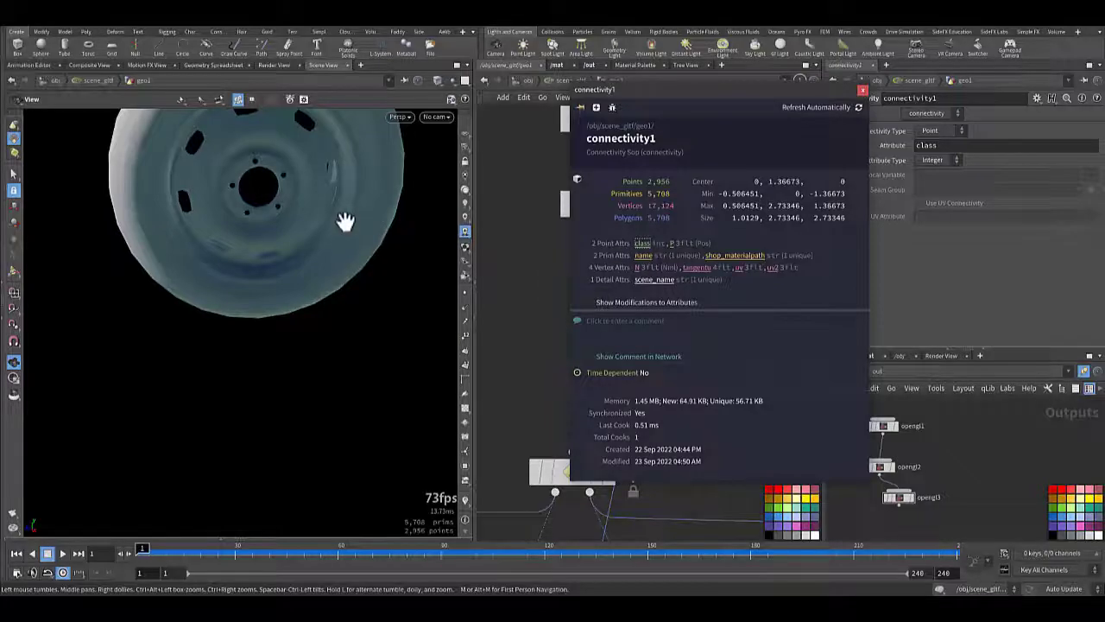
Visualize the class attribute as colors on tire and rim, examine both pieces, and restore the textured display.
mouse_move(284, 343)
left_mouse_down()
mouse_move(267, 314)
mouse_move(389, 314)
left_mouse_up()
right_click_drag(389, 313, 263, 318)
left_click_drag(263, 316, 276, 239)
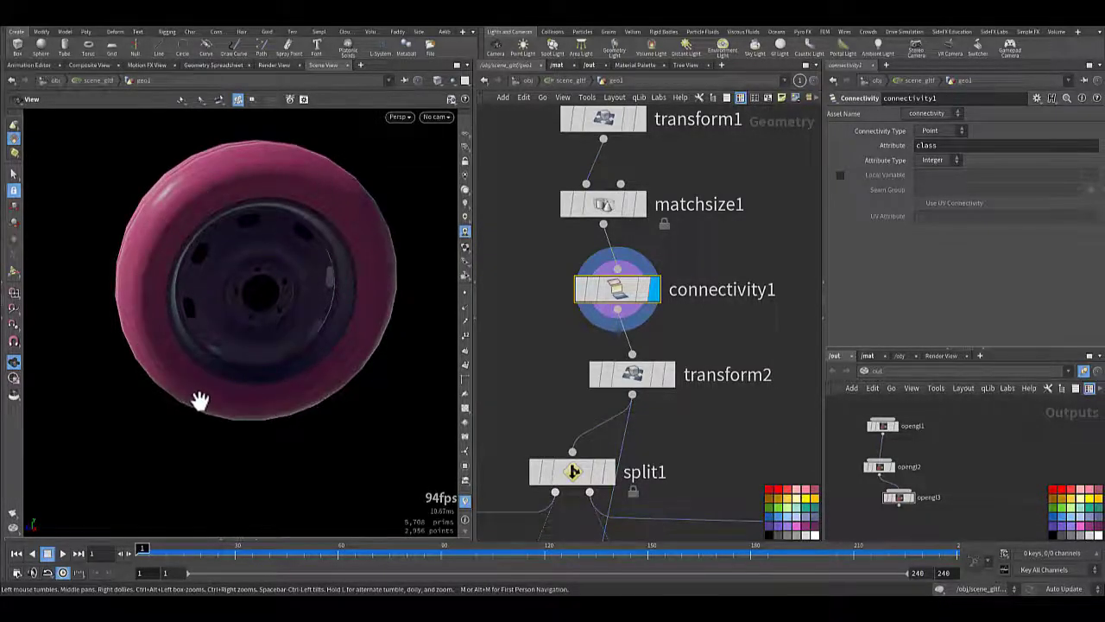
mouse_move(258, 315)
left_mouse_down()
mouse_move(235, 280)
mouse_move(328, 323)
mouse_move(411, 338)
mouse_move(374, 346)
mouse_move(263, 332)
left_mouse_up()
left_click_drag(257, 291, 277, 255)
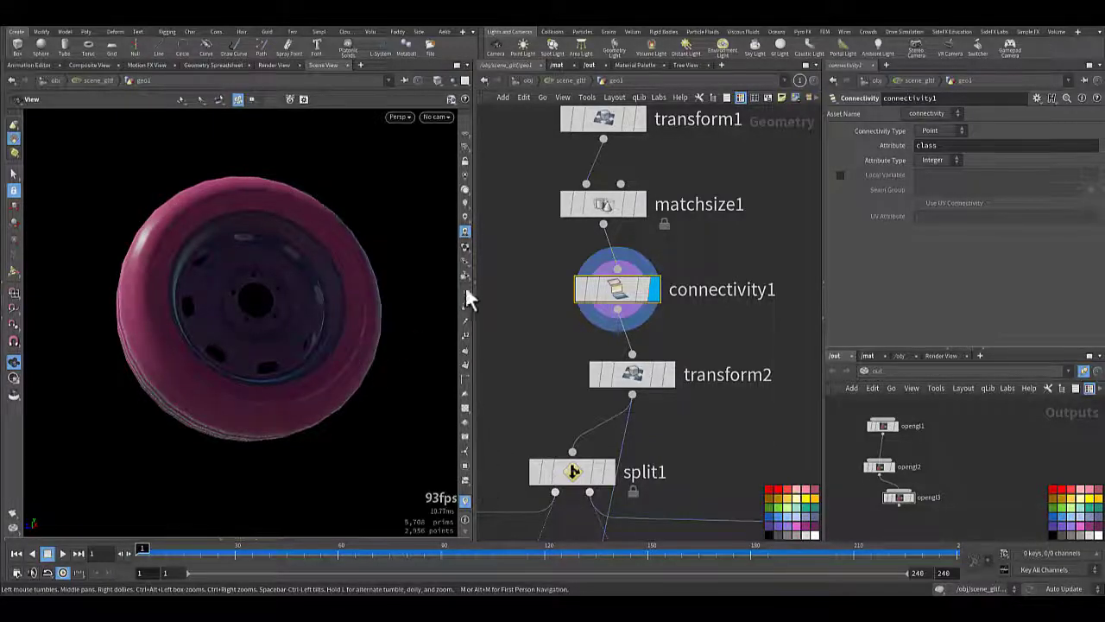
left_click(464, 502)
mouse_move(320, 388)
left_mouse_down()
mouse_move(308, 402)
mouse_move(346, 402)
left_mouse_up()
Display transform2 with its translate parameters and examine the raised tire in the viewport.
middle_click_drag(640, 393, 658, 295)
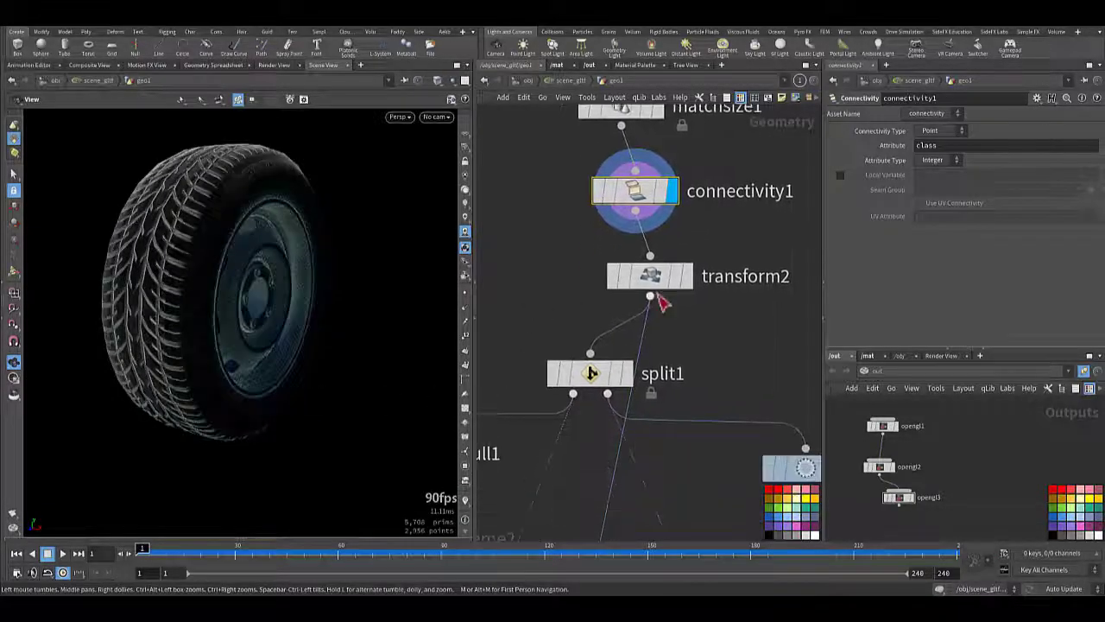
left_click(684, 276)
left_click(651, 278)
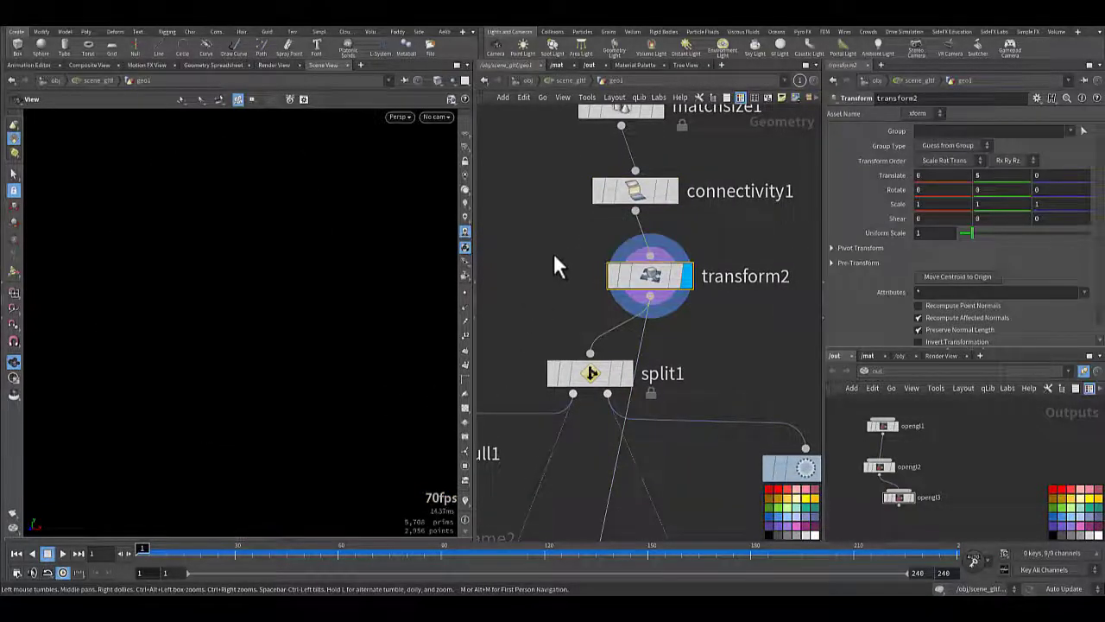
right_click_drag(271, 250, 128, 304)
left_click_drag(288, 237, 213, 290)
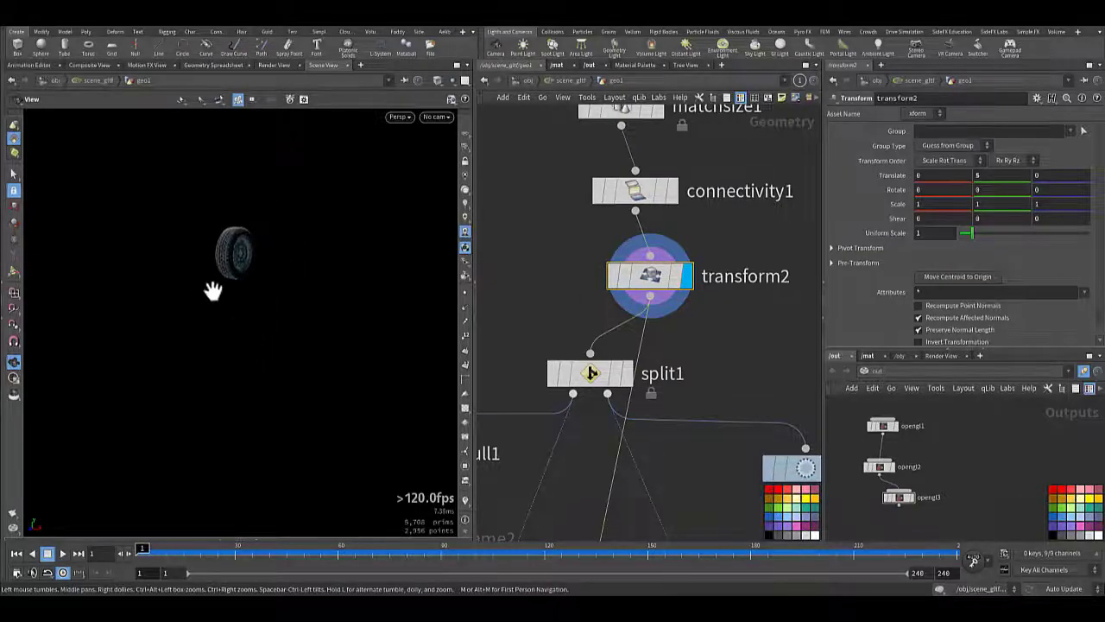
right_click_drag(212, 289, 418, 281)
middle_click_drag(547, 314, 576, 221)
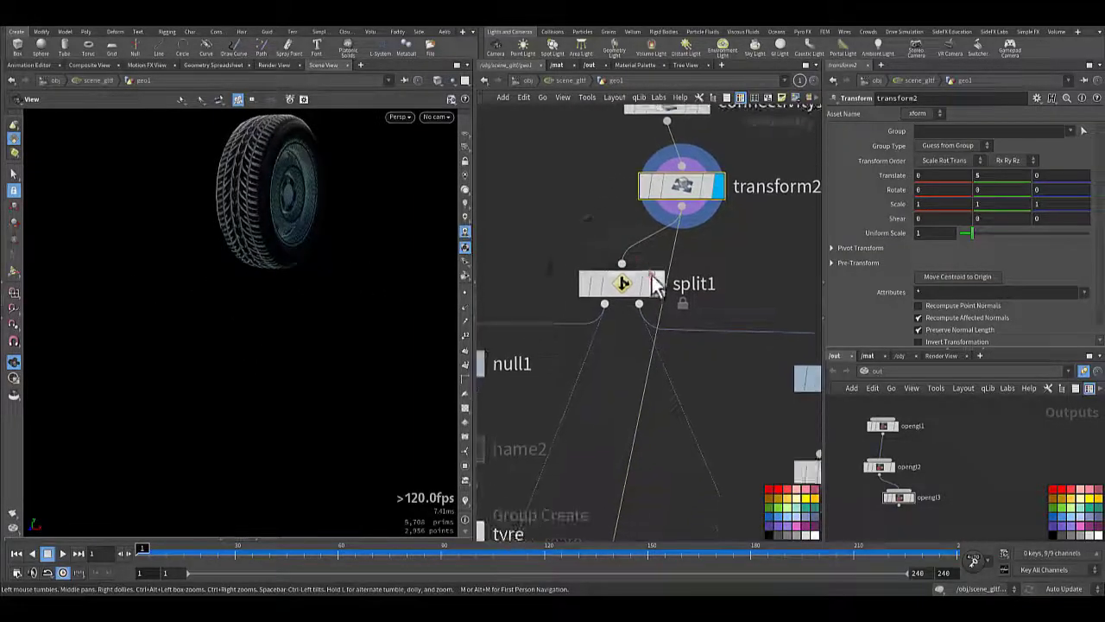
Display split1 with its primitive group settings and examine the isolated tire rubber from inside and outside.
left_click(657, 282)
left_click(627, 286)
left_click_drag(267, 251, 273, 335)
middle_click_drag(272, 335, 287, 378)
left_click_drag(264, 336, 241, 323)
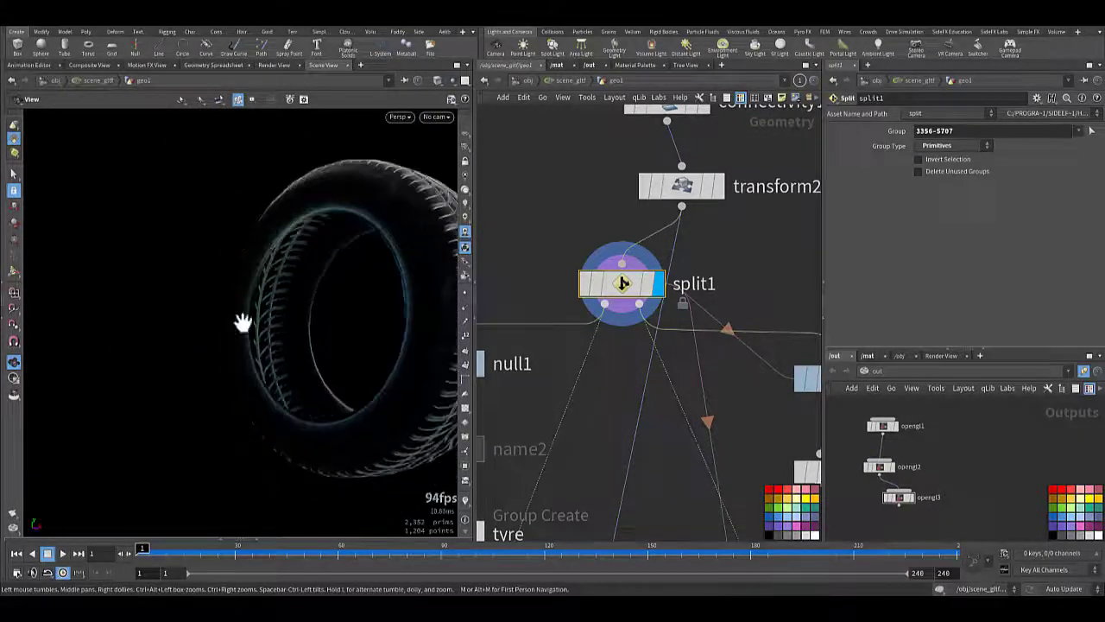
right_click_drag(242, 323, 424, 319)
left_click_drag(424, 319, 345, 358)
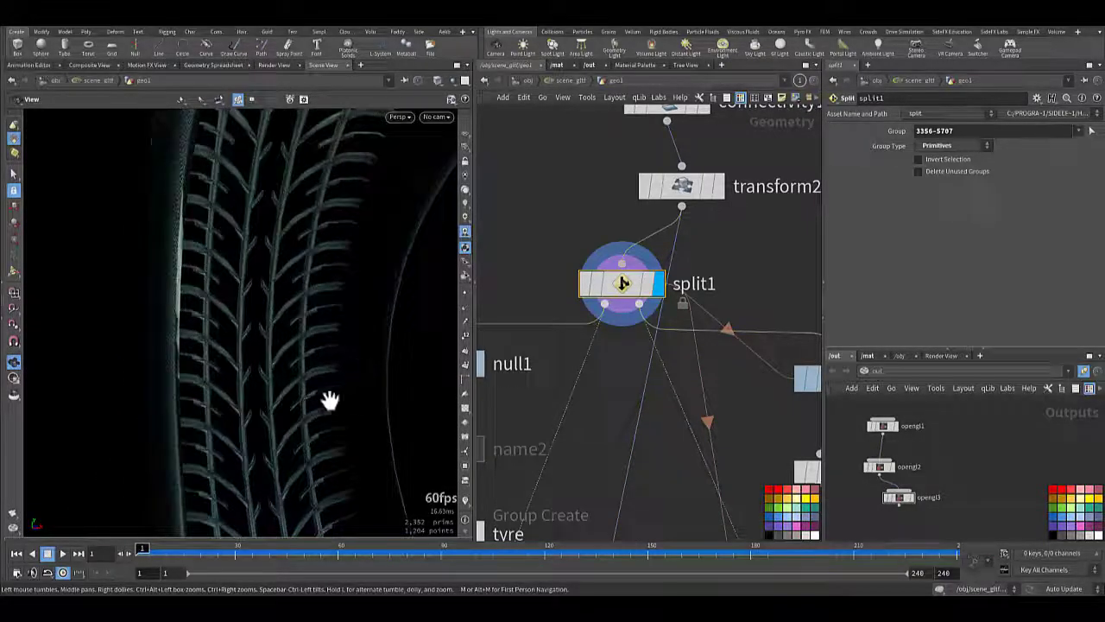
left_click_drag(316, 394, 221, 306)
Survey the two branches below split1 and display null1 at the start of the tyre branch.
middle_click_drag(570, 425, 651, 381)
scroll(646, 388, "down", 3)
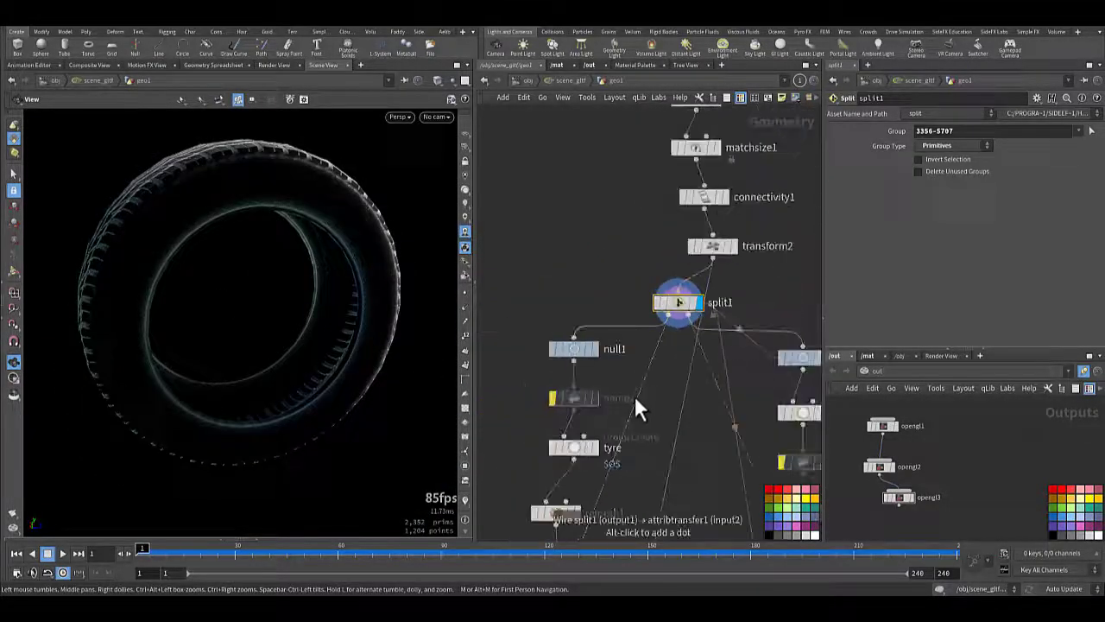
scroll(649, 444, "down", 2)
middle_click_drag(649, 467, 671, 343)
scroll(665, 336, "up", 3)
middle_click_drag(543, 293, 524, 215)
scroll(551, 301, "up", 3)
left_click(679, 210)
left_click(642, 210)
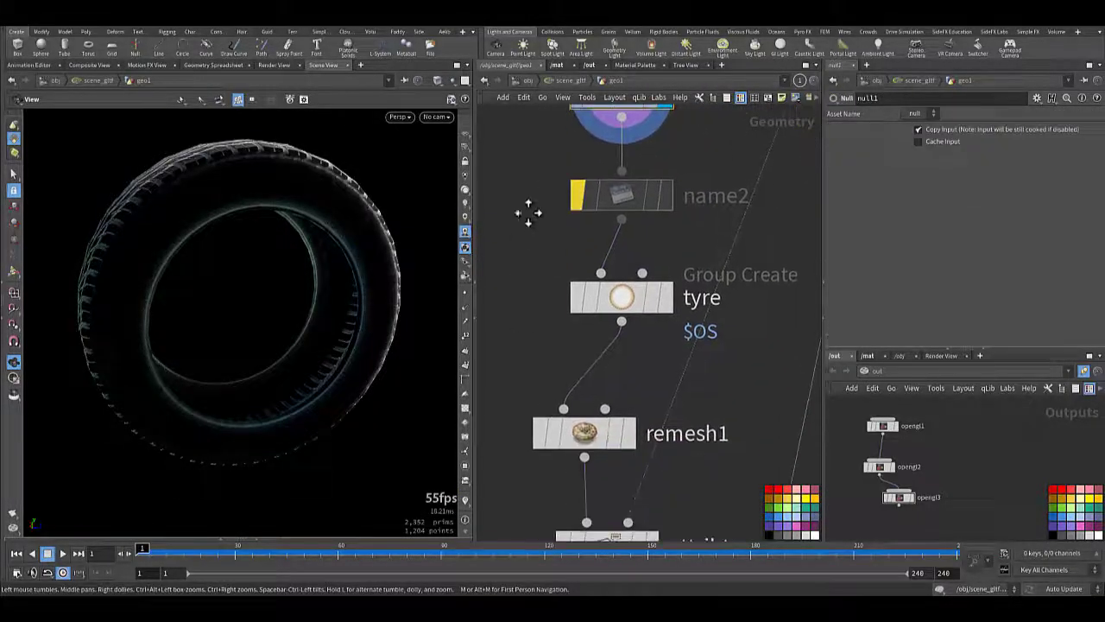
Display the tyre Group Create node, examine its grouped points, and point out the $OS group name.
left_click(669, 305)
left_click(628, 308)
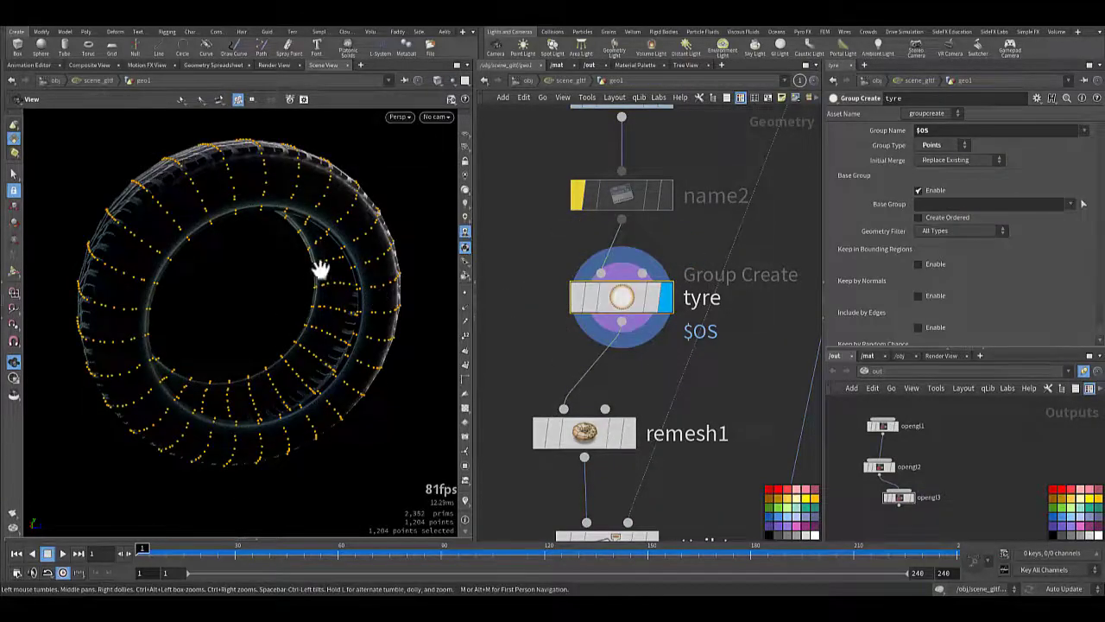
left_click_drag(320, 269, 268, 257)
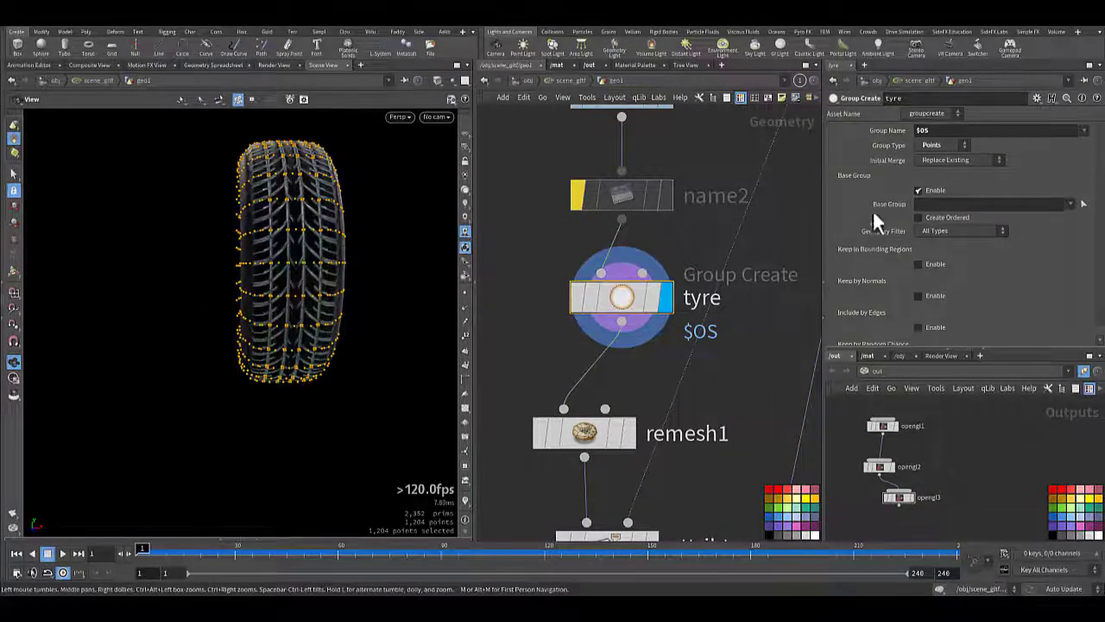
double_click(701, 298)
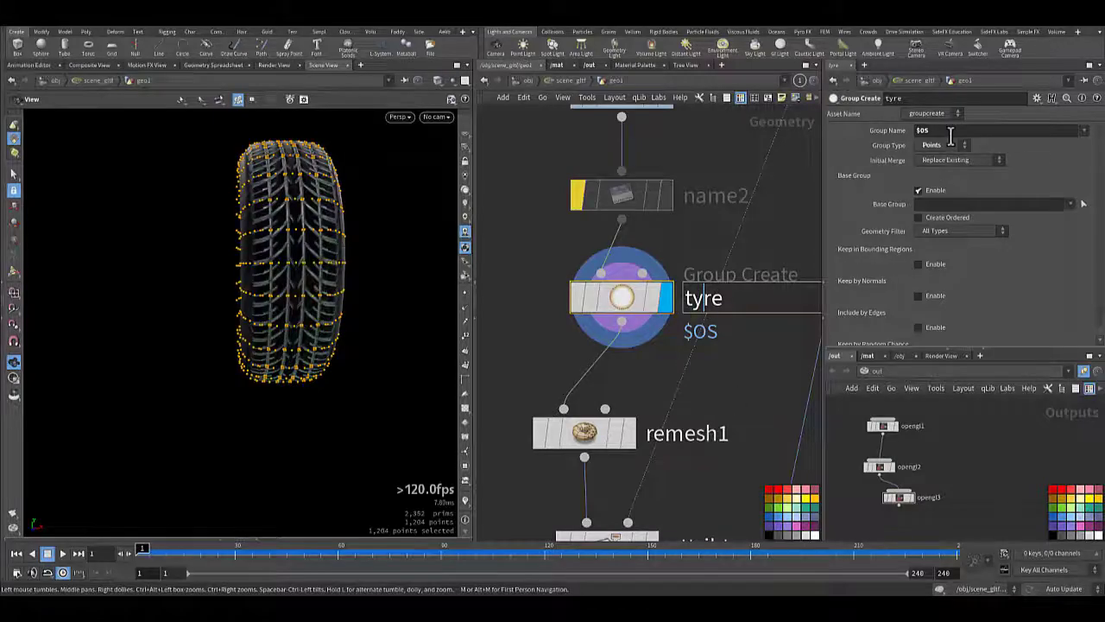
left_click_drag(950, 133, 879, 142)
Display remesh1 with wireframe edges visible and materials hidden, and examine the remeshed tire.
middle_click_drag(741, 418, 734, 319)
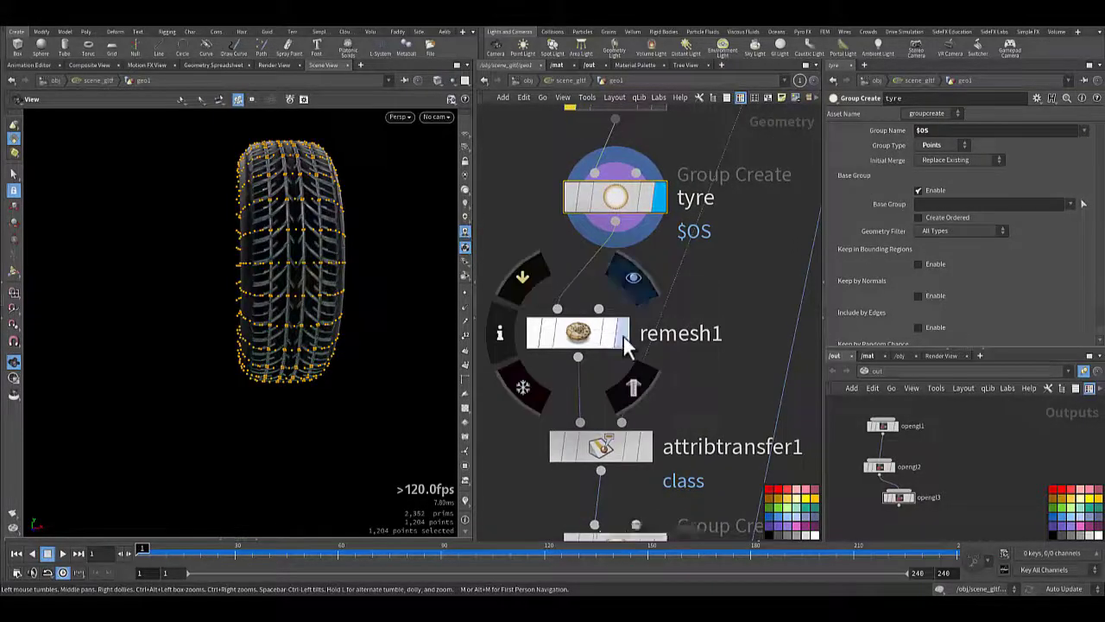
left_click(623, 337)
left_click(593, 337)
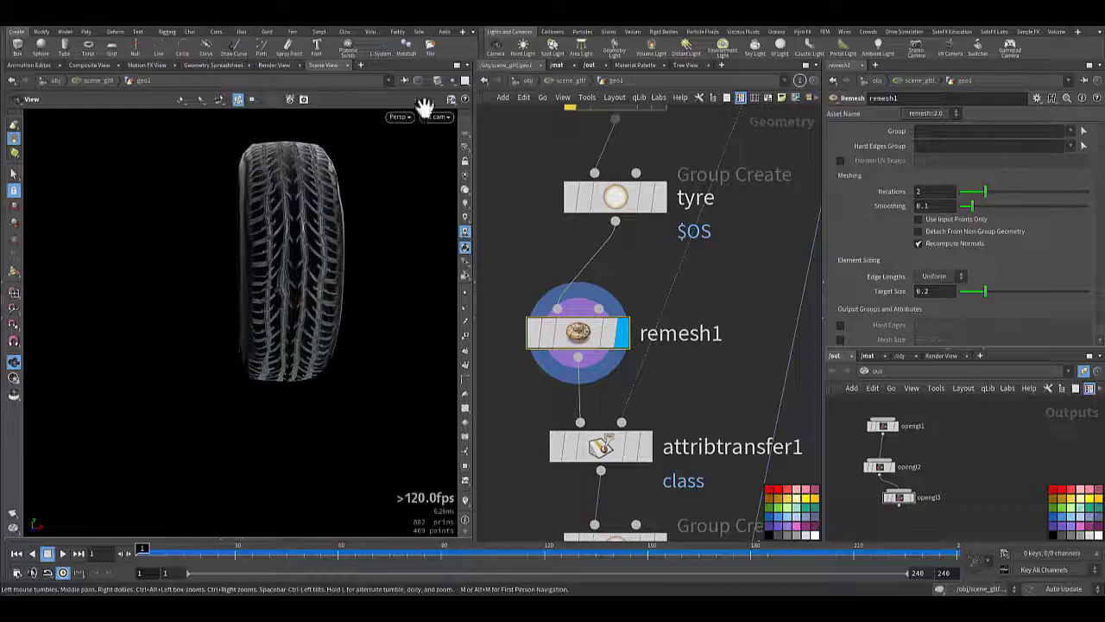
left_click(438, 80)
left_click(460, 216)
mouse_move(449, 226)
left_mouse_down()
mouse_move(296, 271)
mouse_move(178, 237)
mouse_move(449, 276)
left_mouse_up()
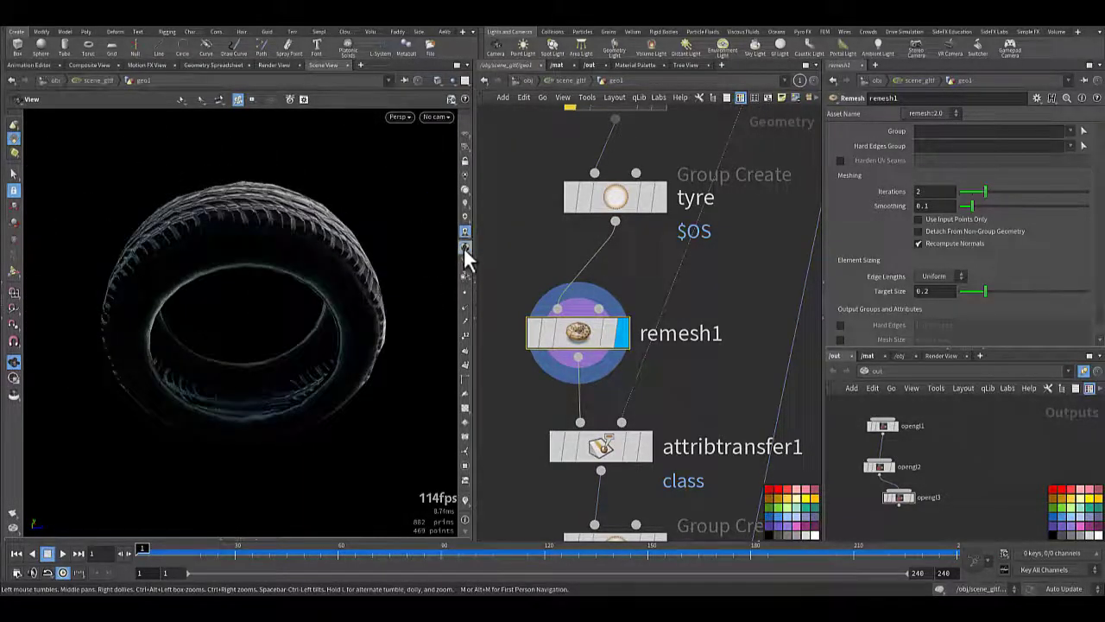
left_click(463, 247)
mouse_move(354, 258)
left_mouse_down()
mouse_move(289, 257)
mouse_move(351, 236)
mouse_move(303, 216)
mouse_move(219, 219)
mouse_move(216, 366)
mouse_move(391, 244)
left_mouse_up()
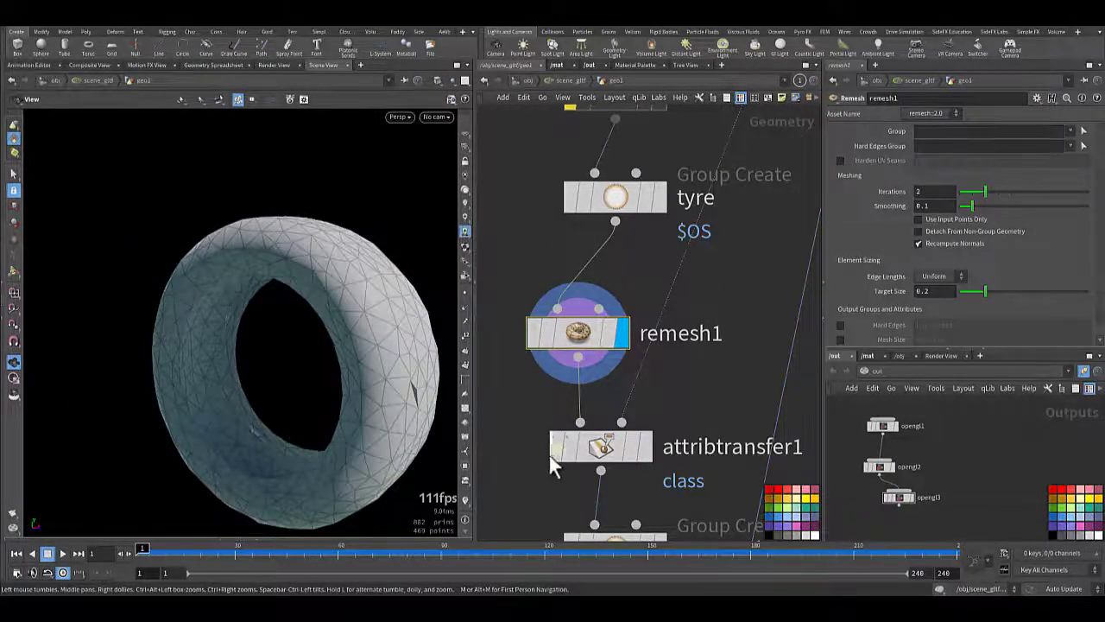
Display attribtransfer1 and review its transfer of the class point attribute.
middle_click_drag(549, 455, 544, 342)
left_click(649, 332)
left_click(607, 334)
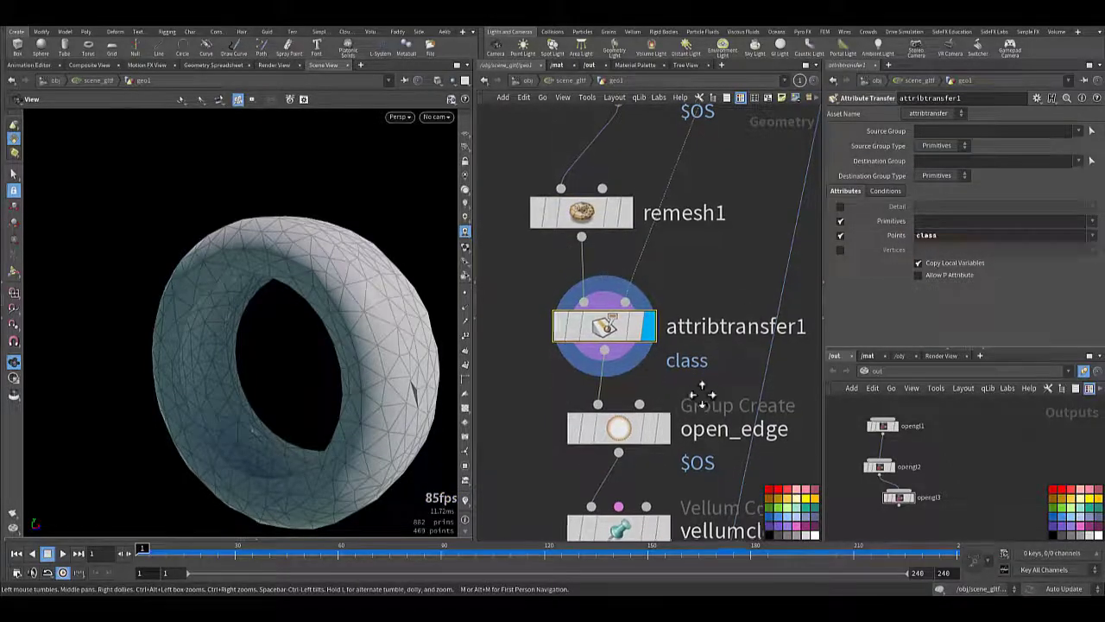
Display the open_edge Group Create node and review its point group type and its Include by Edges settings, including Unshared Edges.
middle_click_drag(701, 395, 697, 260)
mouse_move(659, 295)
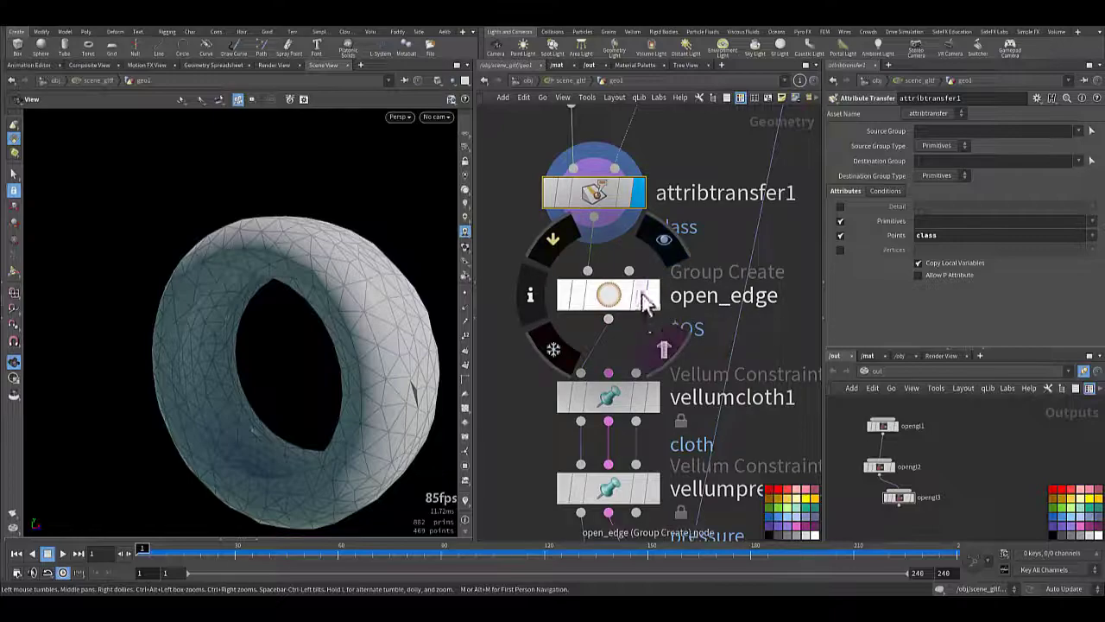
left_click(663, 239)
left_click(622, 294)
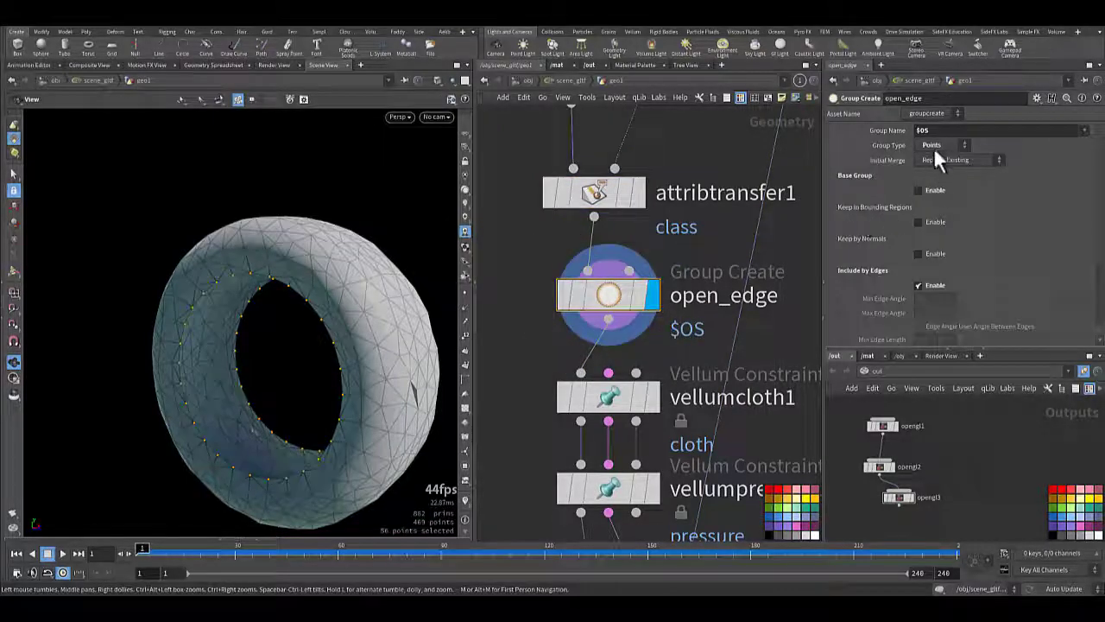
scroll(878, 242, "down", 2)
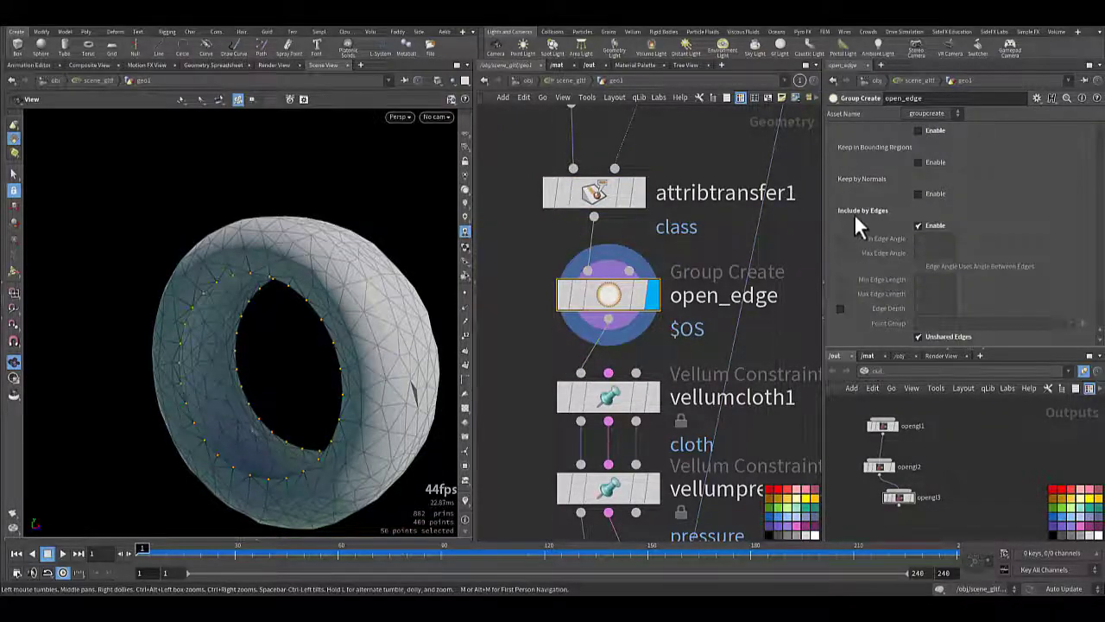
scroll(866, 293, "down", 2)
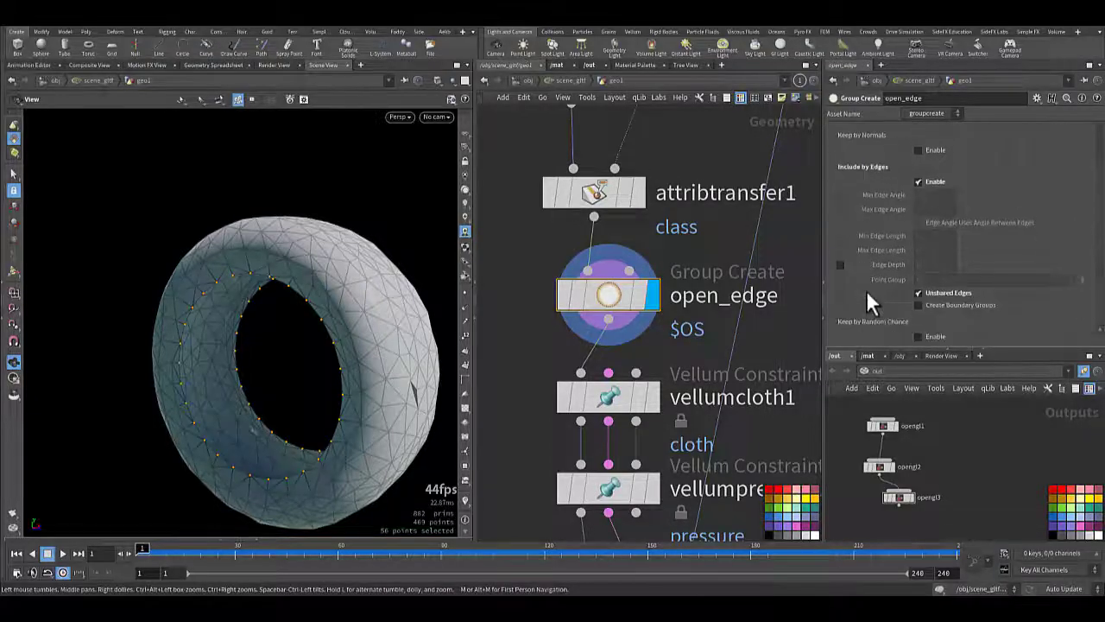
left_click(930, 294)
left_click(930, 295)
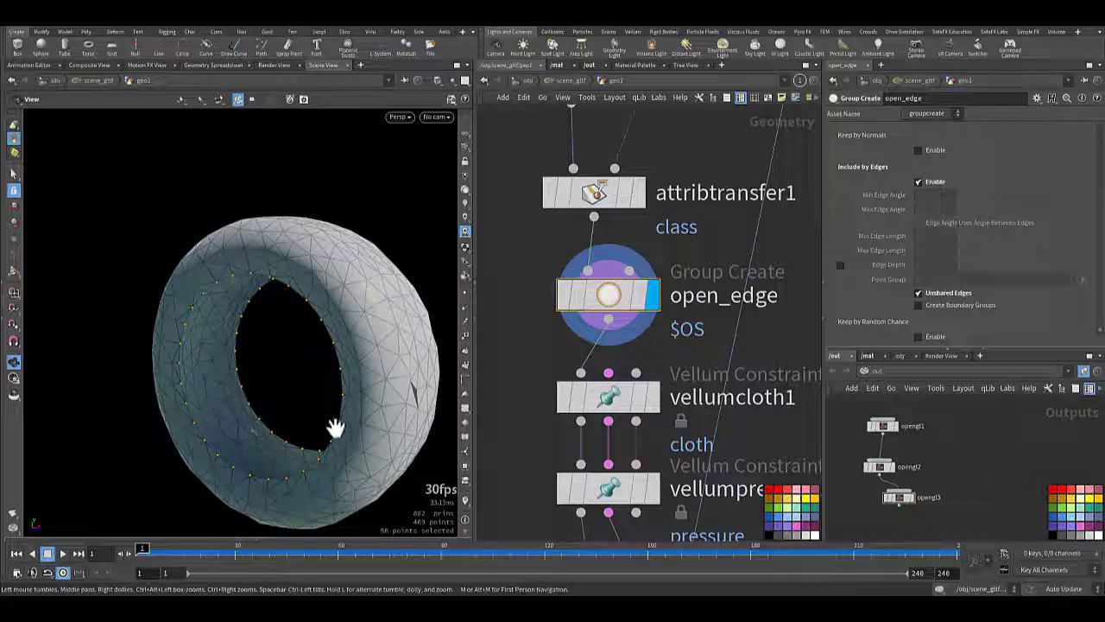
Examine the open-edge points around the tire's inner openings from several angles and turn material shading back on.
left_click_drag(211, 444, 281, 414)
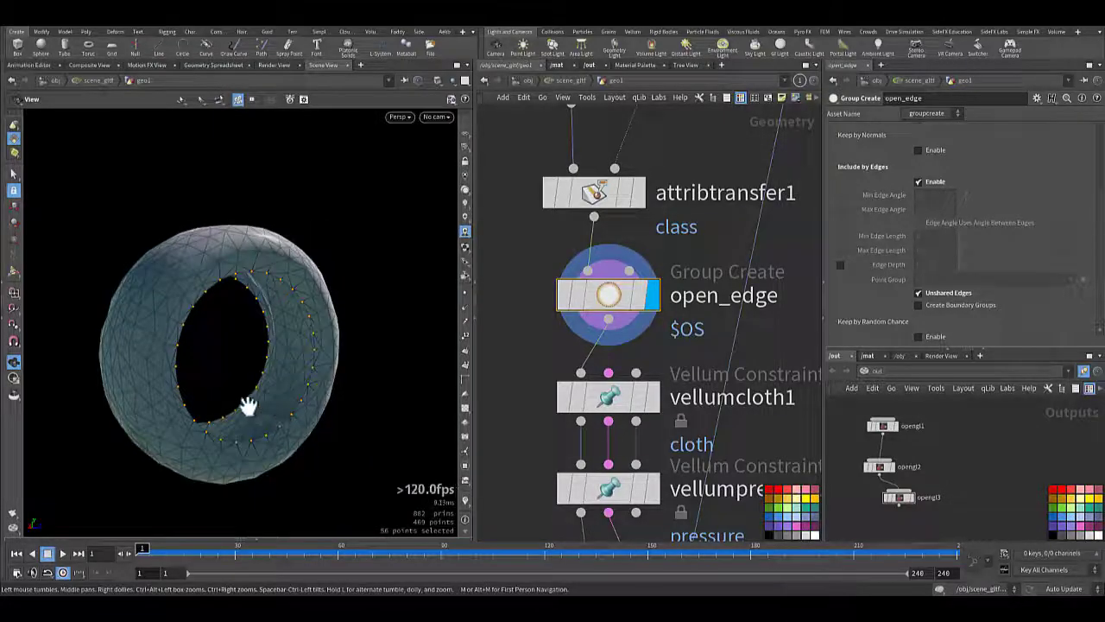
right_click_drag(249, 406, 513, 350)
left_click_drag(384, 384, 309, 404)
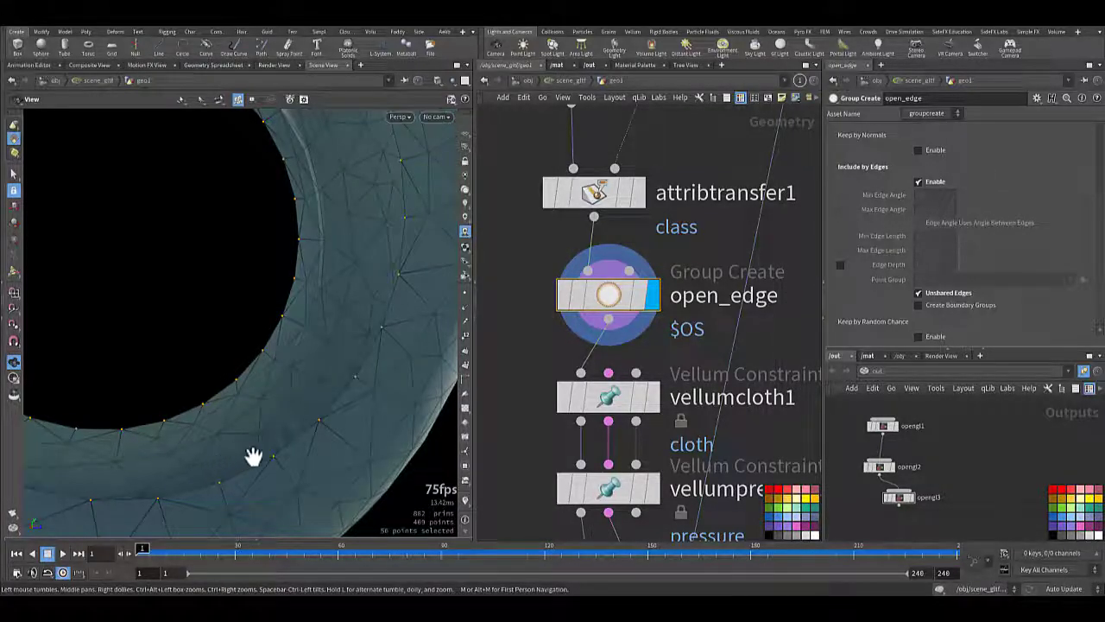
right_click_drag(316, 293, 195, 340)
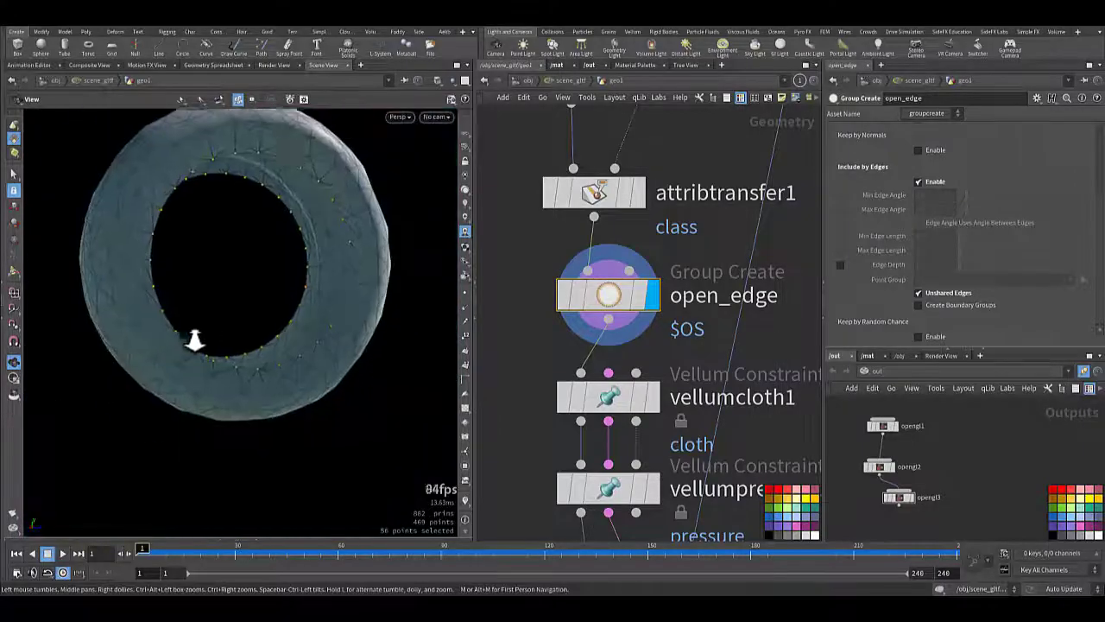
left_click_drag(195, 340, 322, 345)
left_click(466, 246)
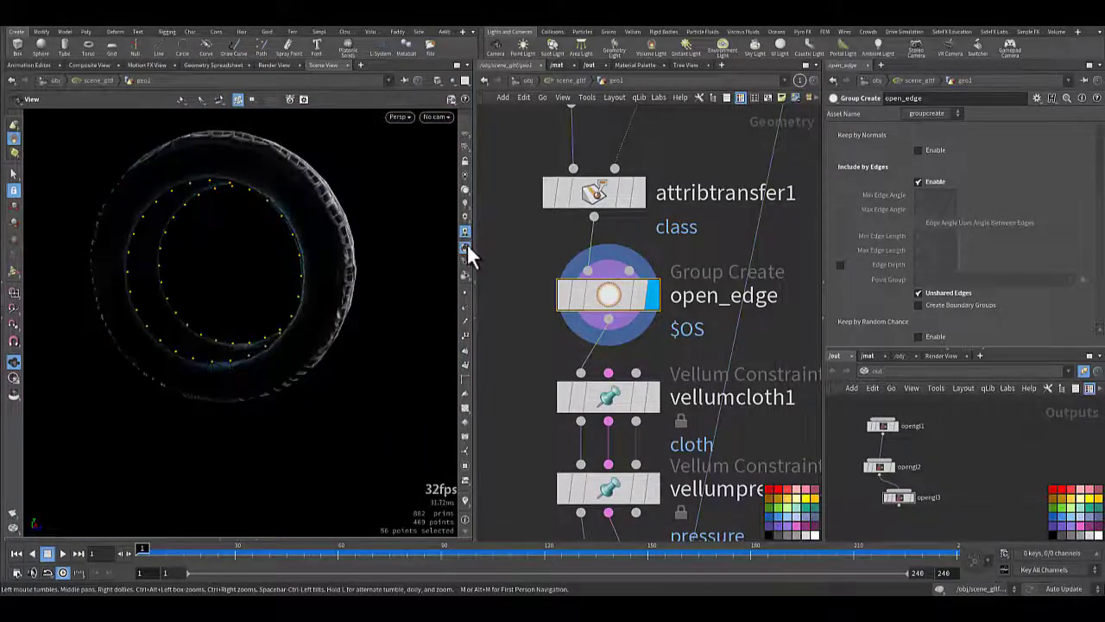
left_click_drag(259, 288, 353, 328)
Display vellumcloth1, enlarge the parameter area, and review its mass, thickness and stretch stiffness settings.
middle_click_drag(536, 428, 508, 280)
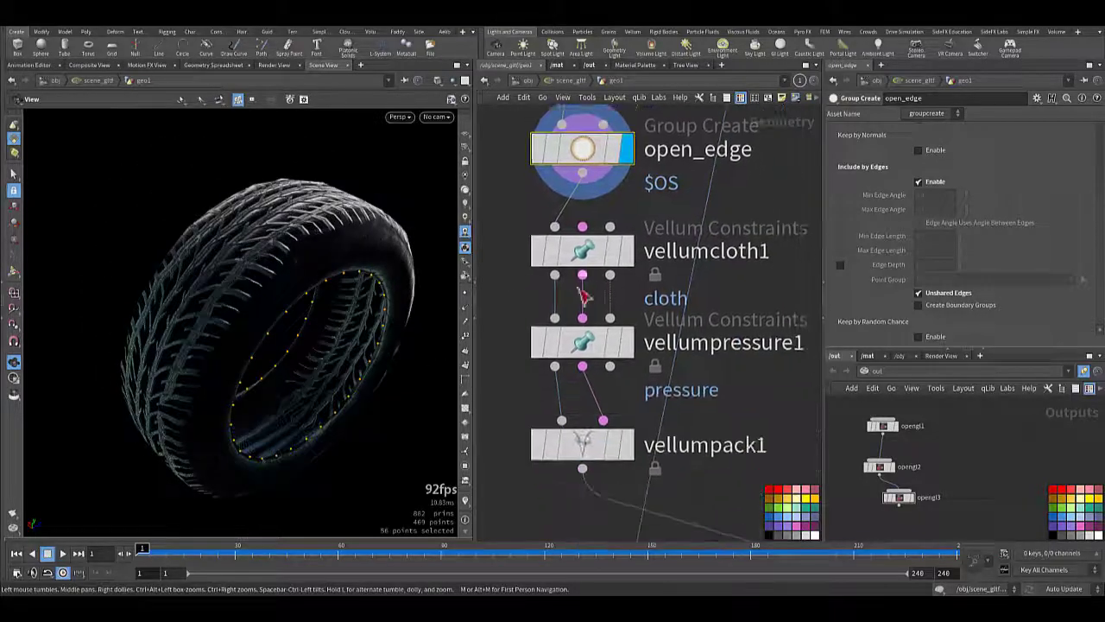
left_click(627, 251)
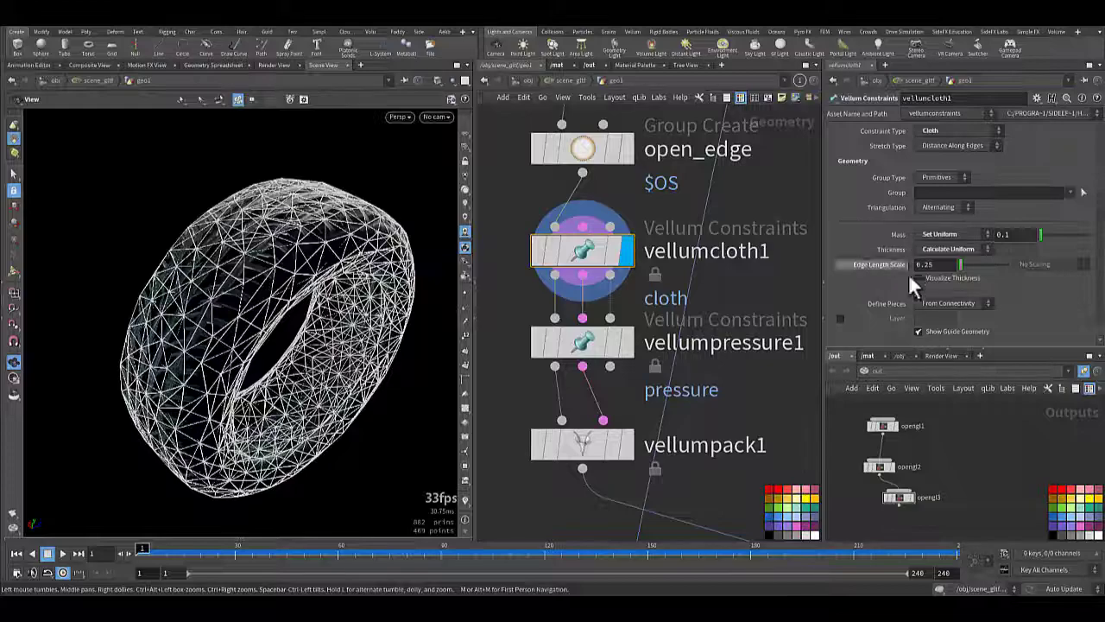
left_click(974, 349)
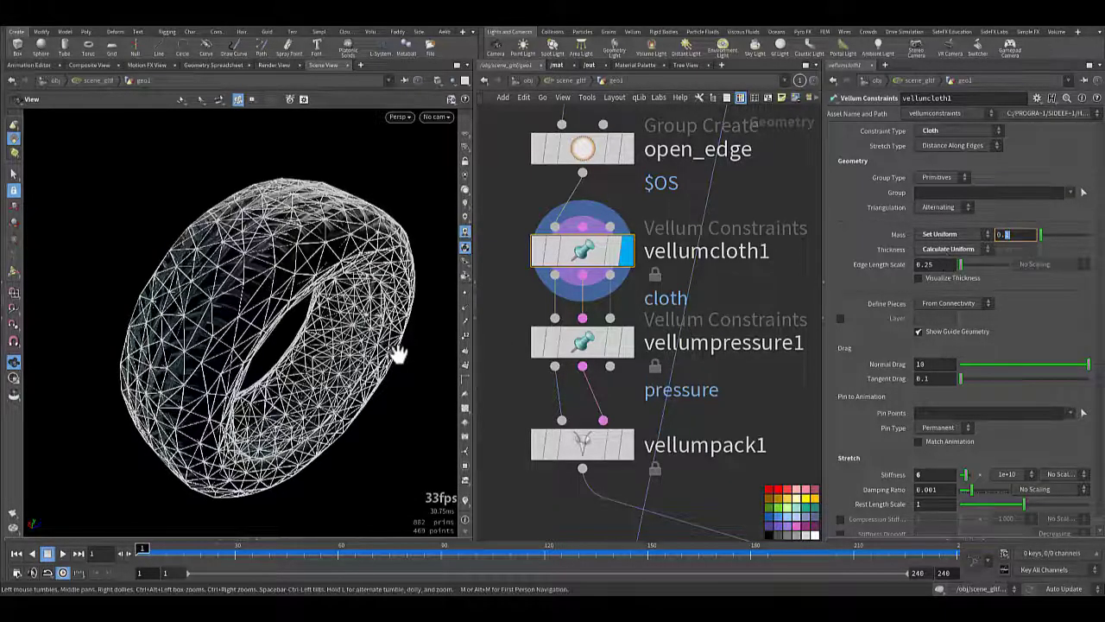
scroll(885, 321, "down", 5)
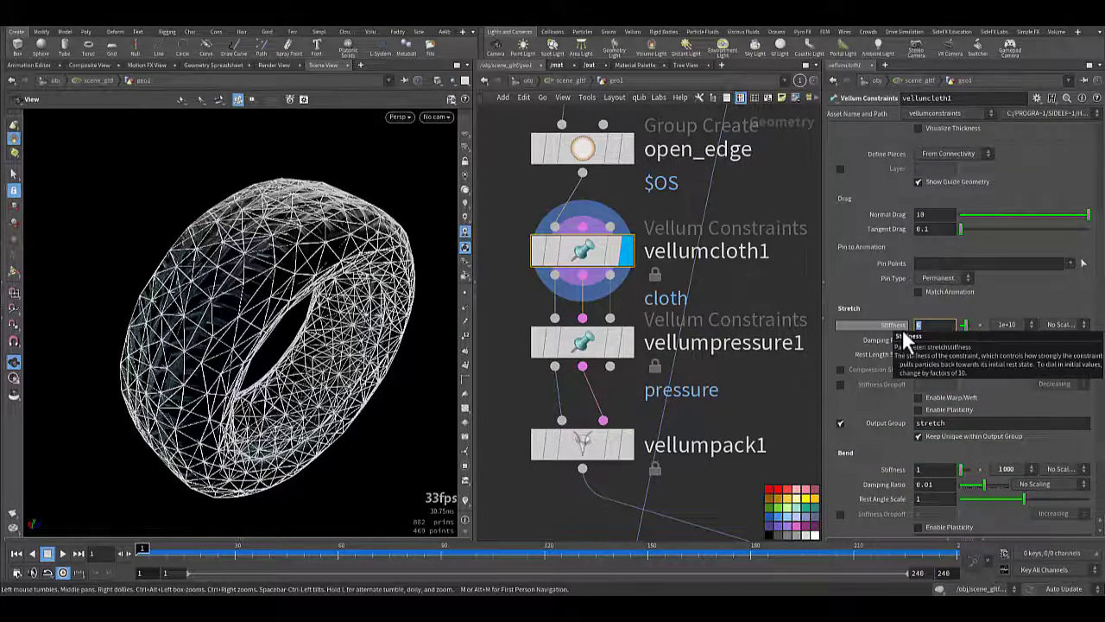
left_click(1007, 324)
left_click(1010, 329)
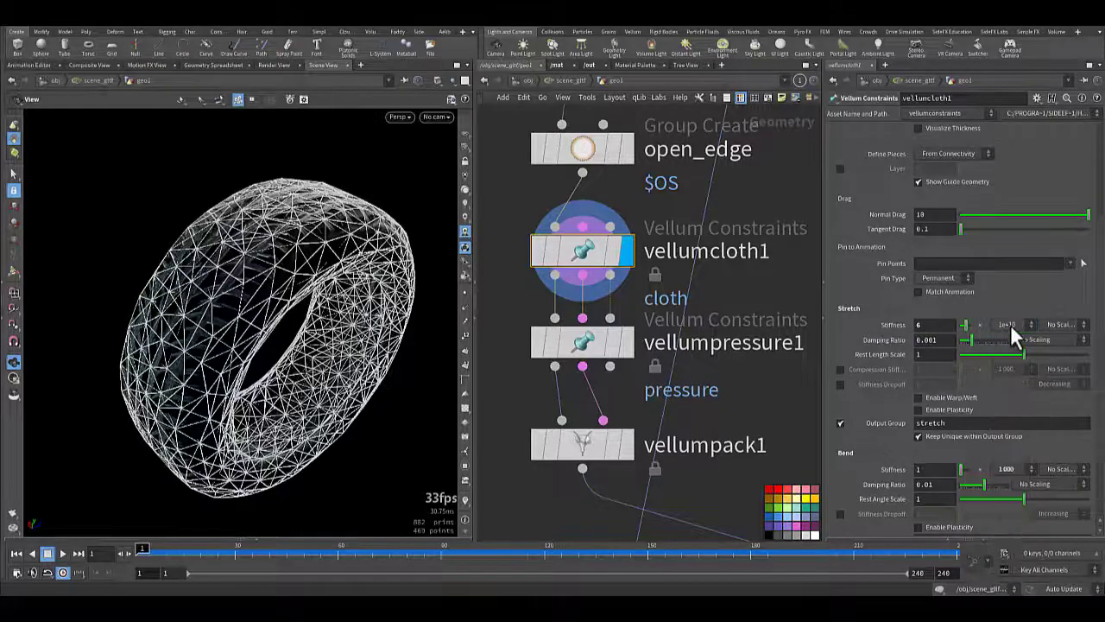
Review vellumcloth1's bend stiffness, its multiplier choices and the bend output group, and inspect the cloth constraints on the tire.
scroll(881, 384, "down", 2)
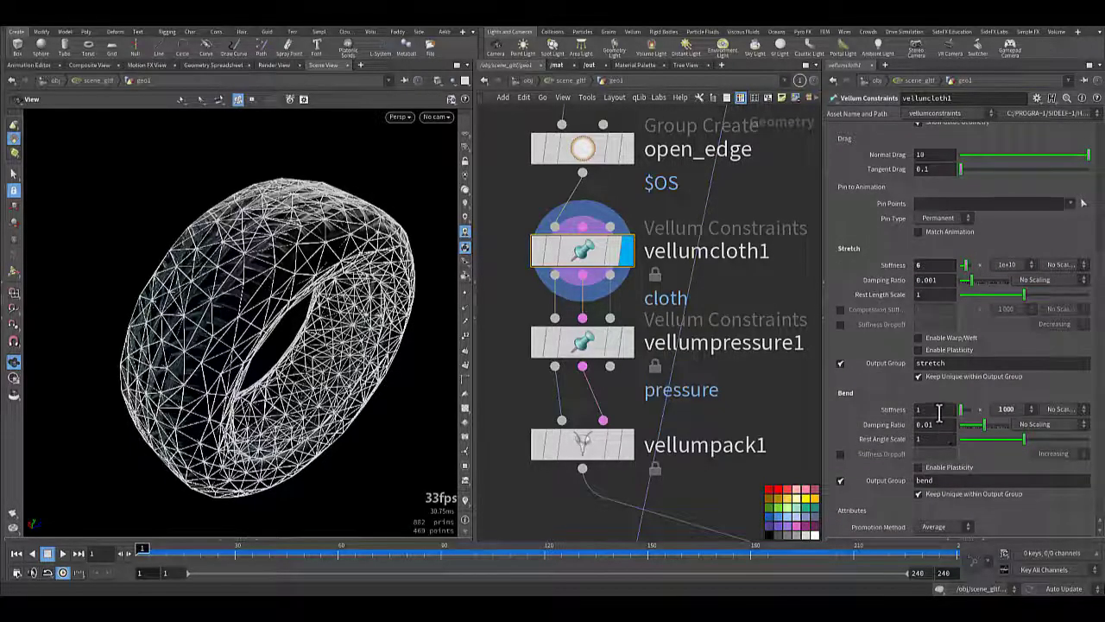
left_click(1005, 408)
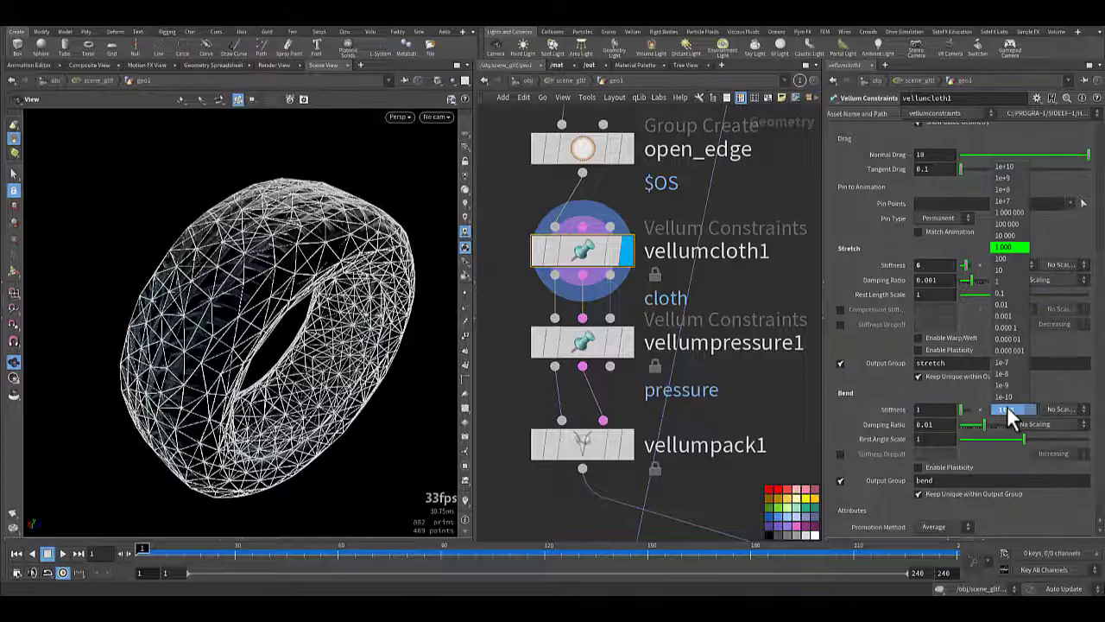
left_click(1008, 407)
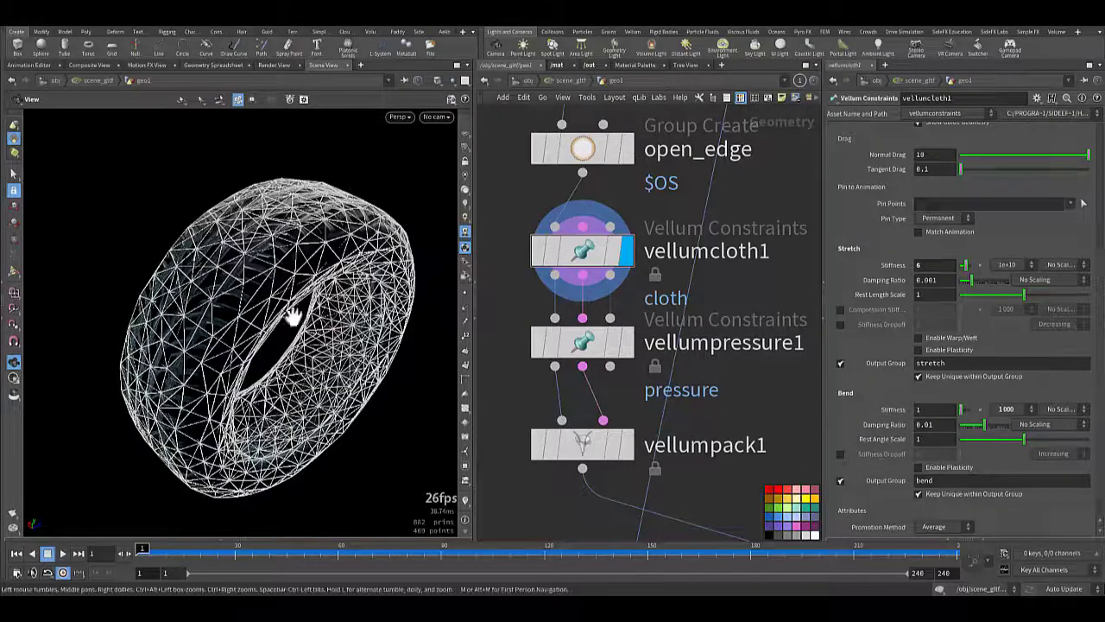
left_click_drag(288, 316, 369, 277)
scroll(898, 442, "down", 1)
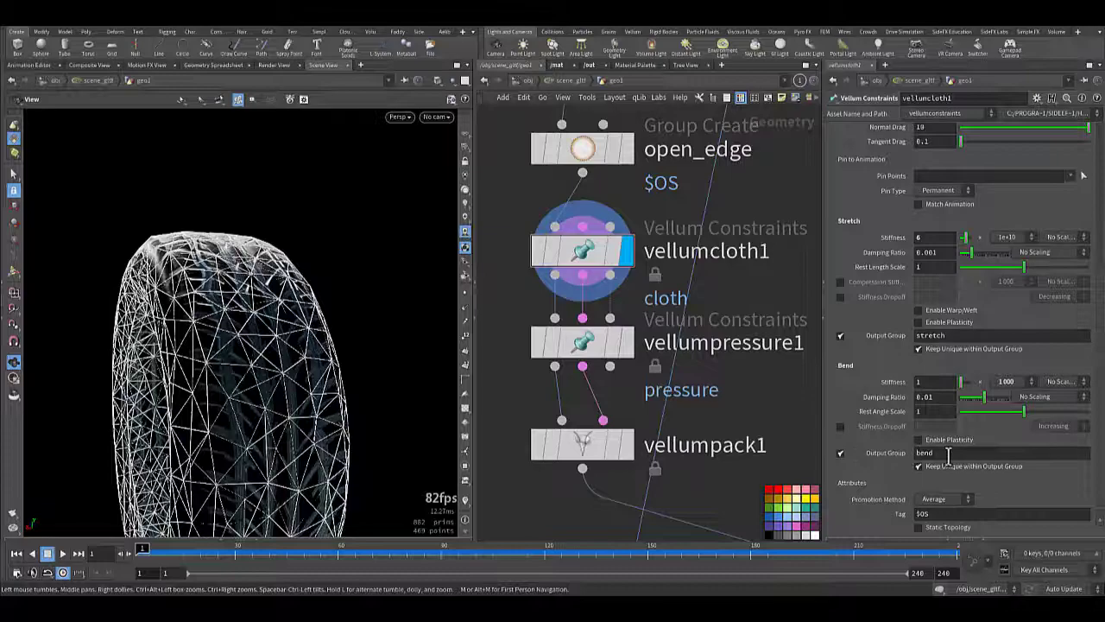
double_click(948, 456)
Display vellumpressure1 and review its Pressure constraint type and stretch stiffness multiplier.
middle_click_drag(725, 483, 722, 430)
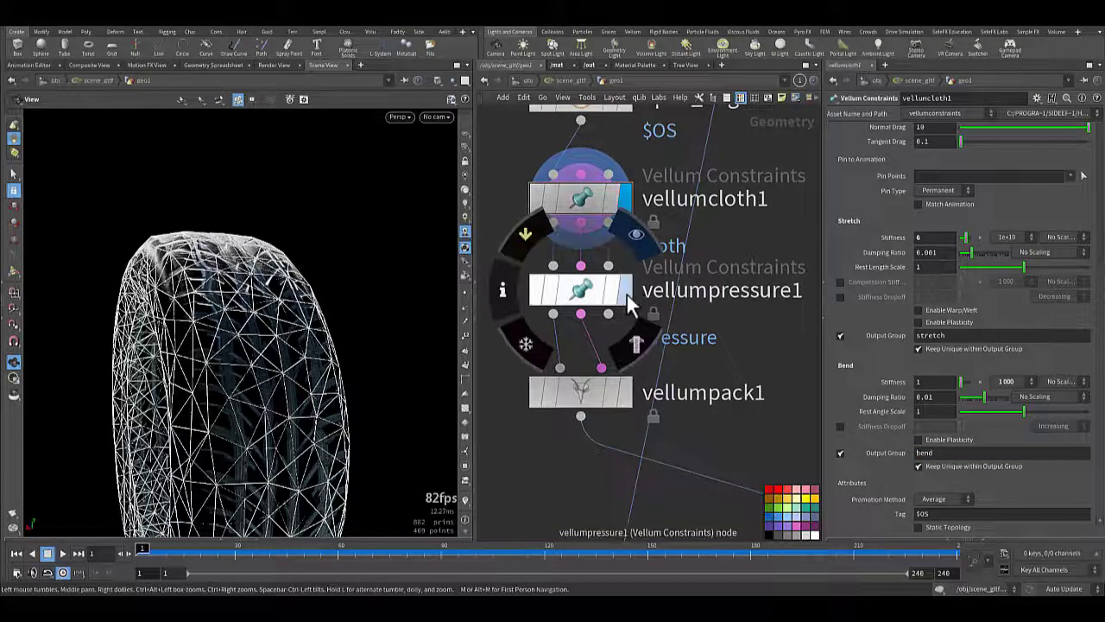
left_click(627, 294)
left_click(594, 302)
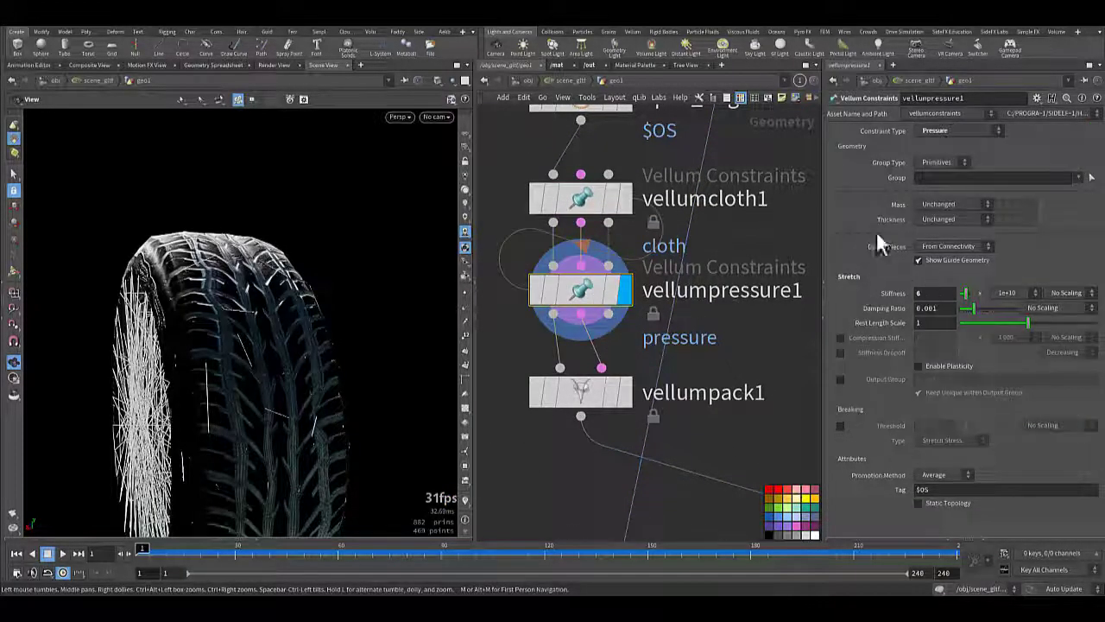
left_click(938, 130)
left_click(939, 129)
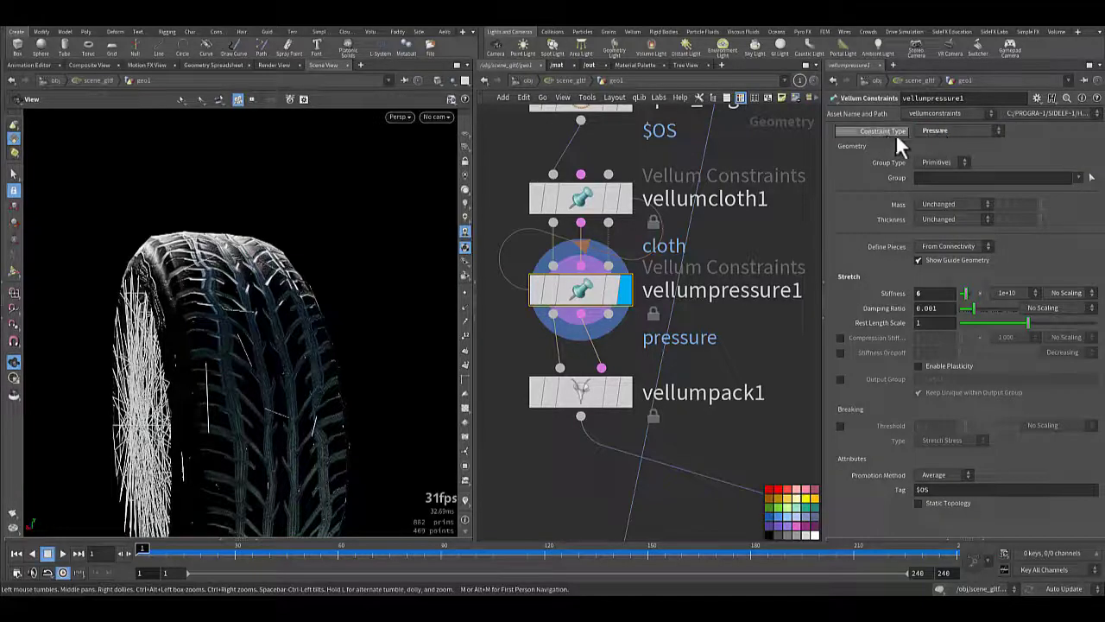
left_click(1001, 294)
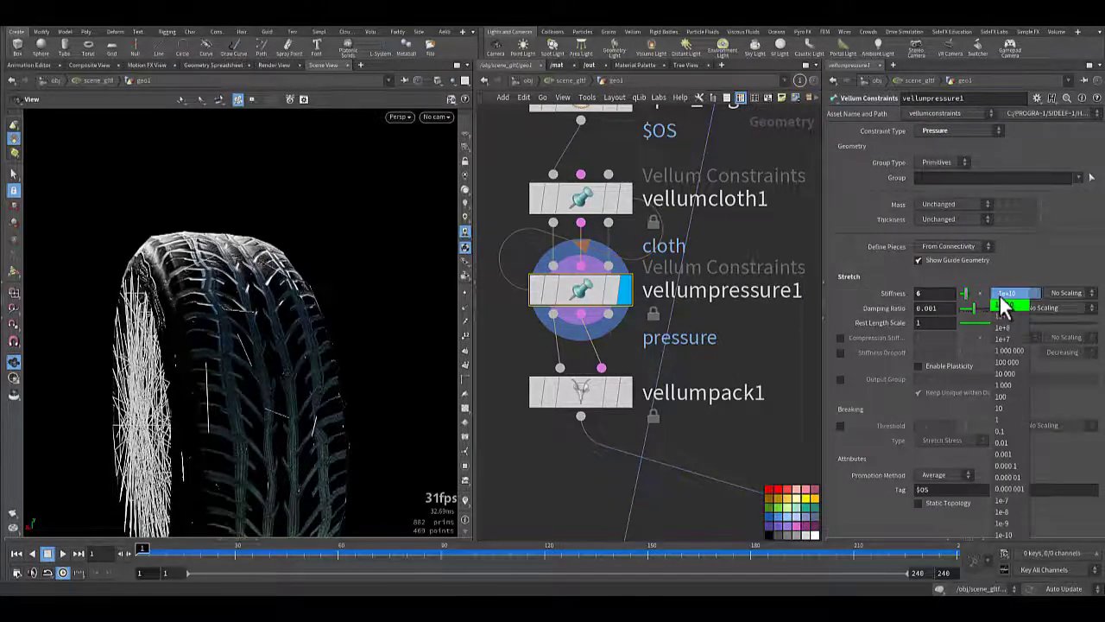
left_click(1002, 305)
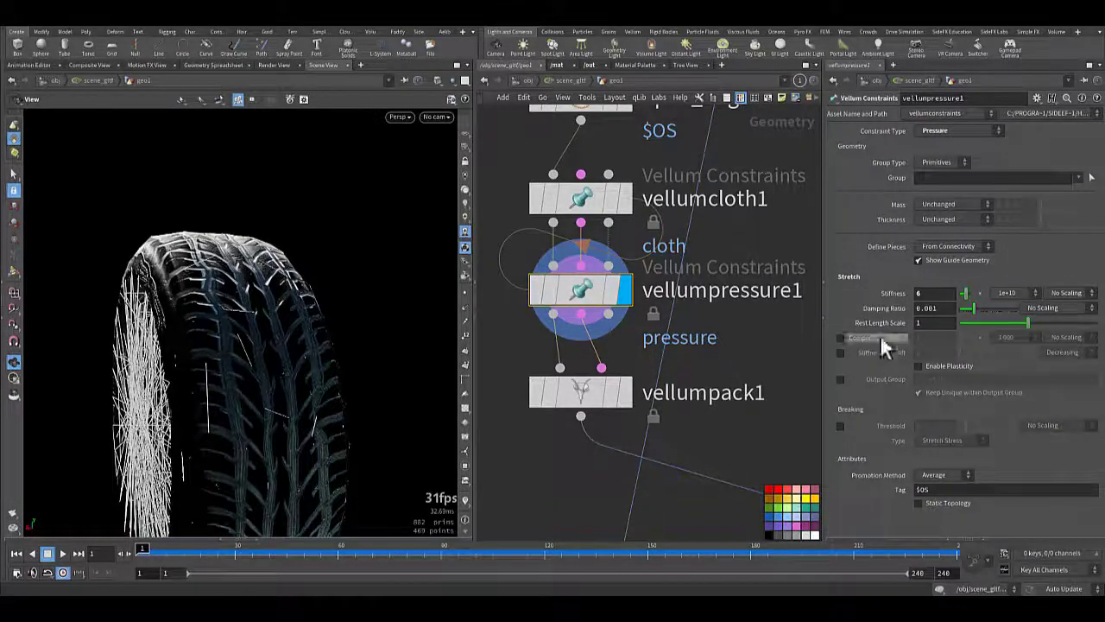
Inspect the pressure constraints on the tire and survey the network from the tyre branch back up to split1.
middle_click_drag(682, 431, 614, 400)
left_click_drag(383, 378, 285, 418)
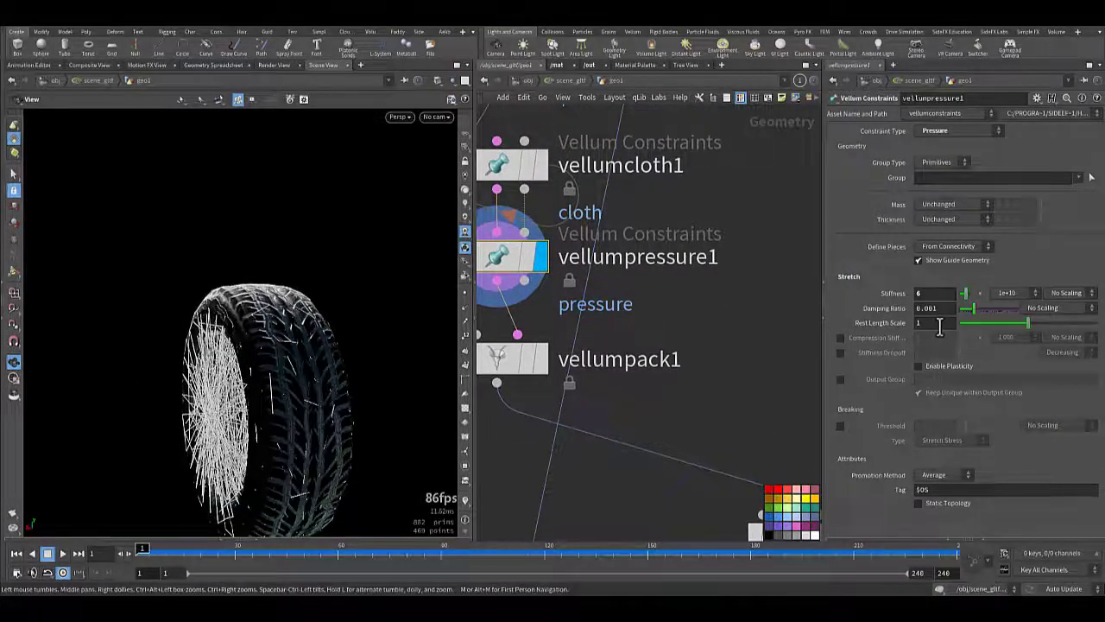
scroll(691, 405, "down", 5)
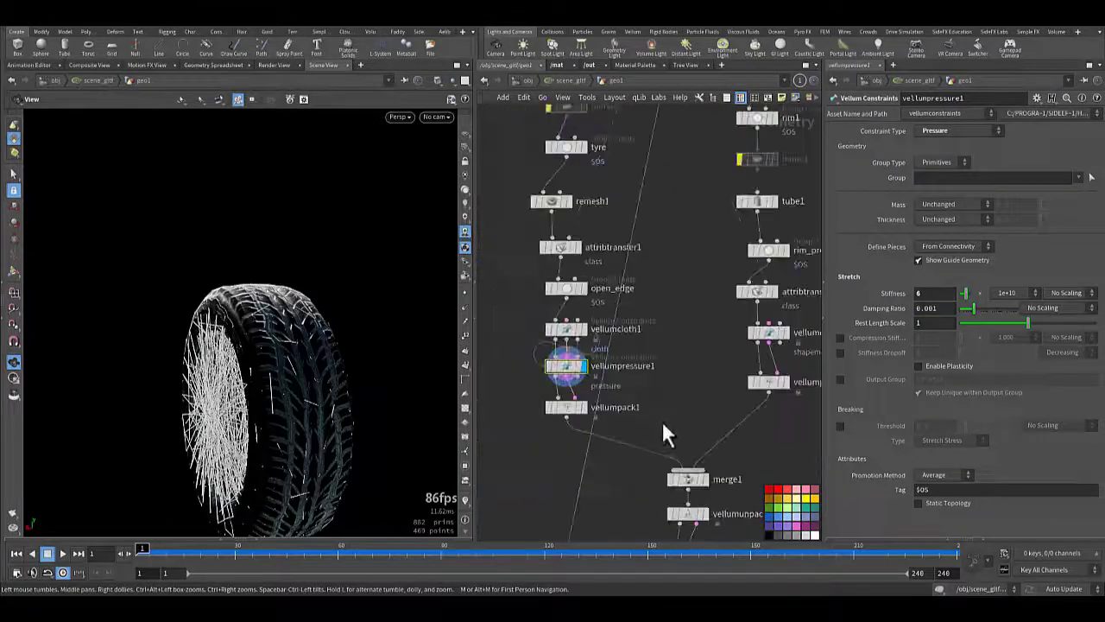
scroll(646, 409, "up", 5)
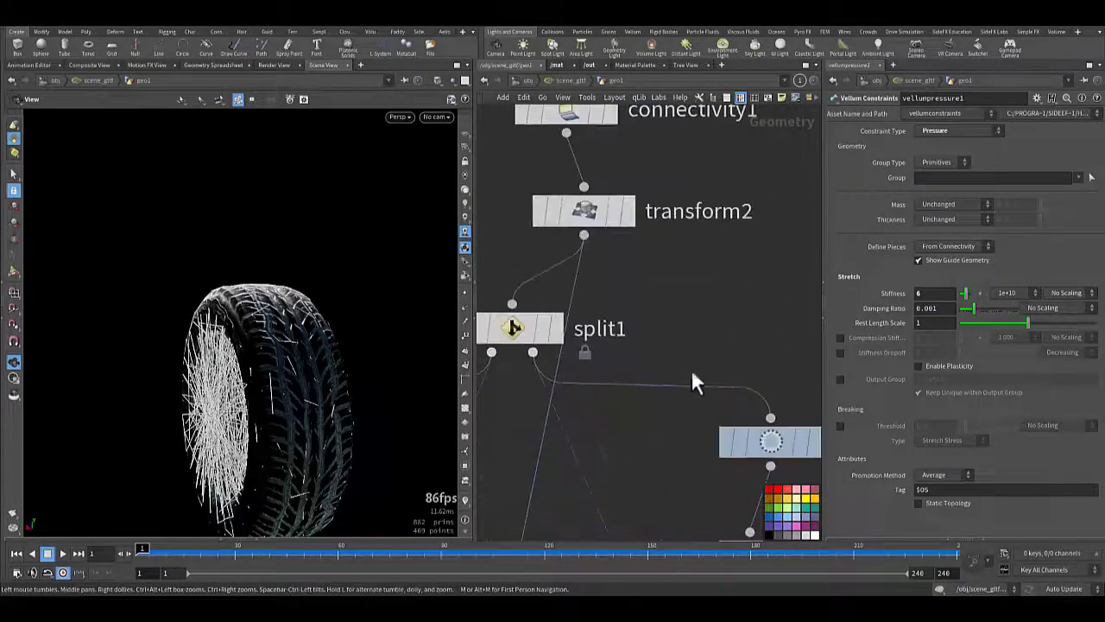
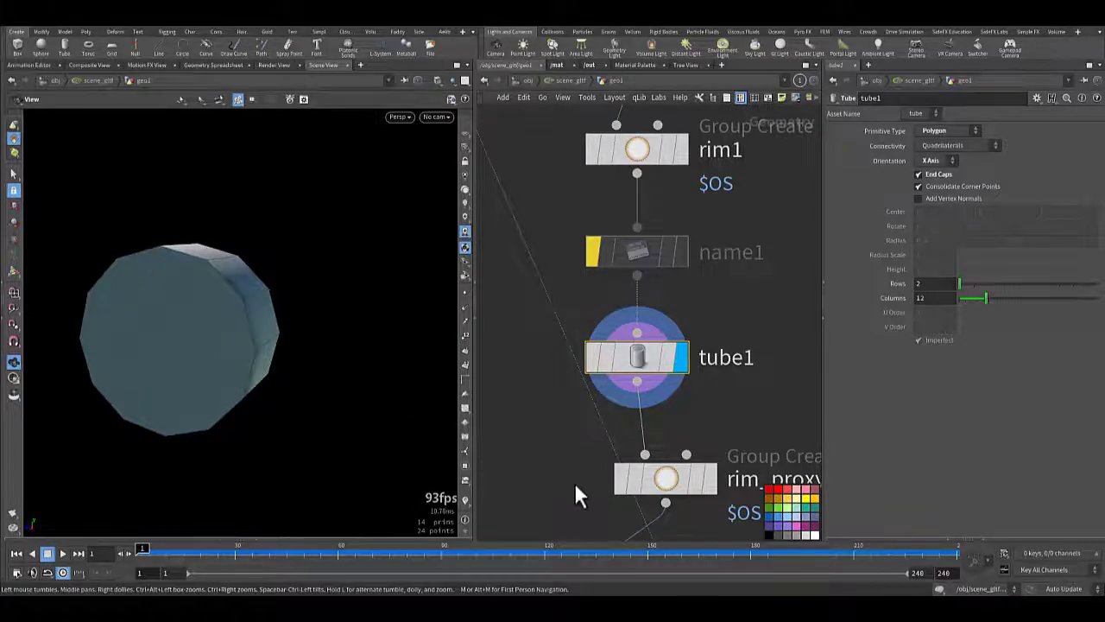
Display the rim_proxy Group Create node and attribtransfer2 in the rim branch, and review their group and class attribute settings.
middle_click_drag(705, 520, 652, 364)
left_click(658, 323)
left_click(612, 324)
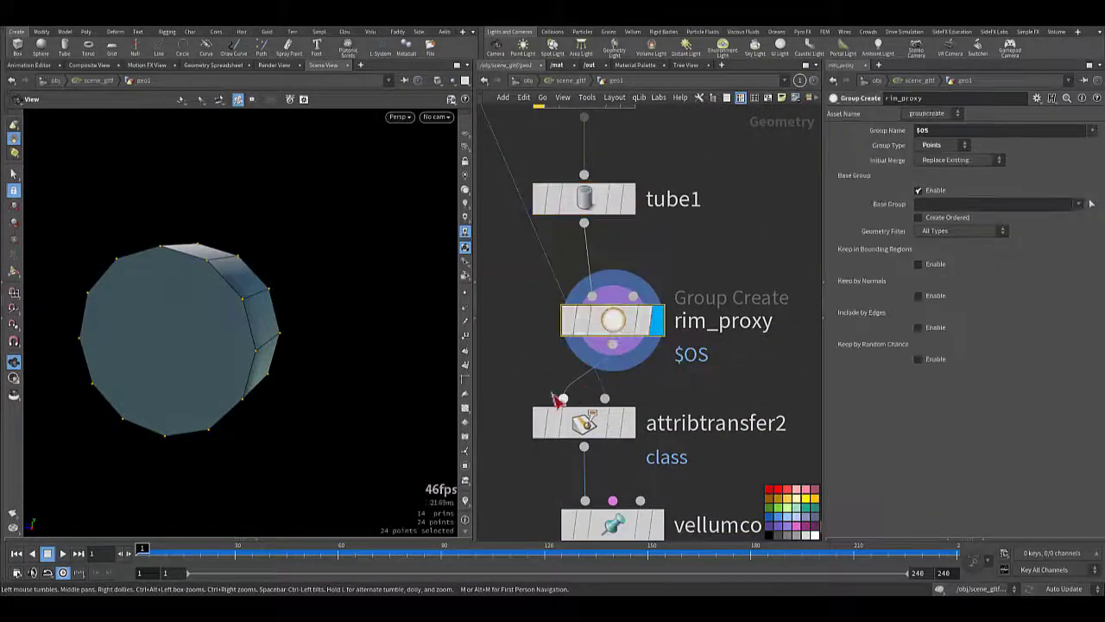
middle_click_drag(560, 399, 707, 357)
left_click(658, 344)
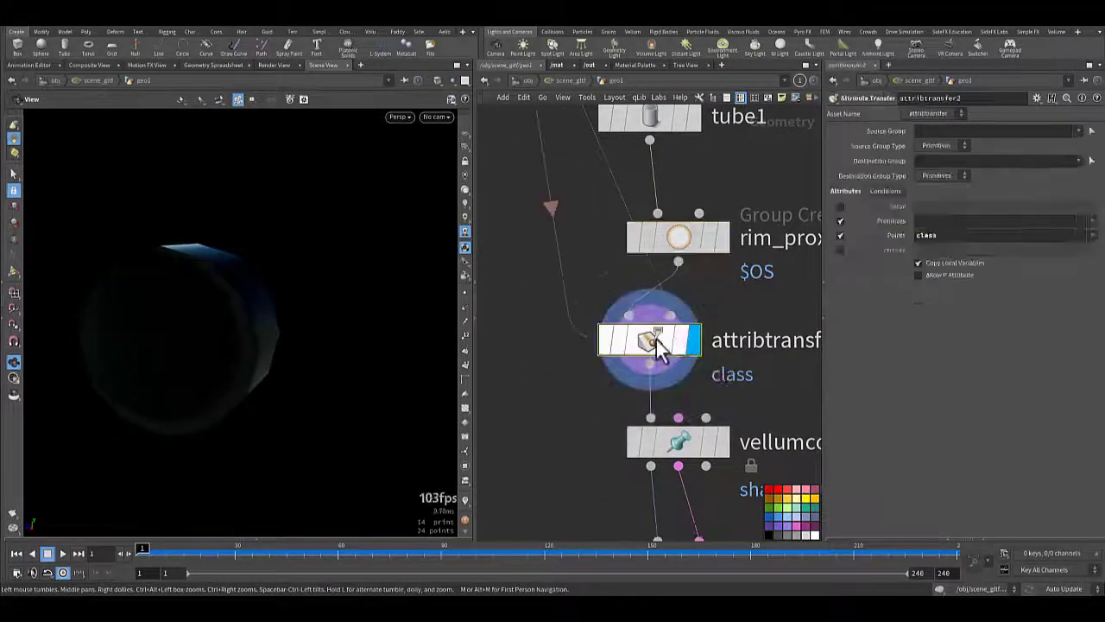
Display vellumconstraints1 and review its Shape Match constraint type and uniform mass on the rim proxy.
middle_click_drag(596, 435, 564, 302)
left_click(647, 311)
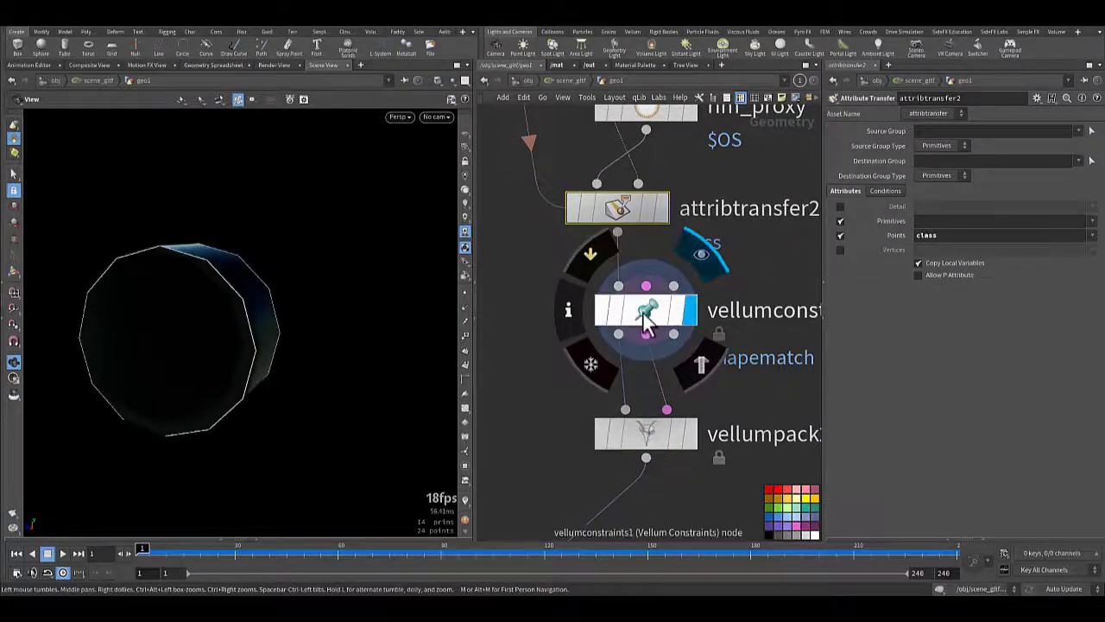
left_click_drag(316, 325, 272, 346)
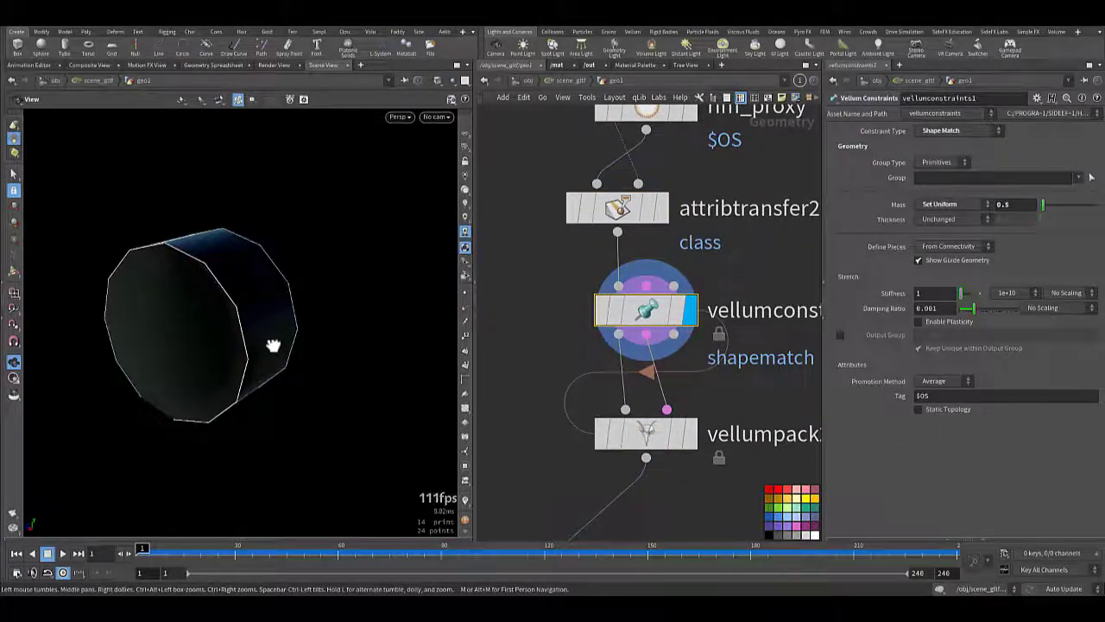
left_click(961, 131)
left_click(962, 135)
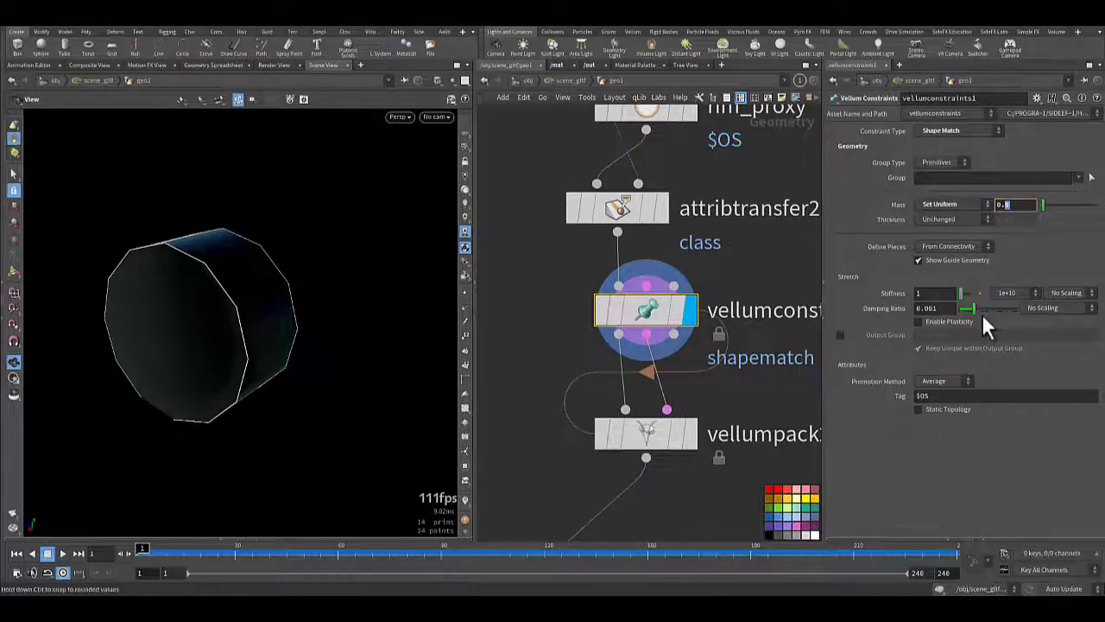
key("Return")
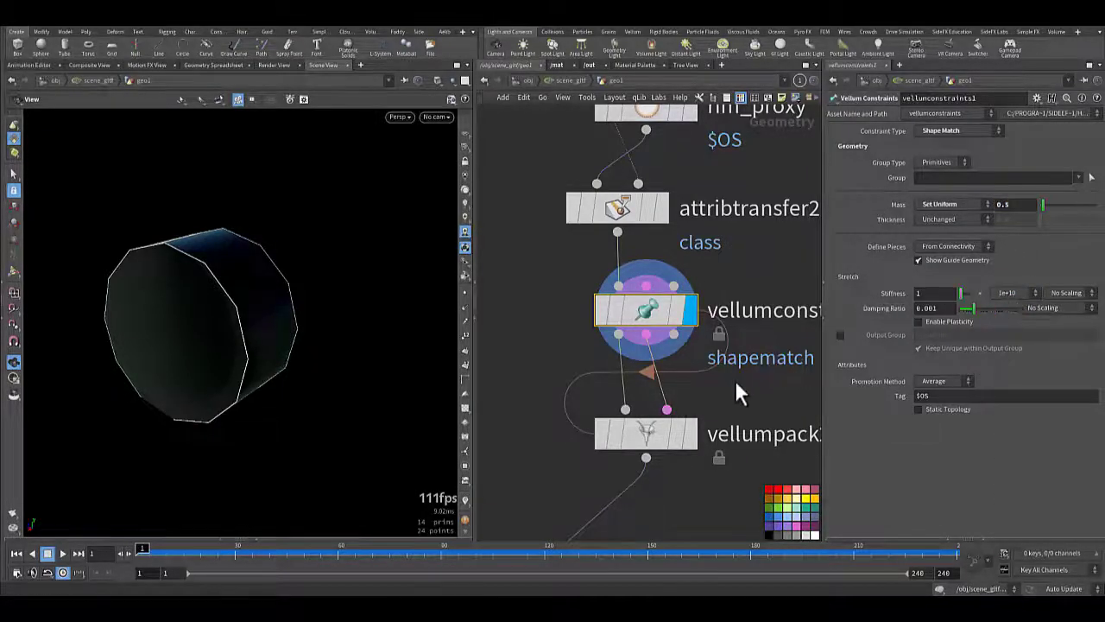
Display vellumpack2, and display and select merge1 where the tire and rim branches join.
middle_click_drag(713, 423, 720, 286)
left_click(697, 299)
middle_click_drag(661, 440, 737, 346)
middle_click_drag(676, 405, 720, 315)
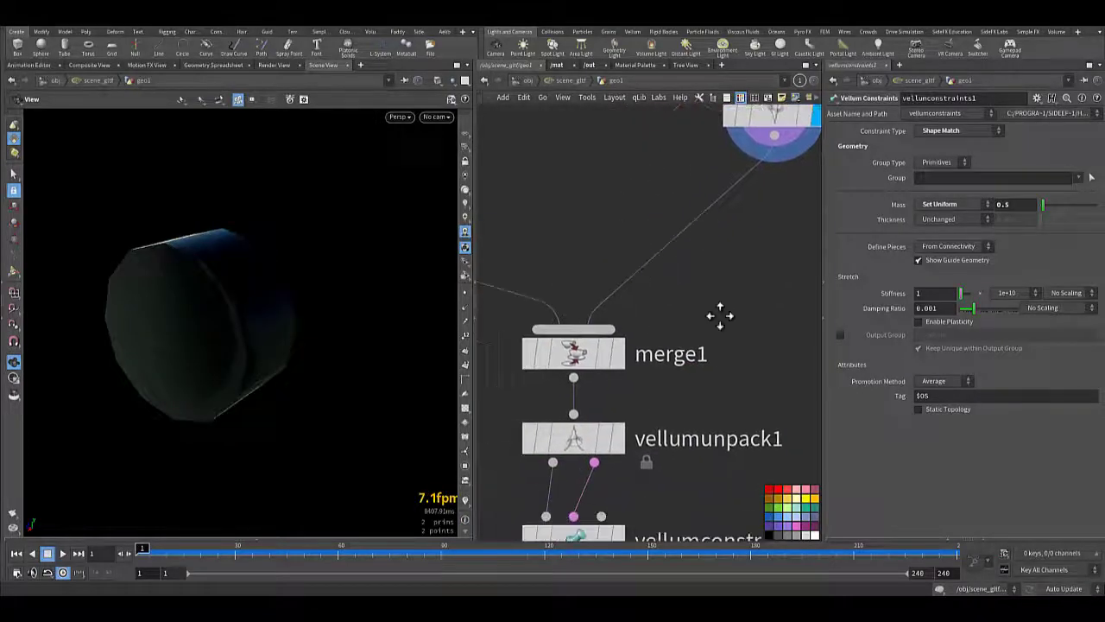
scroll(720, 315, "down", 3)
left_click(621, 292)
left_click(585, 290)
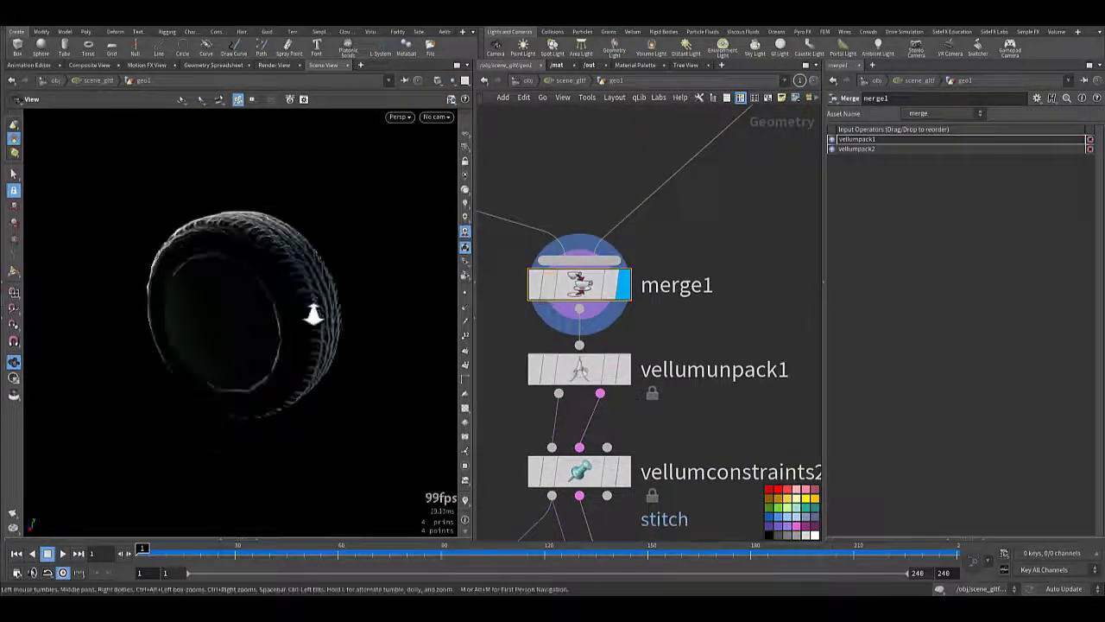
Select and display vellumconstraints2 below vellumunpack1, and check its constraint type list, keeping Stitch Points.
left_click_drag(314, 314, 271, 296)
scroll(656, 362, "down", 3)
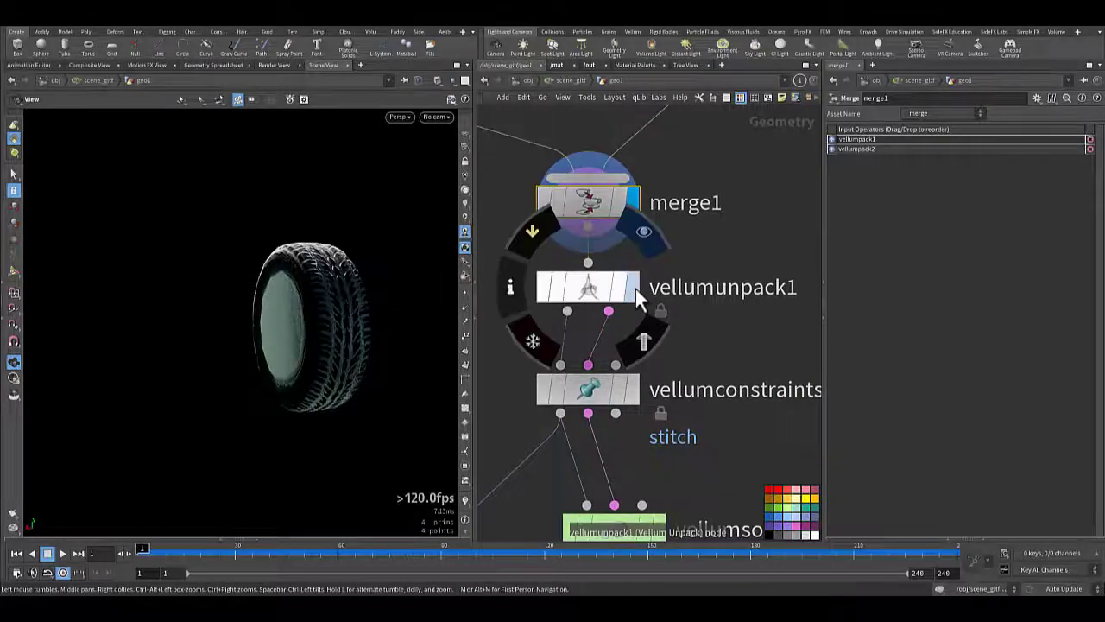
middle_click_drag(700, 357, 666, 241)
left_click(557, 289)
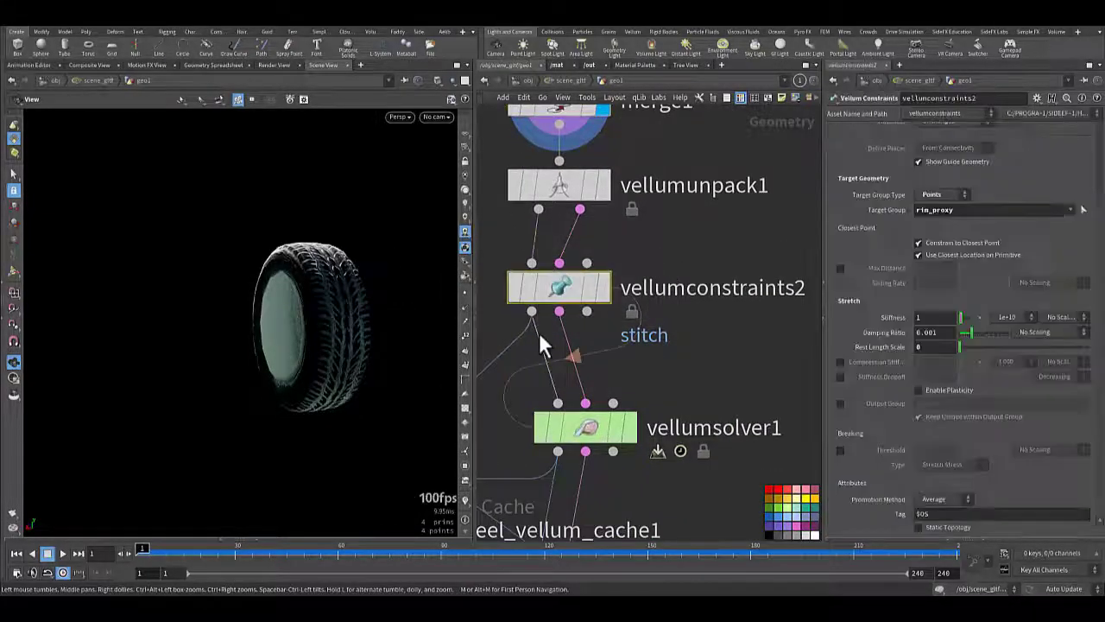
left_click(604, 289)
scroll(843, 235, "up", 3)
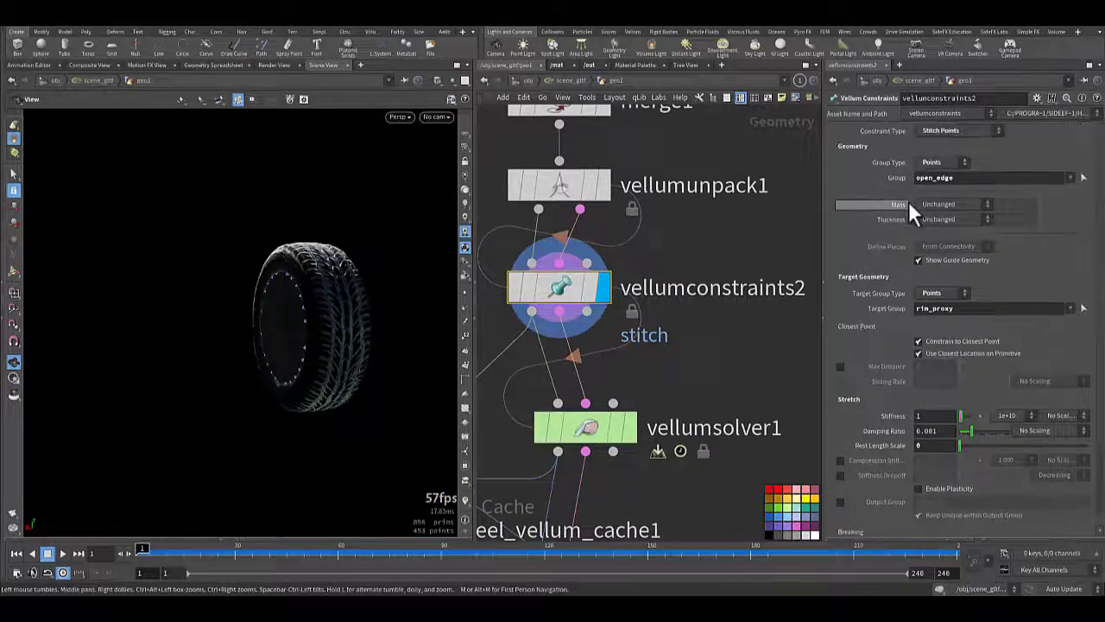
left_click(948, 132)
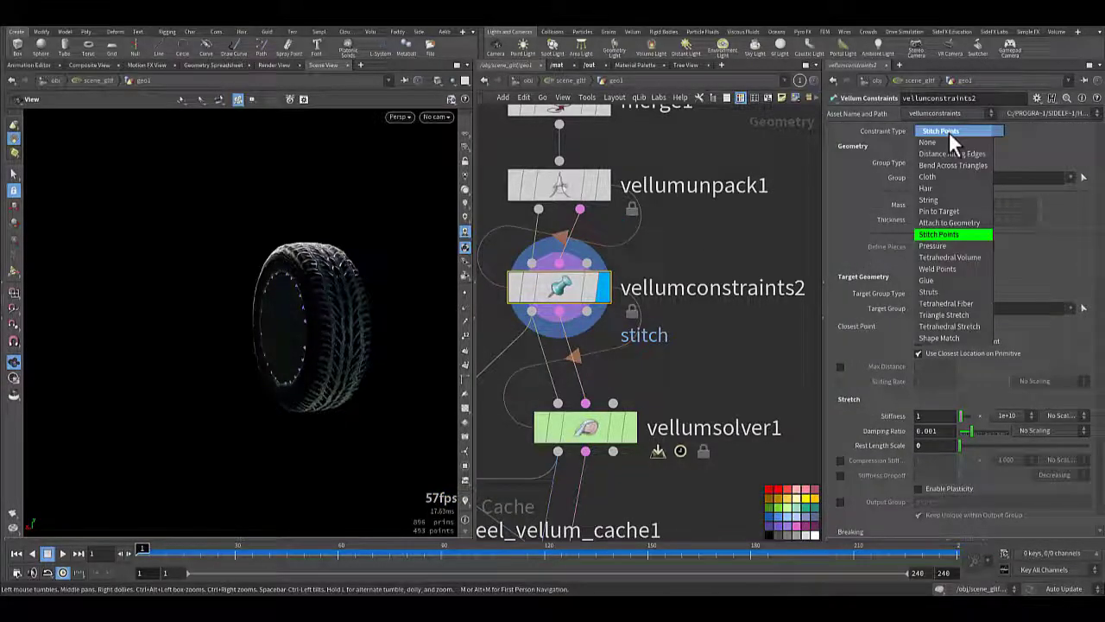
left_click(941, 233)
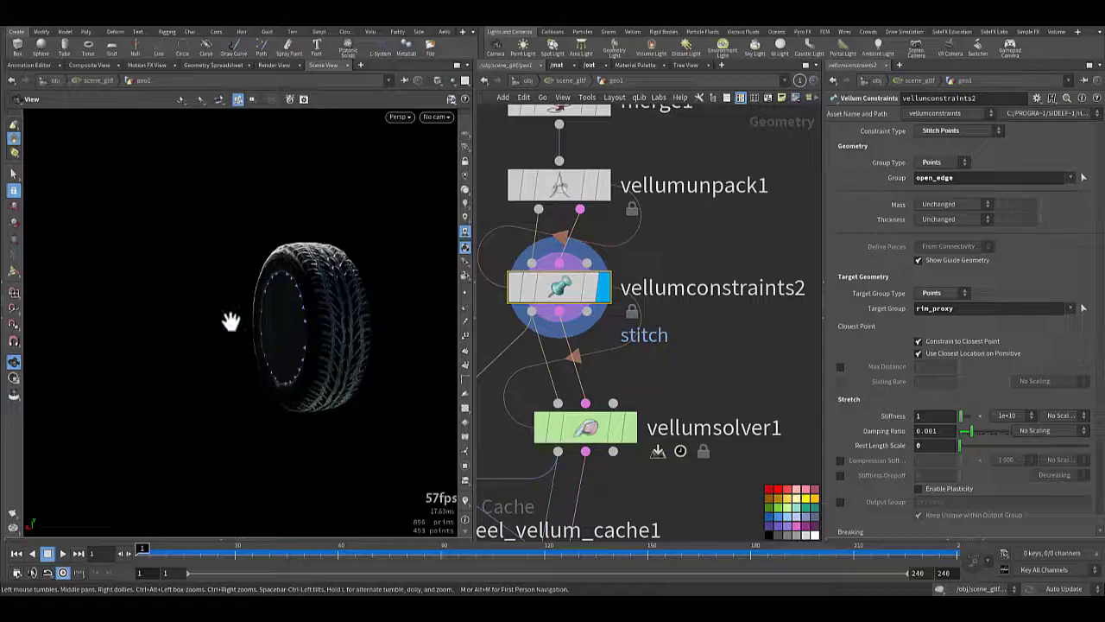
Examine the stitch constraints around the wheel opening, and display the open_edge group node in the tire branch.
left_click_drag(222, 320, 306, 319)
right_click_drag(306, 319, 489, 291)
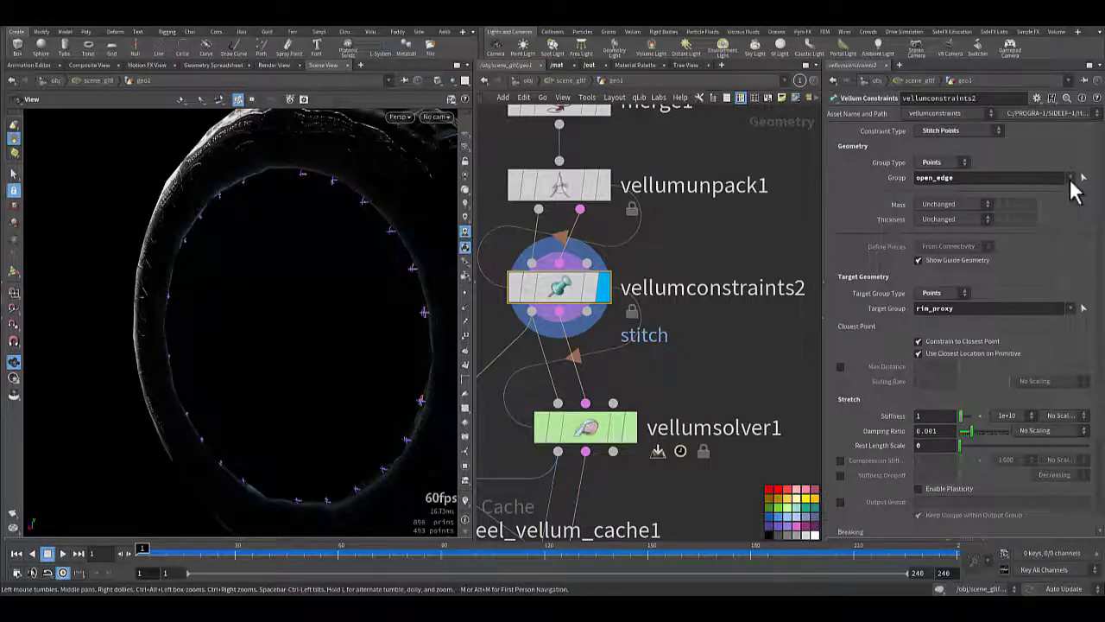
scroll(659, 241, "down", 6)
scroll(674, 356, "up", 6)
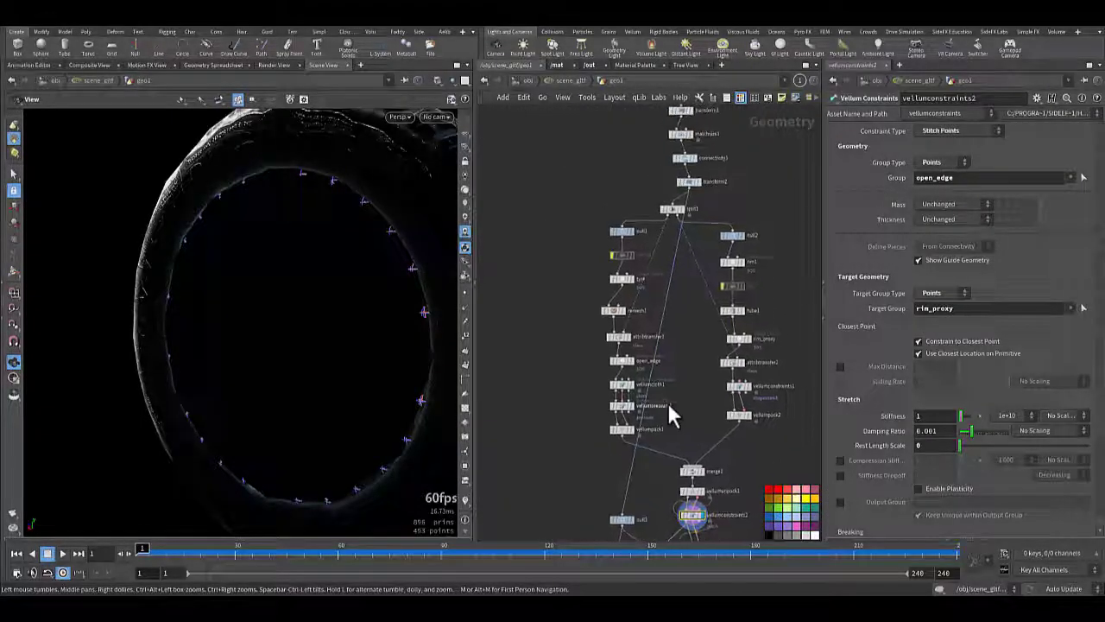
left_click(604, 302)
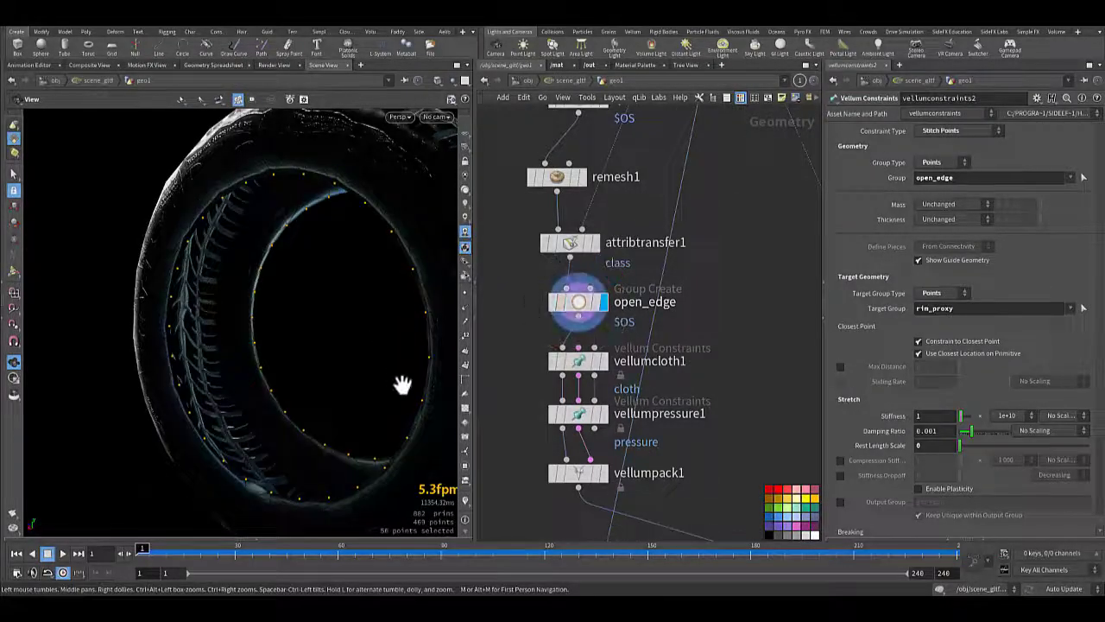
middle_click_drag(766, 388, 683, 100)
middle_click_drag(740, 403, 696, 272)
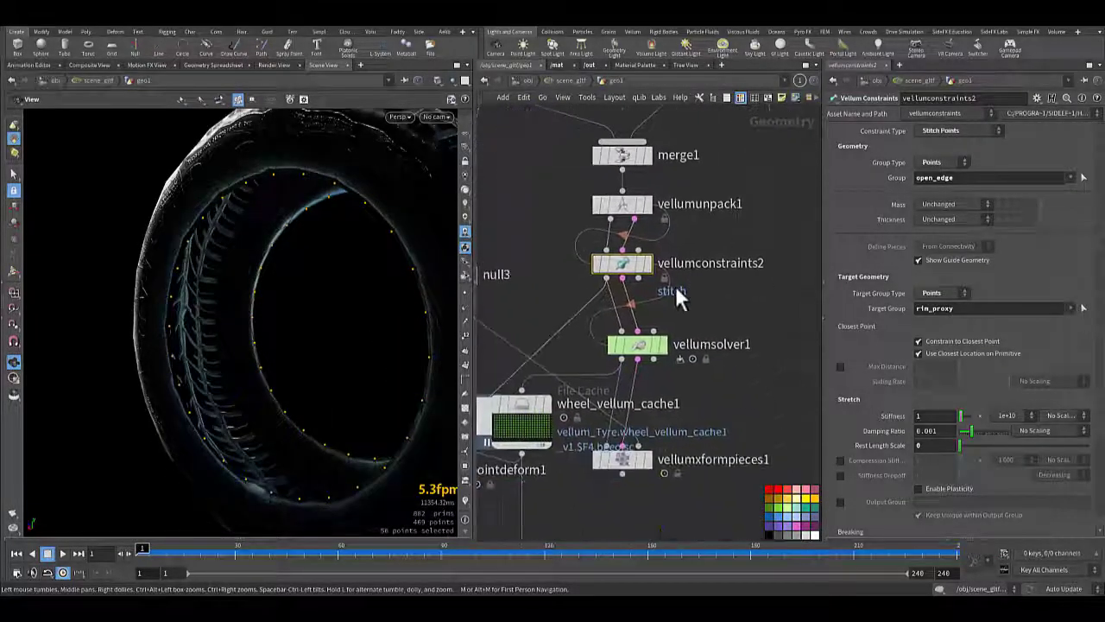
Display vellumconstraints2 to check its target group, and display and select the rim_proxy group node in the rim branch.
left_click(648, 265)
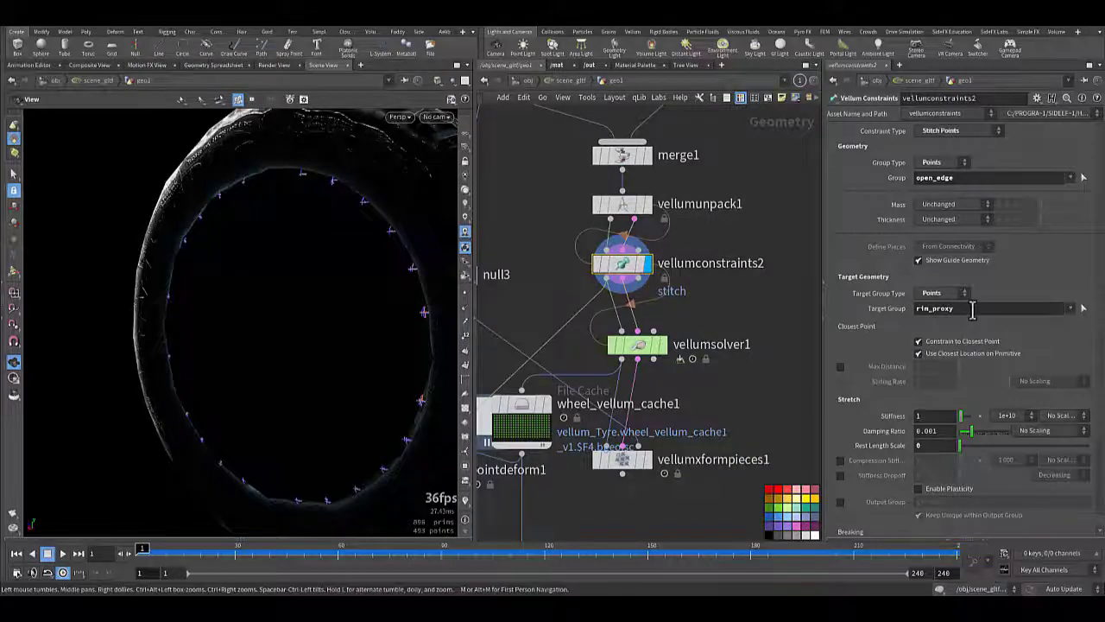
middle_click_drag(756, 299, 699, 473)
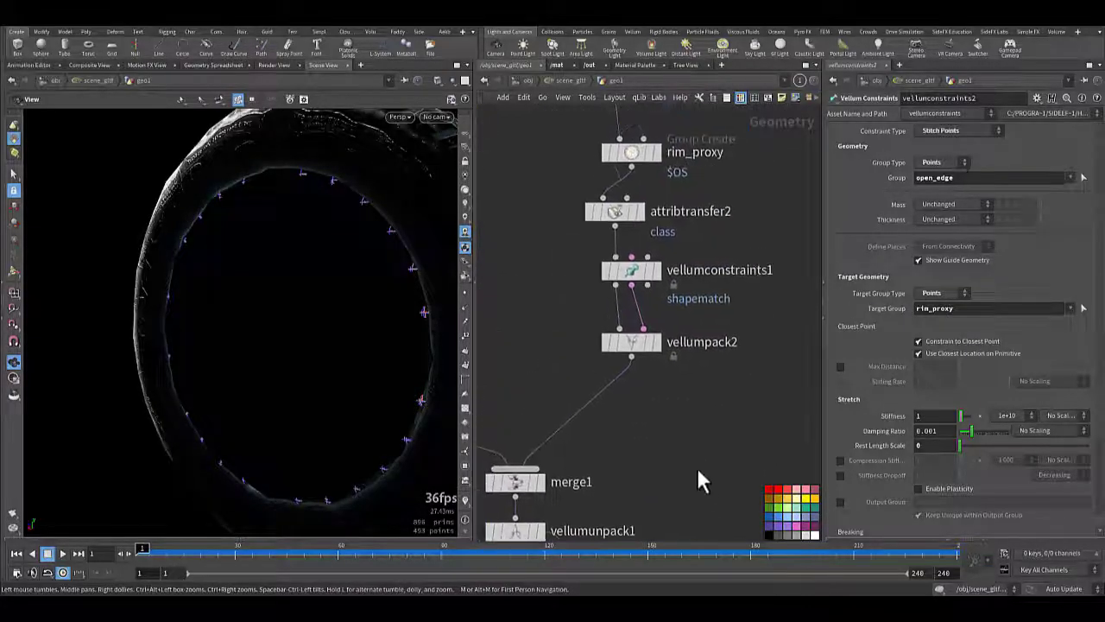
left_click(635, 269)
middle_click_drag(737, 234, 775, 318)
left_click(673, 240)
left_click(691, 237)
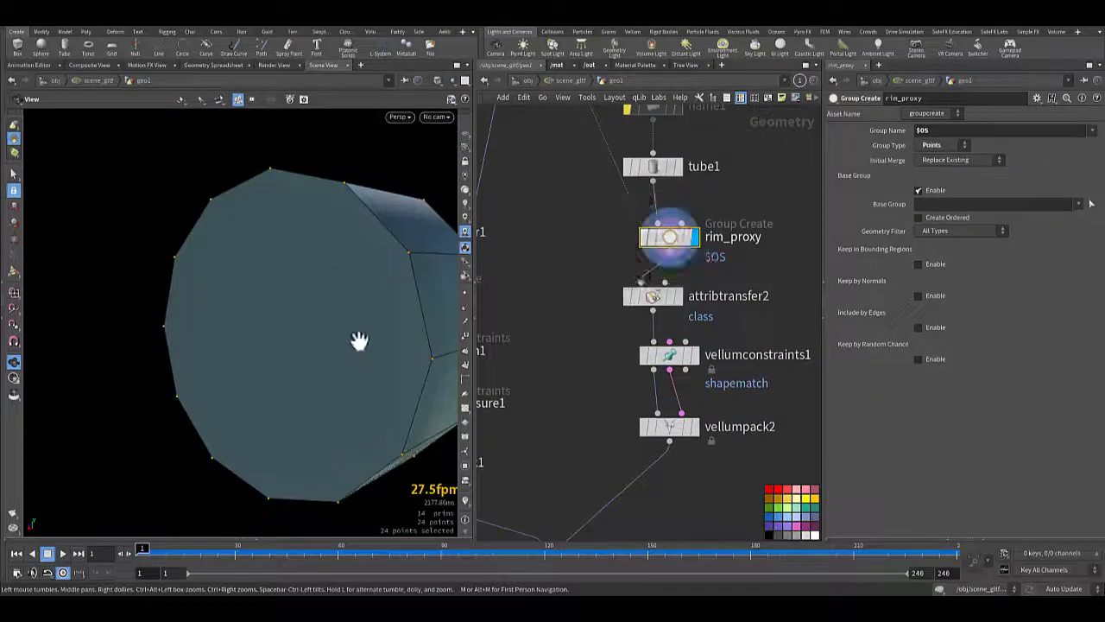
Select and display vellumconstraints2 again and examine up close the stitches joining the tire's open edge to the rim proxy.
middle_click_drag(785, 492, 757, 259)
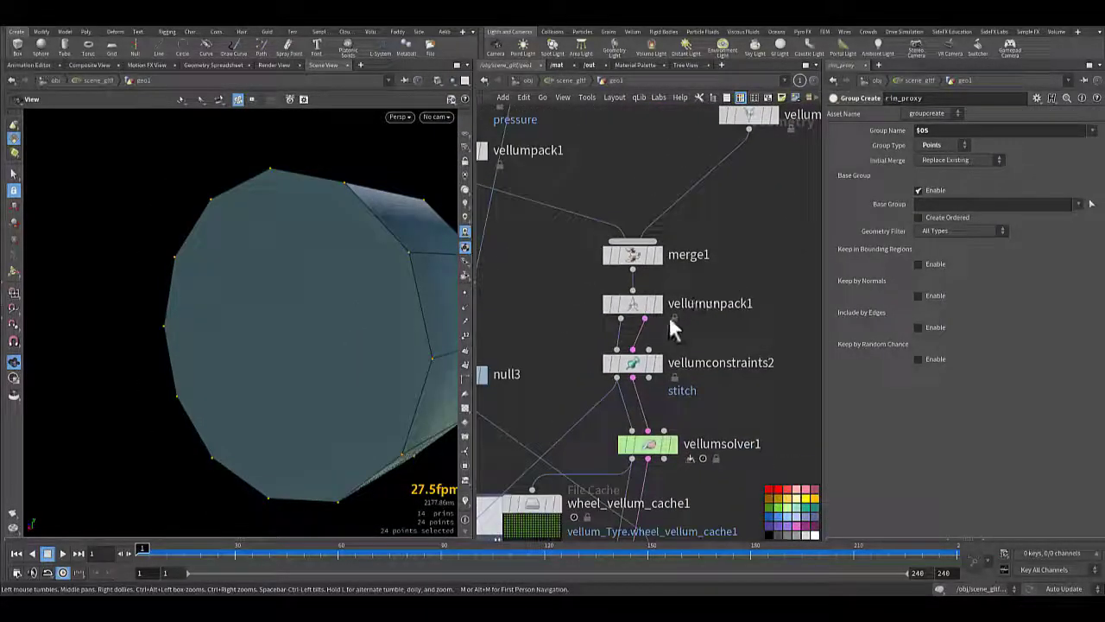
left_click(658, 364)
left_click(630, 366)
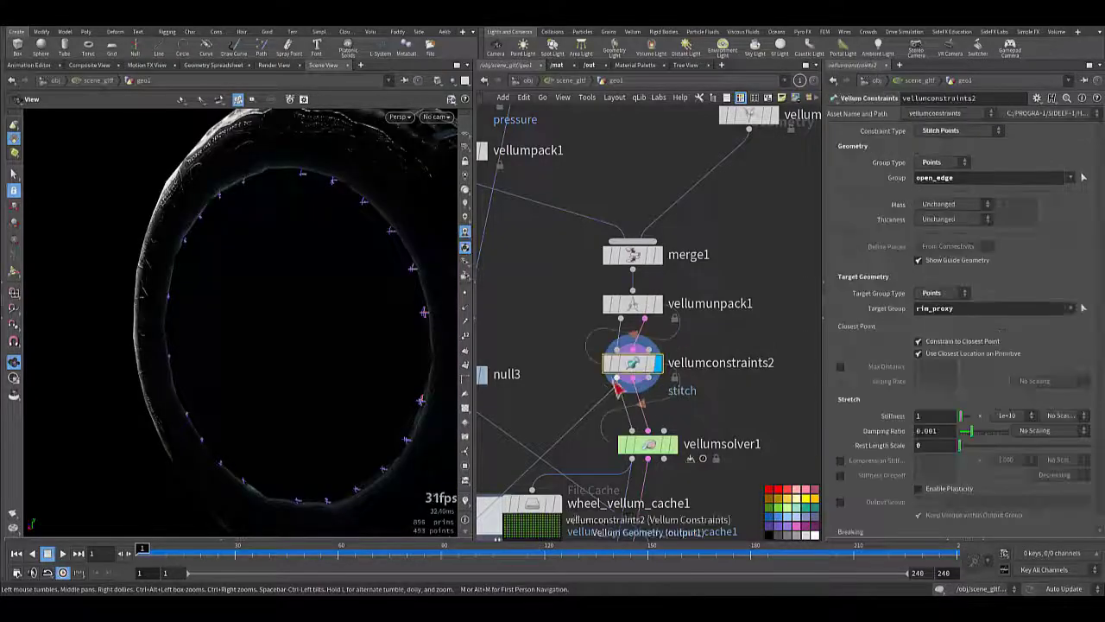
right_click_drag(372, 271, 506, 256)
middle_click_drag(425, 252, 319, 321)
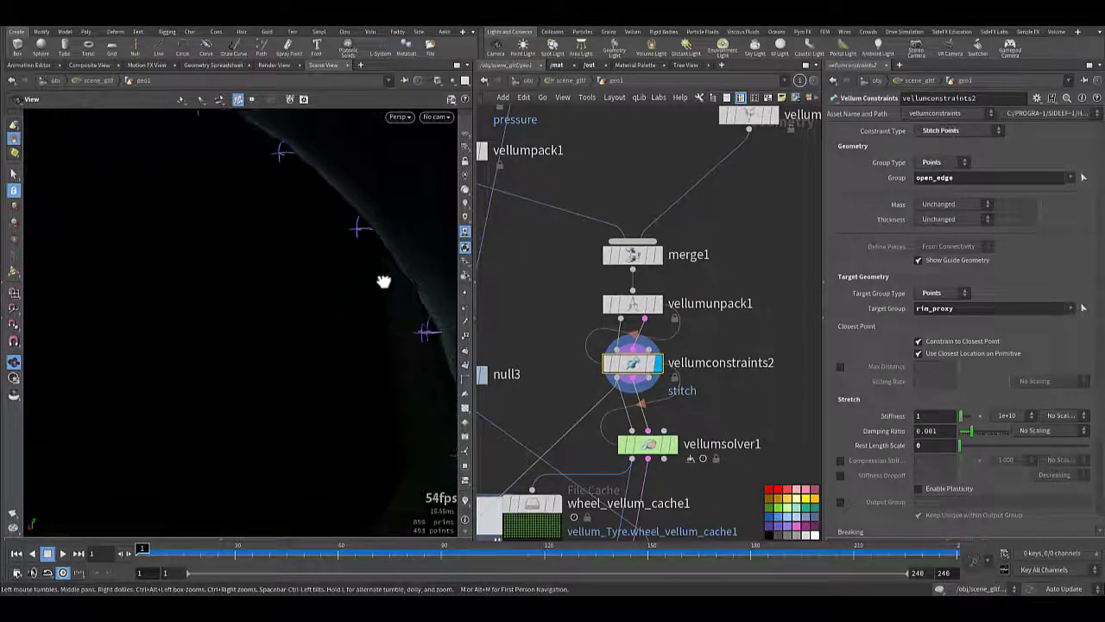
left_click_drag(383, 279, 396, 247)
left_click_drag(275, 202, 206, 207)
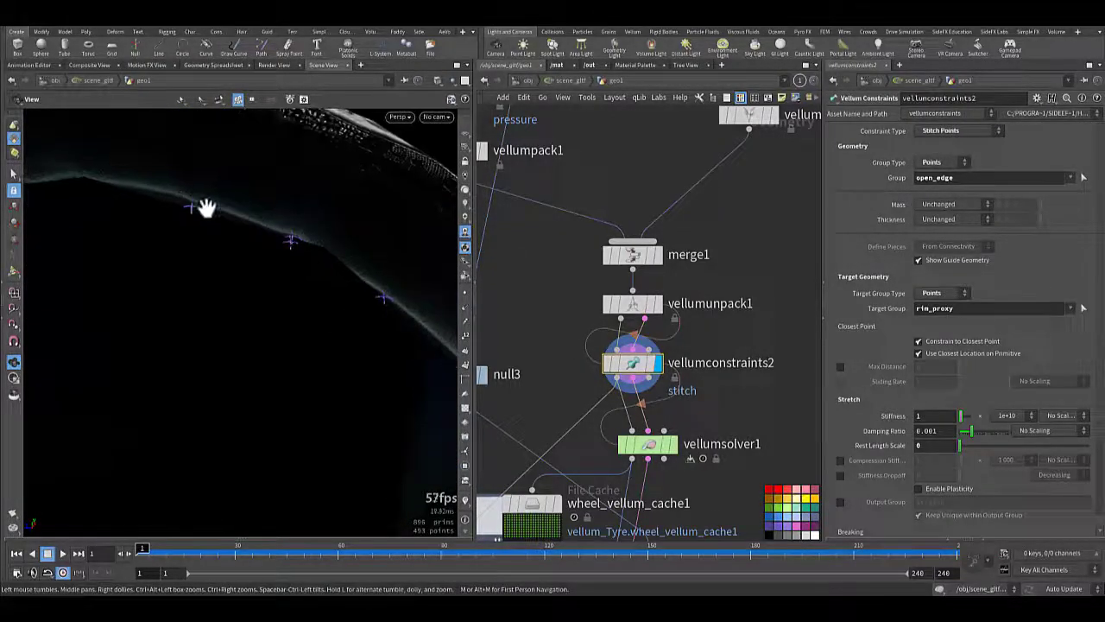
right_click_drag(372, 283, 173, 352)
middle_click_drag(259, 328, 280, 241)
left_click_drag(285, 259, 345, 335)
Display and select vellumsolver1, and review its Solver, Forces and Advanced settings.
middle_click_drag(747, 420, 743, 342)
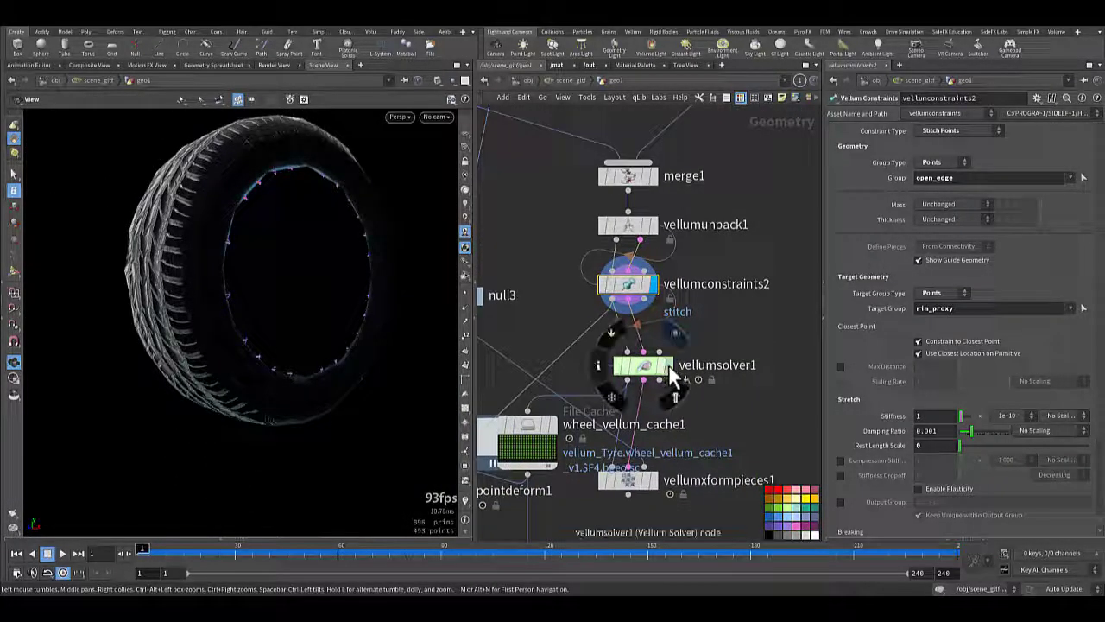
left_click(658, 366)
left_click(653, 371)
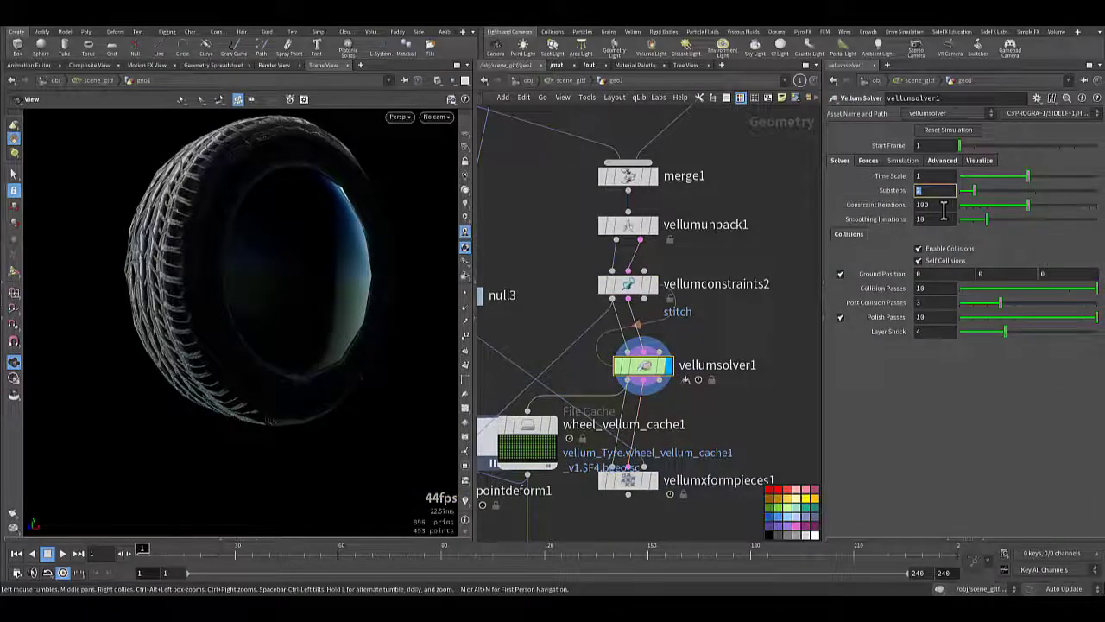
left_click(870, 161)
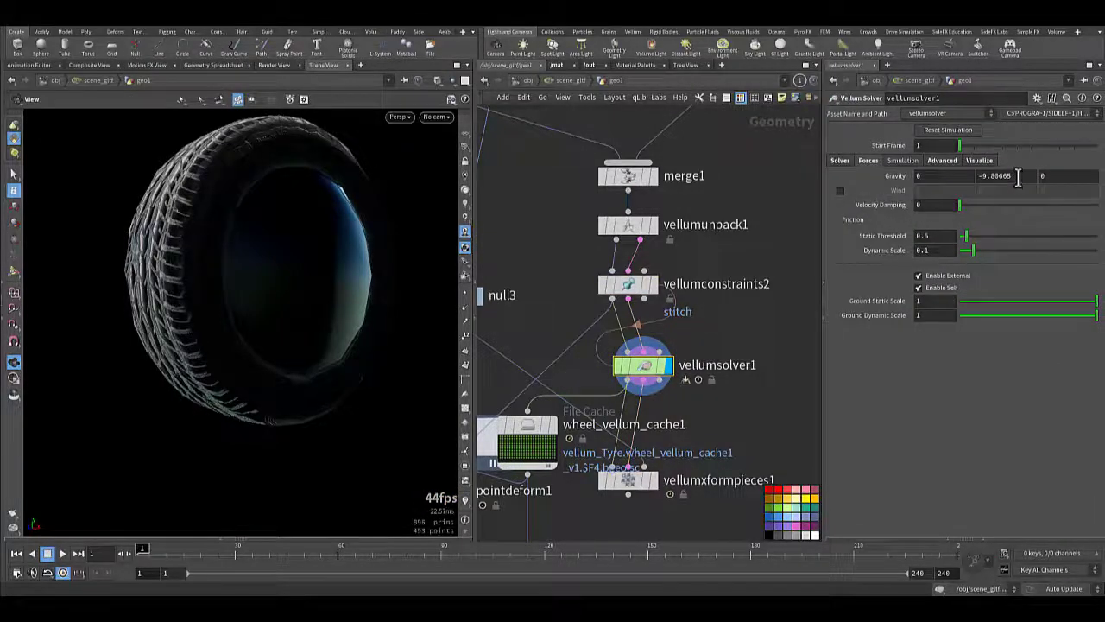
left_click(941, 160)
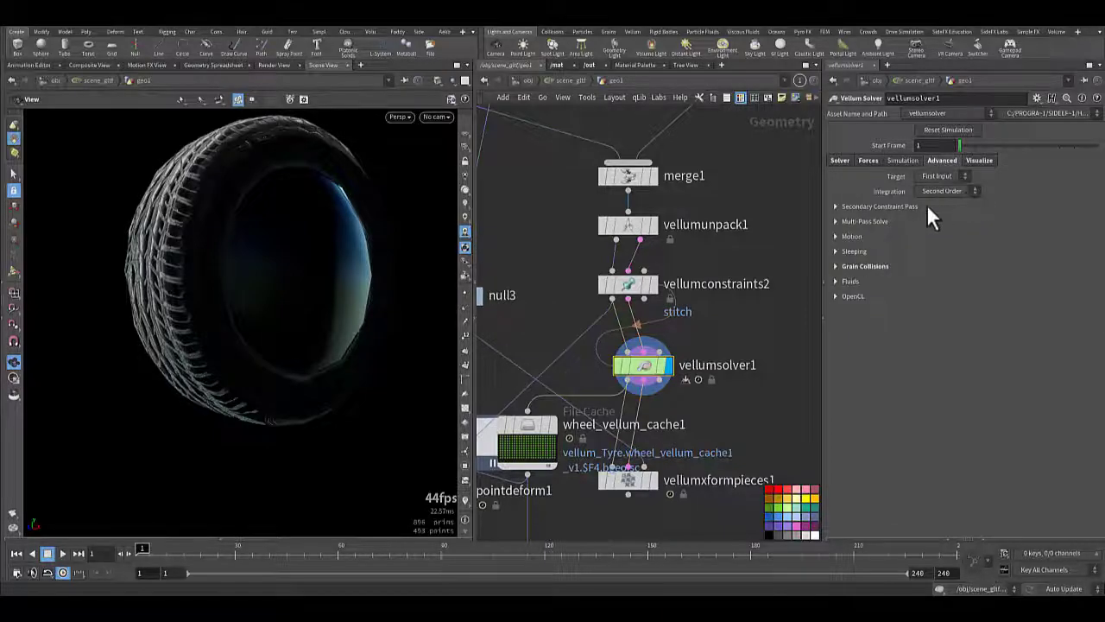
middle_click_drag(718, 352, 739, 262)
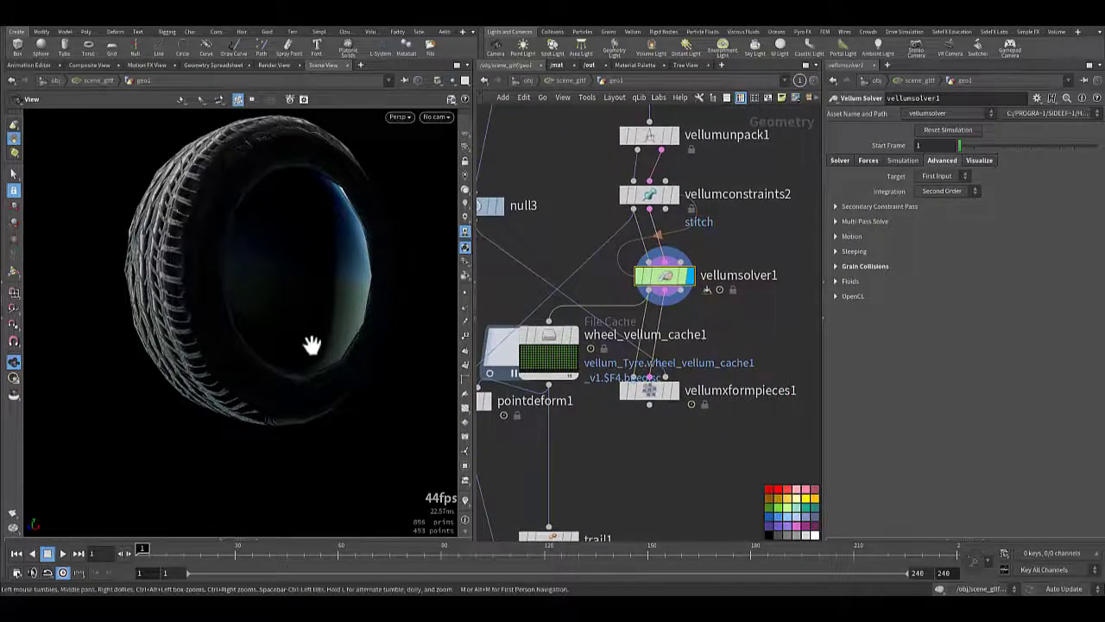
Show the reference grid in the viewport and play the Vellum simulation of the falling wheel.
right_click_drag(316, 340, 268, 428)
left_click_drag(267, 428, 364, 430)
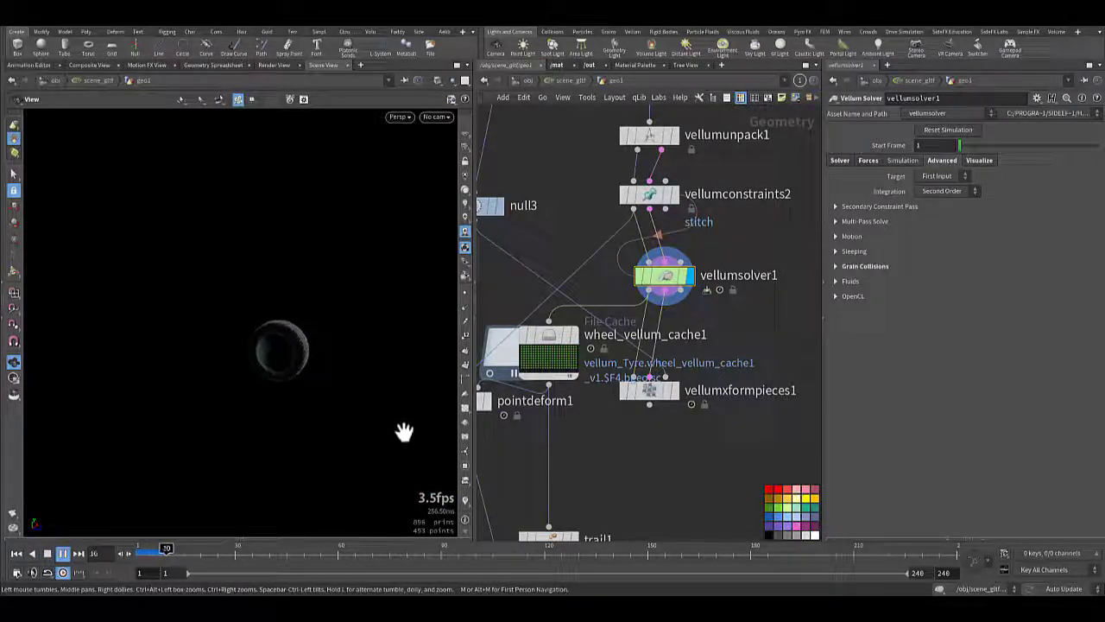
left_click(465, 132)
left_click_drag(374, 348, 392, 326)
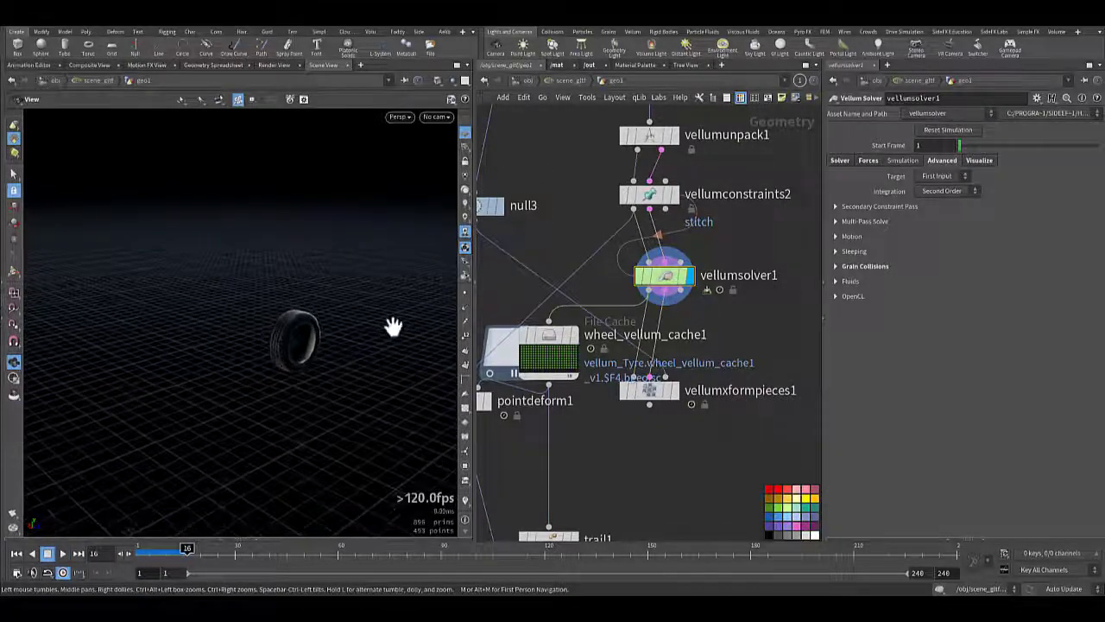
key("Up")
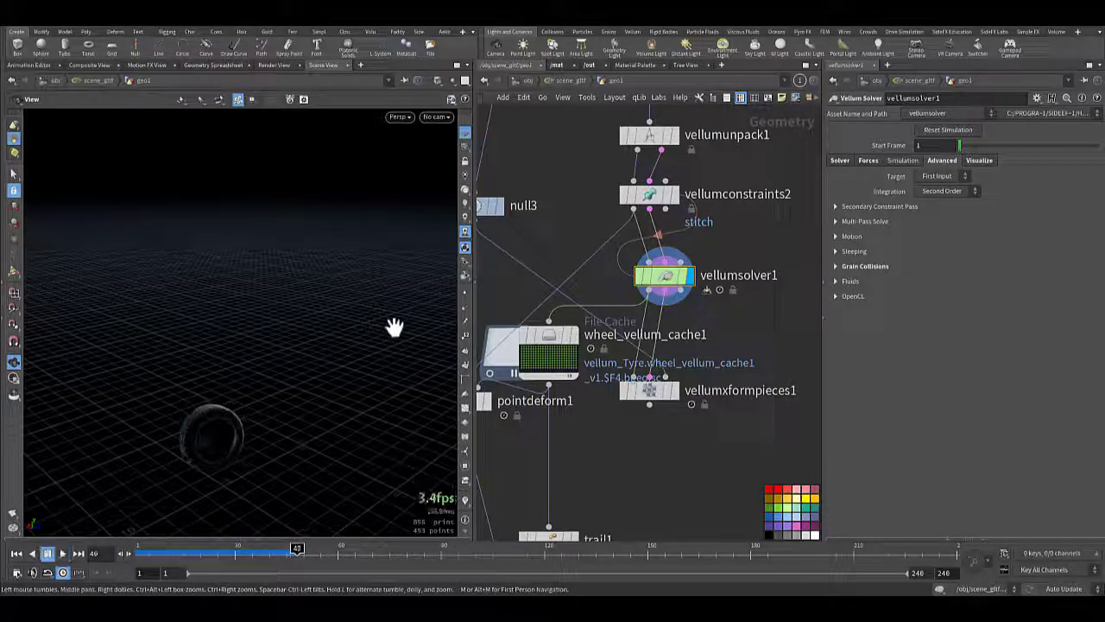
Replay the wheel simulation from a closer viewpoint near ground level.
left_click_drag(278, 442, 414, 419)
middle_click_drag(395, 420, 274, 417)
right_click_drag(274, 417, 425, 438)
left_click_drag(424, 437, 361, 432)
key("Up")
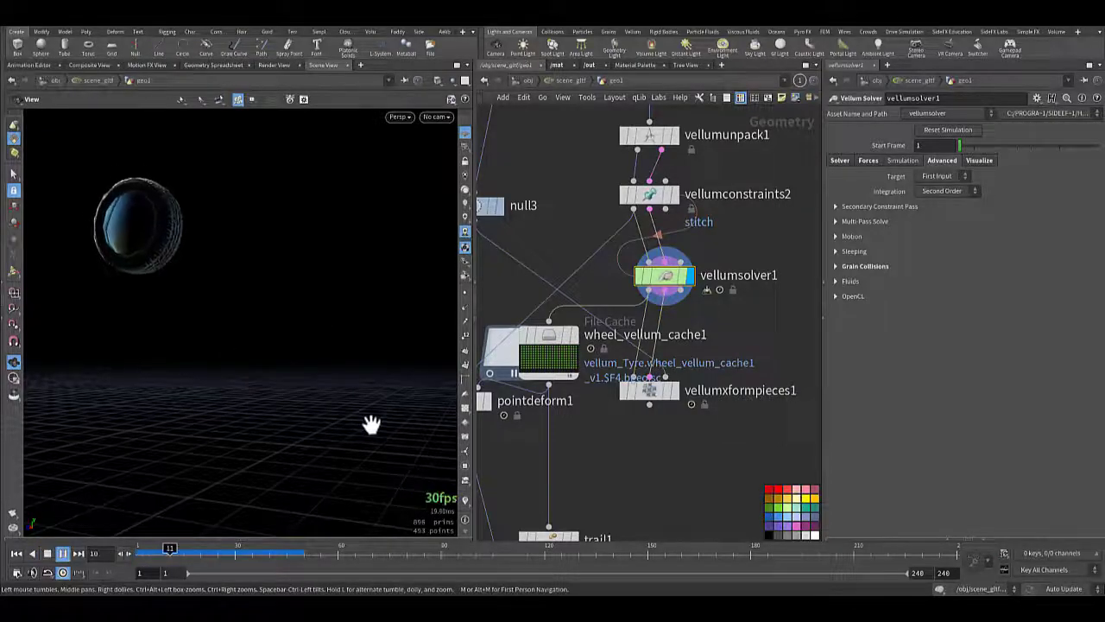
Stop playback, step backward frame by frame around the ground impact, and return to the first frame.
key("Up")
key("Left")
key("Left")
key("Left")
key("Left")
key("Left")
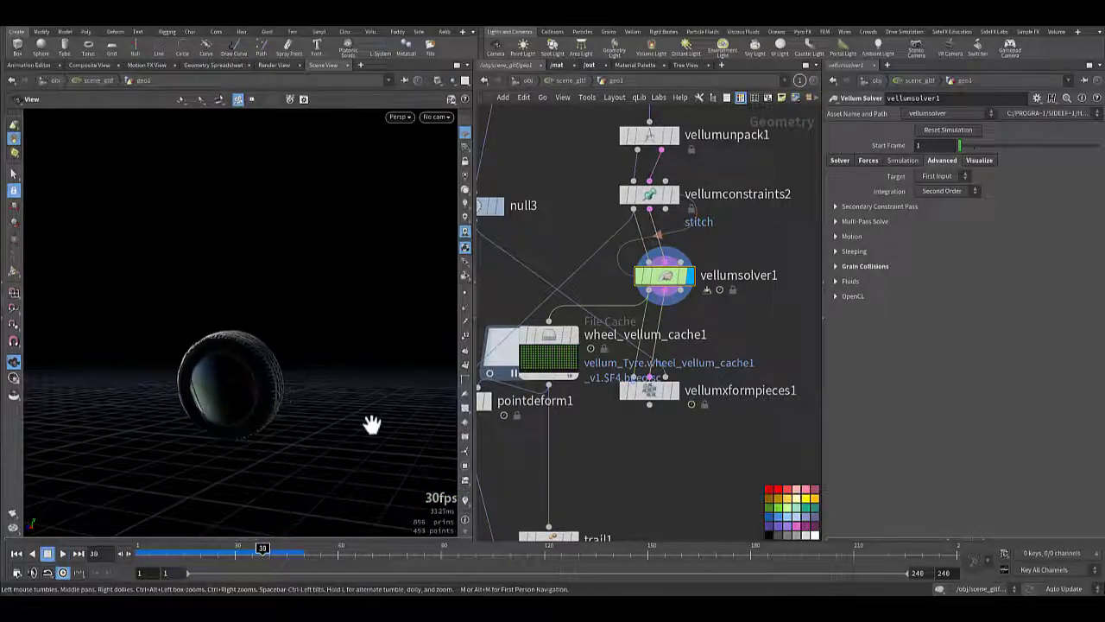
key("Left")
key("ctrl+Up")
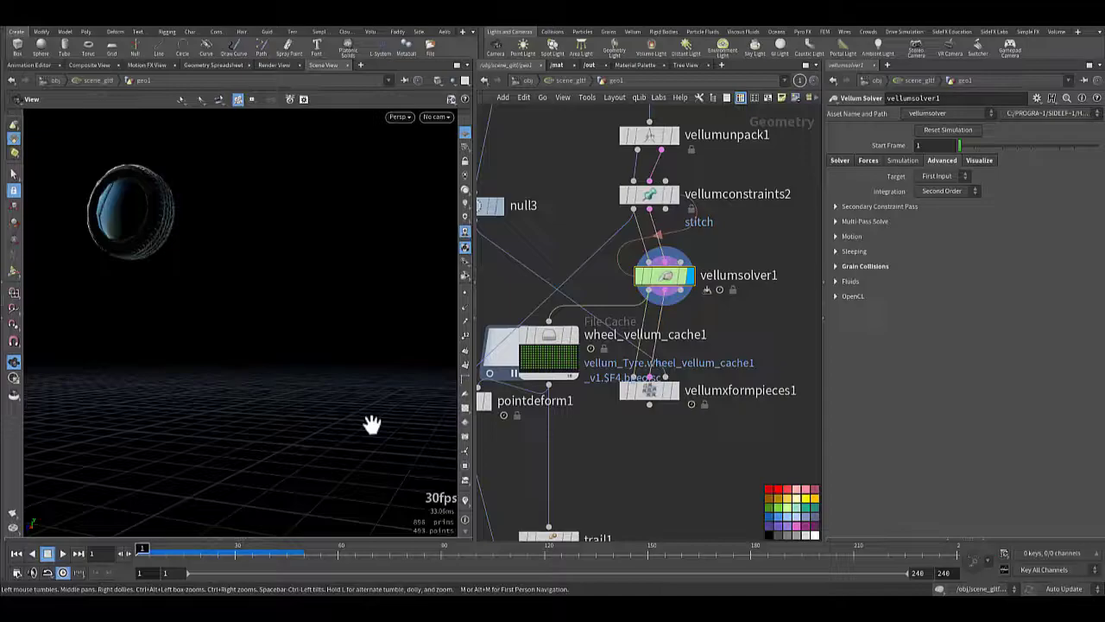
Select vellumpressure1 in the tire branch and set its Rest Length Scale to 1.5.
middle_click_drag(549, 221, 633, 367)
middle_click_drag(600, 266, 612, 369)
scroll(611, 369, "down", 1)
middle_click_drag(565, 321, 560, 387)
left_click(577, 286)
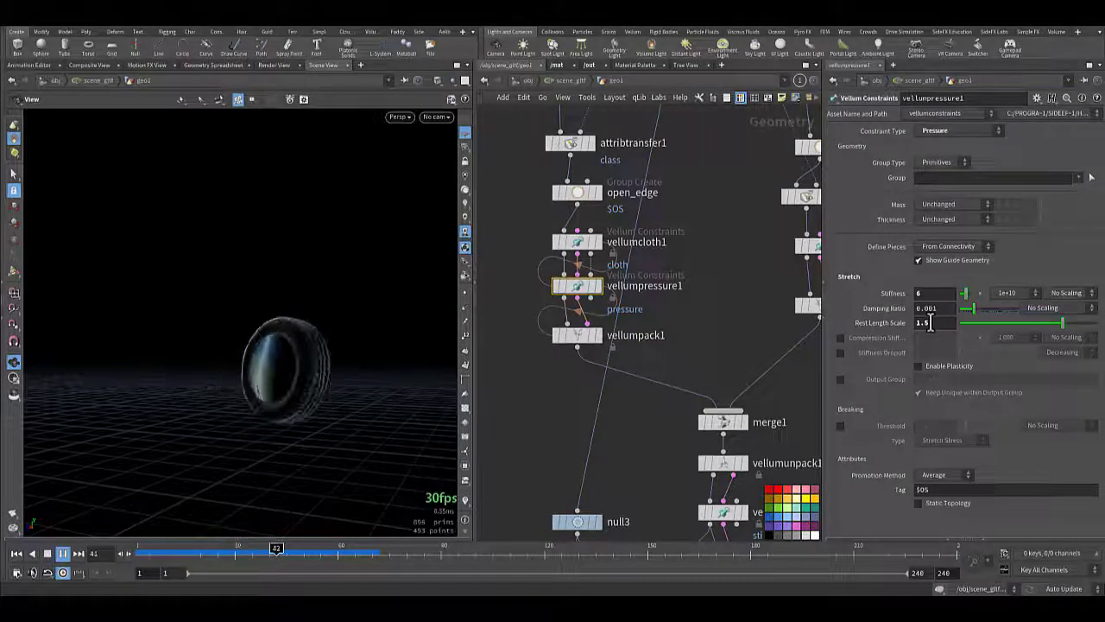
Try a Rest Length Scale of 2 on vellumpressure1 and replay the simulation from the first frame.
key("ctrl+Up")
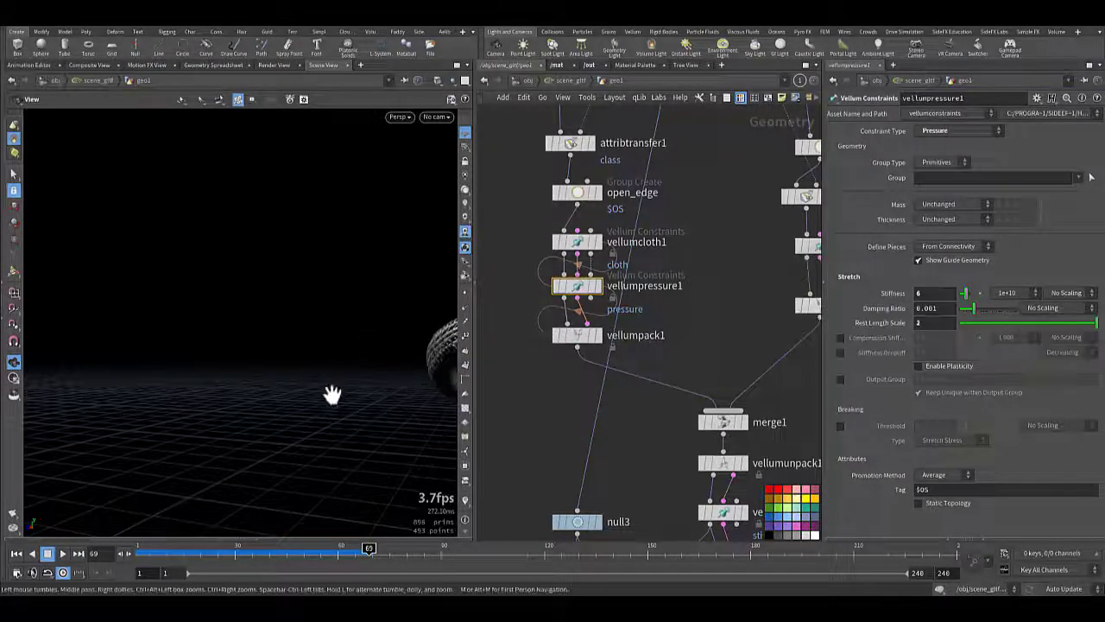
middle_click_drag(332, 395, 192, 410)
key("ctrl+Up")
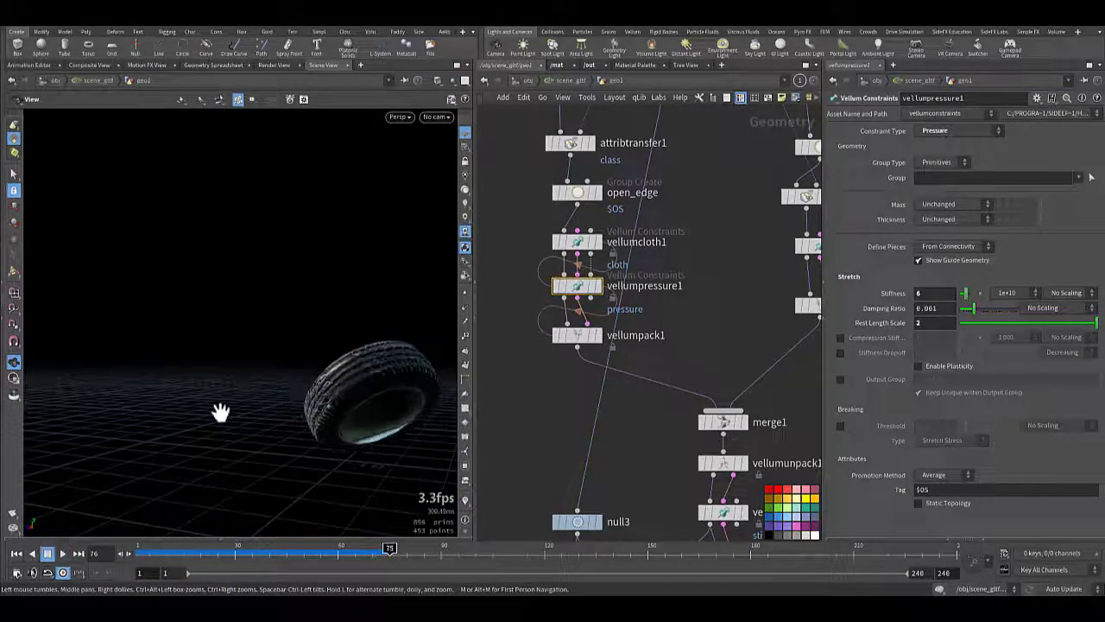
key("ctrl+Up")
Reset the Rest Length Scale of vellumpressure1 to 1 and set its Stiffness multiplier to 10.
middle_click(942, 327, "ctrl")
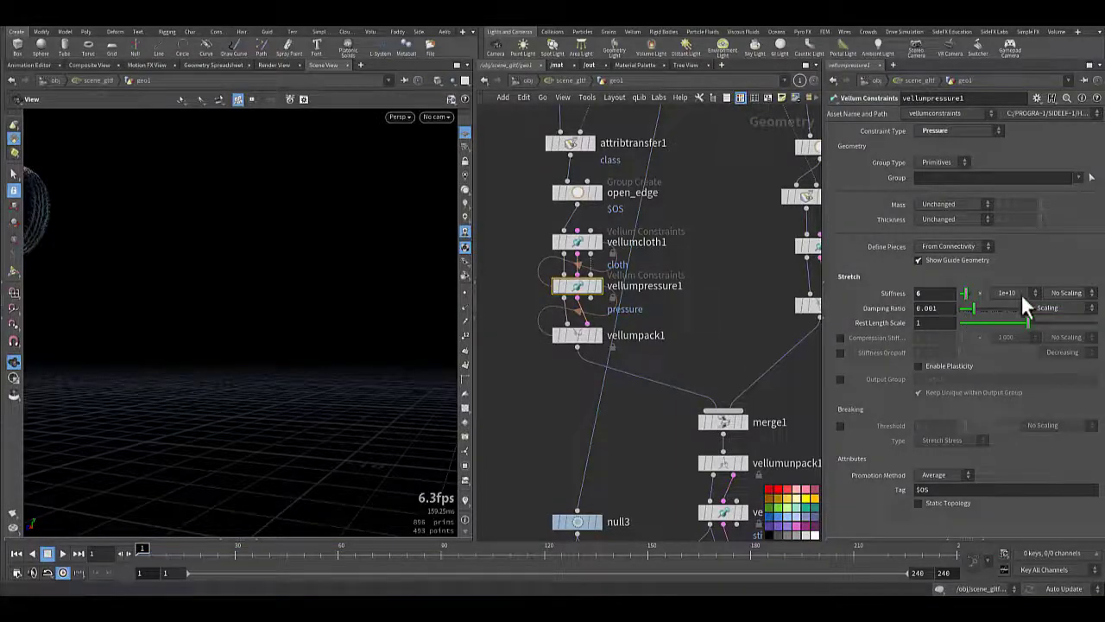
left_click(1021, 293)
left_click(1011, 410)
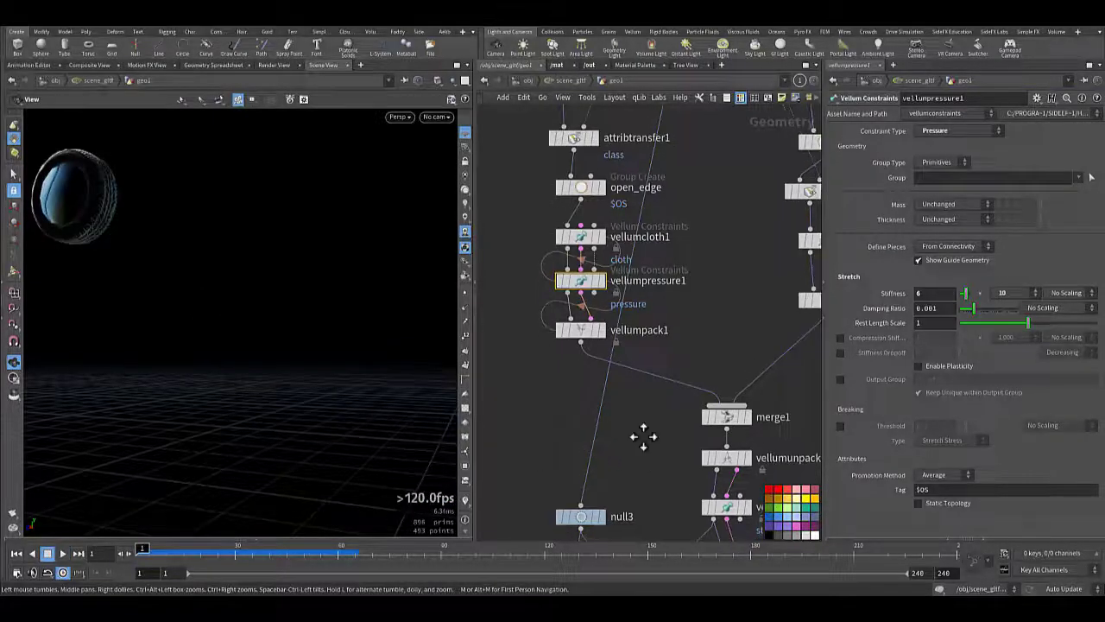
Move pointdeform1 away from the cache node and add a new Point Deform node below vellumxformpieces1.
middle_click_drag(639, 434, 600, 214)
middle_click_drag(646, 413, 704, 394)
left_click_drag(593, 376, 558, 381)
key("Tab")
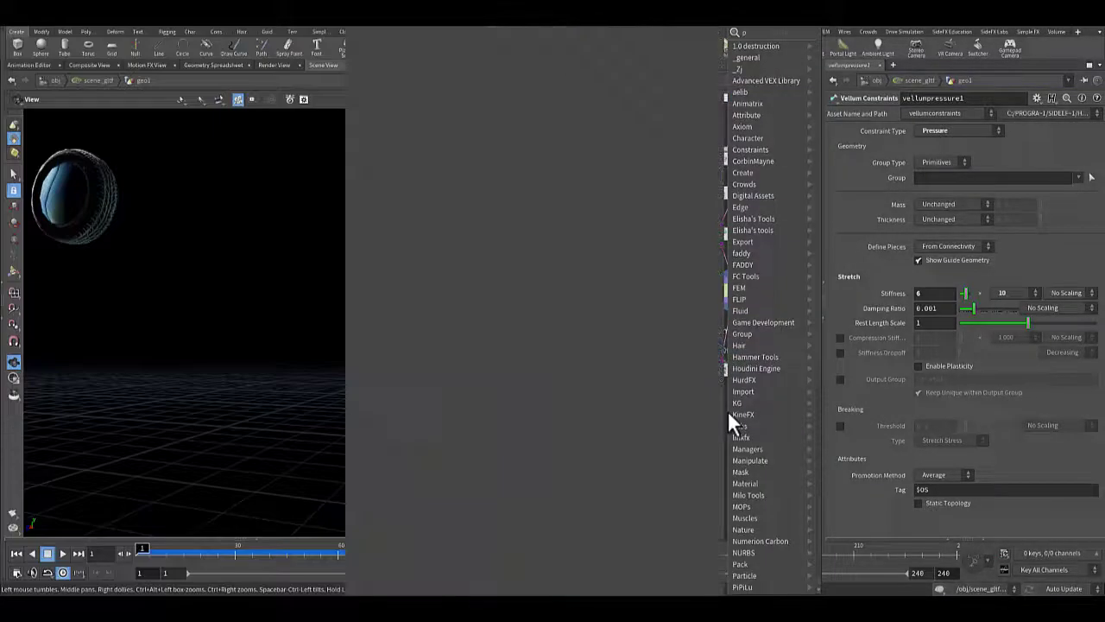
type("point def")
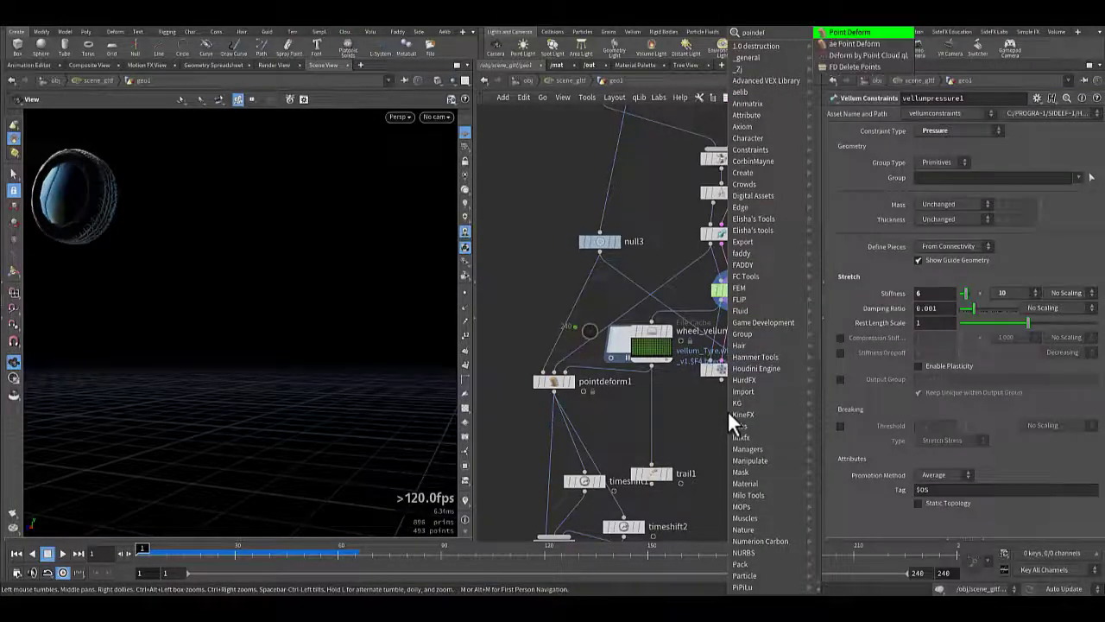
key("Return")
left_click(718, 446)
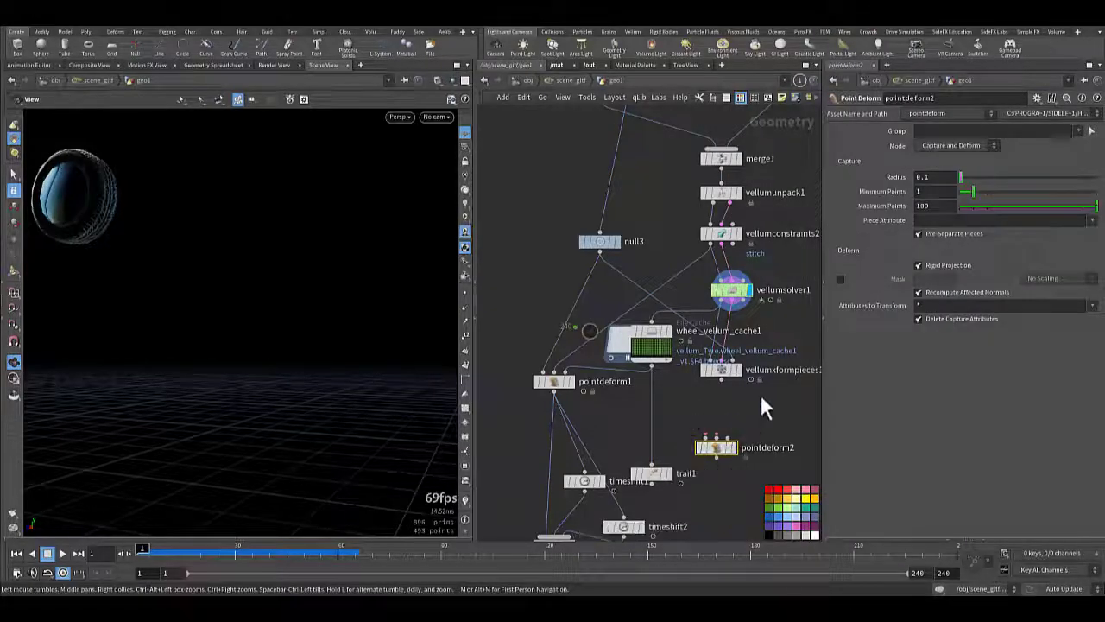
Wire null3, vellumconstraints2 and vellumsolver1 into the three inputs of pointdeform2, and display pointdeform2.
left_click(706, 434)
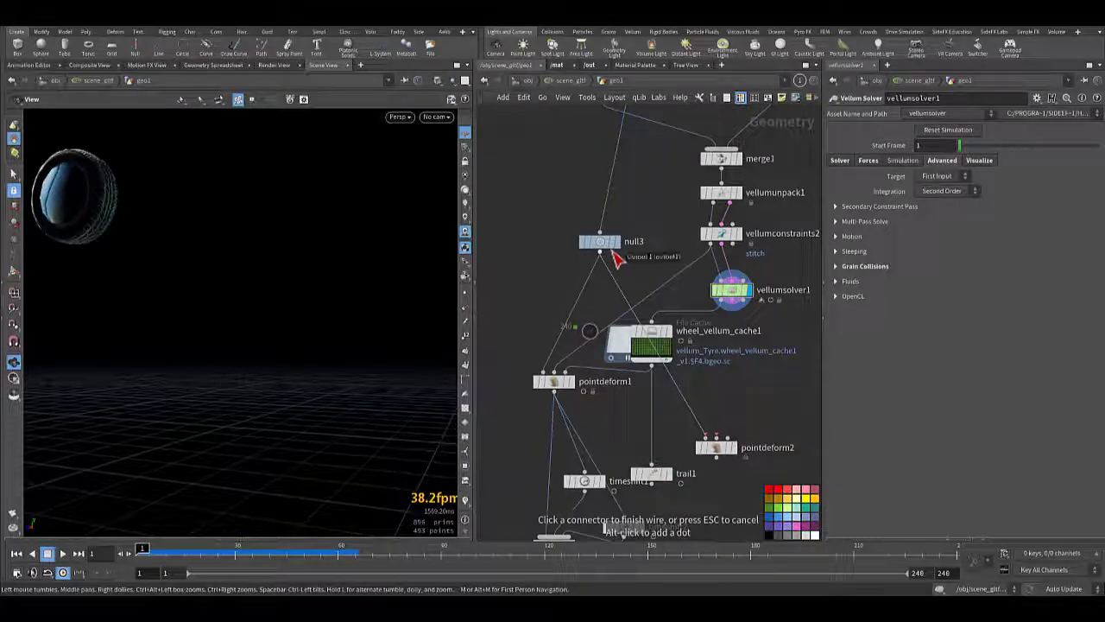
left_click(617, 243)
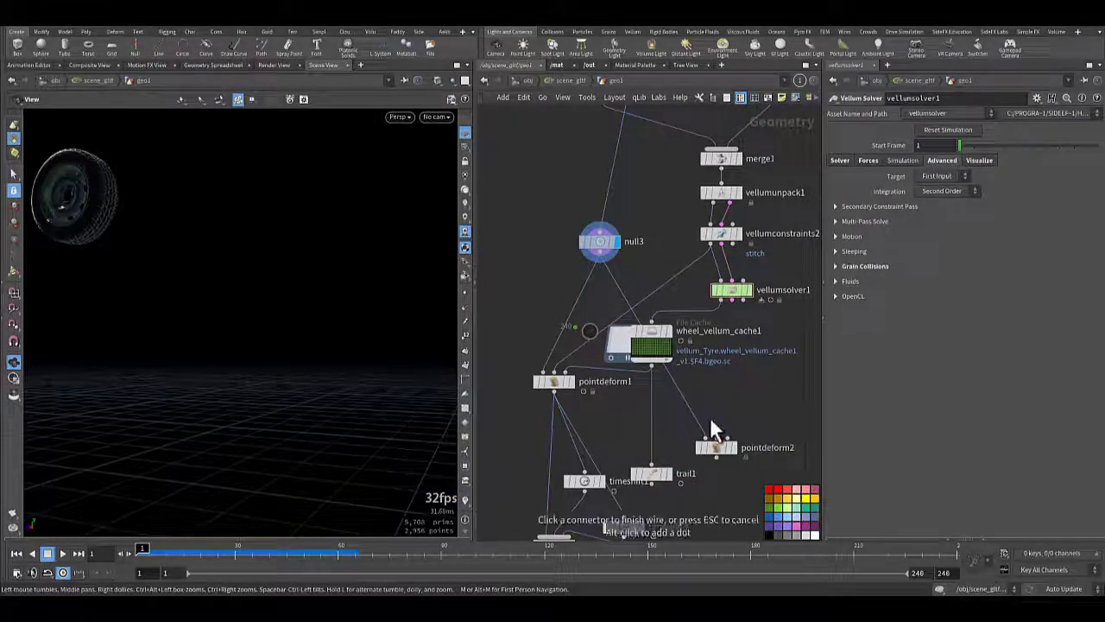
left_click(701, 254)
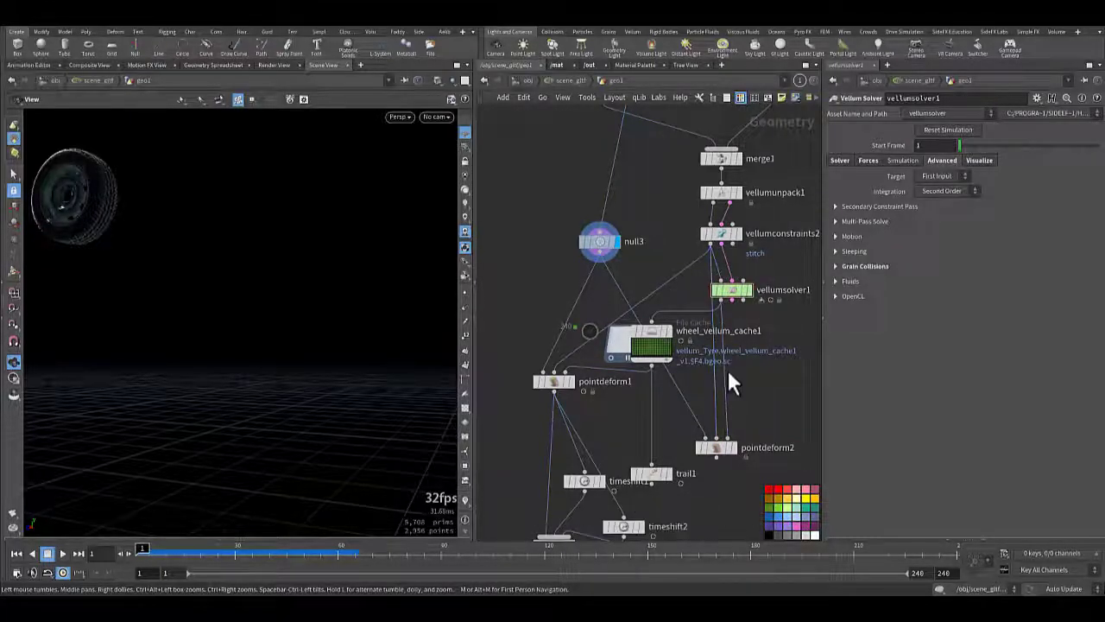
left_click(733, 447)
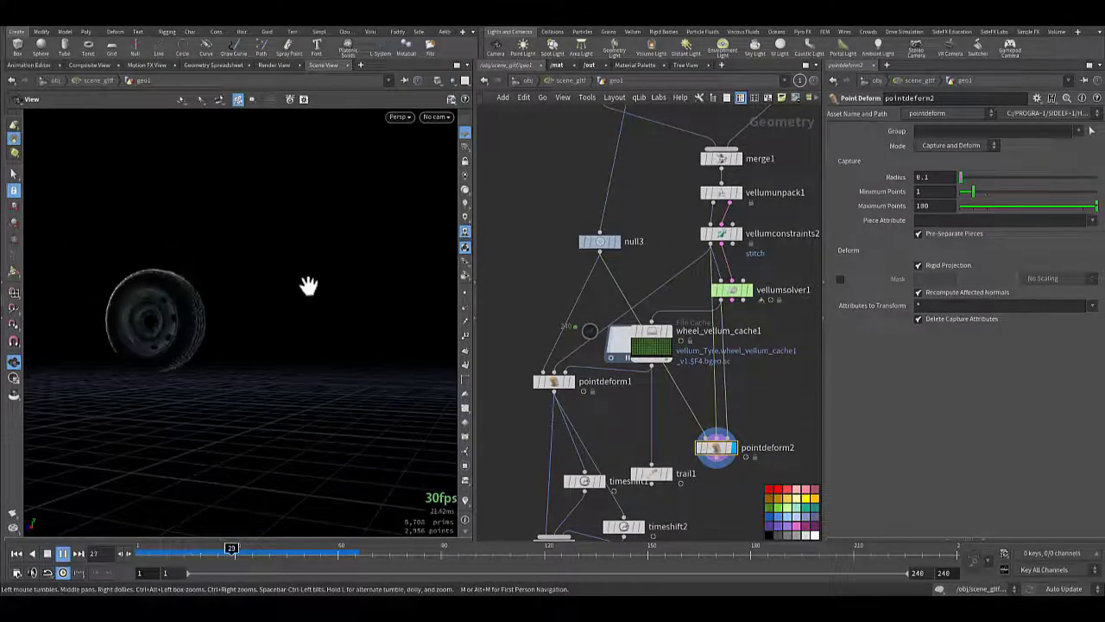
Play the deformed wheel, scrub to frame 35 and inspect its rim up close.
key("Up")
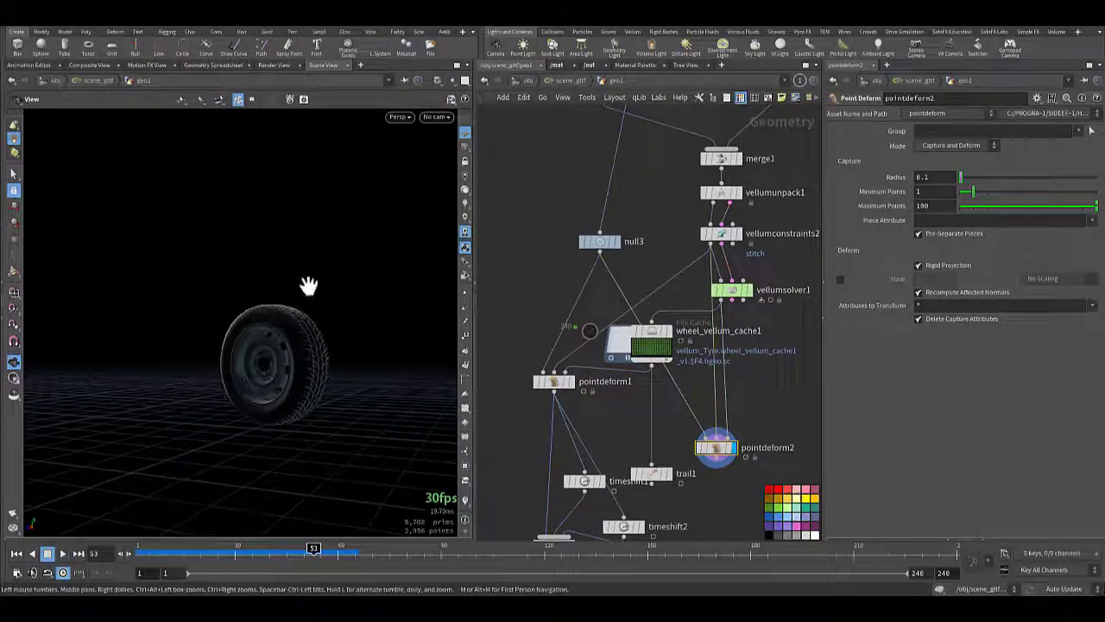
left_click(200, 552)
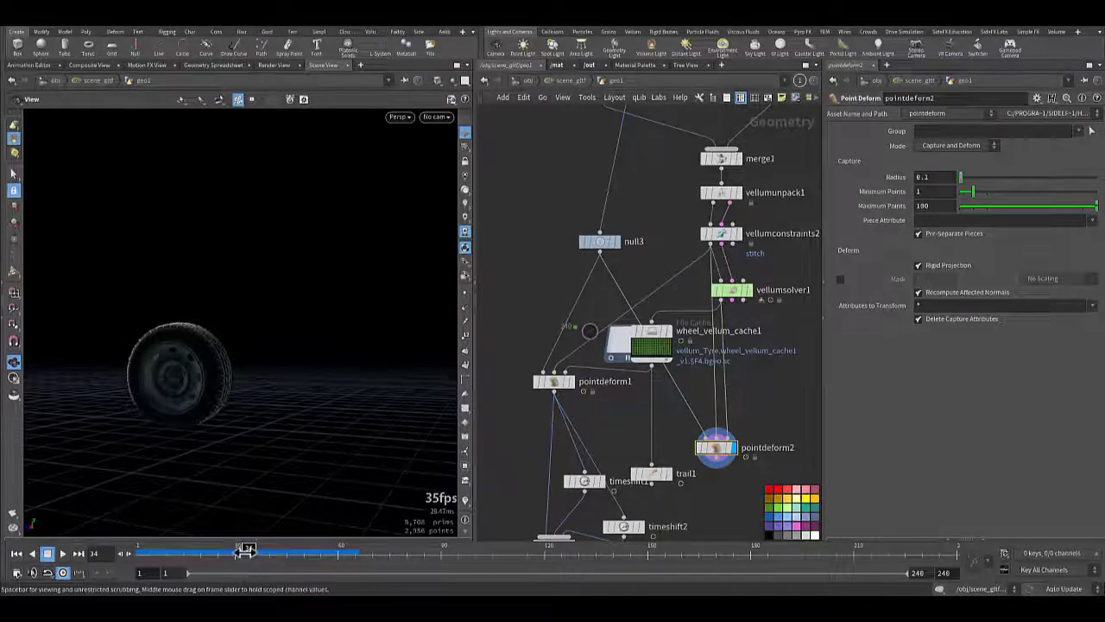
right_click_drag(165, 405, 384, 400)
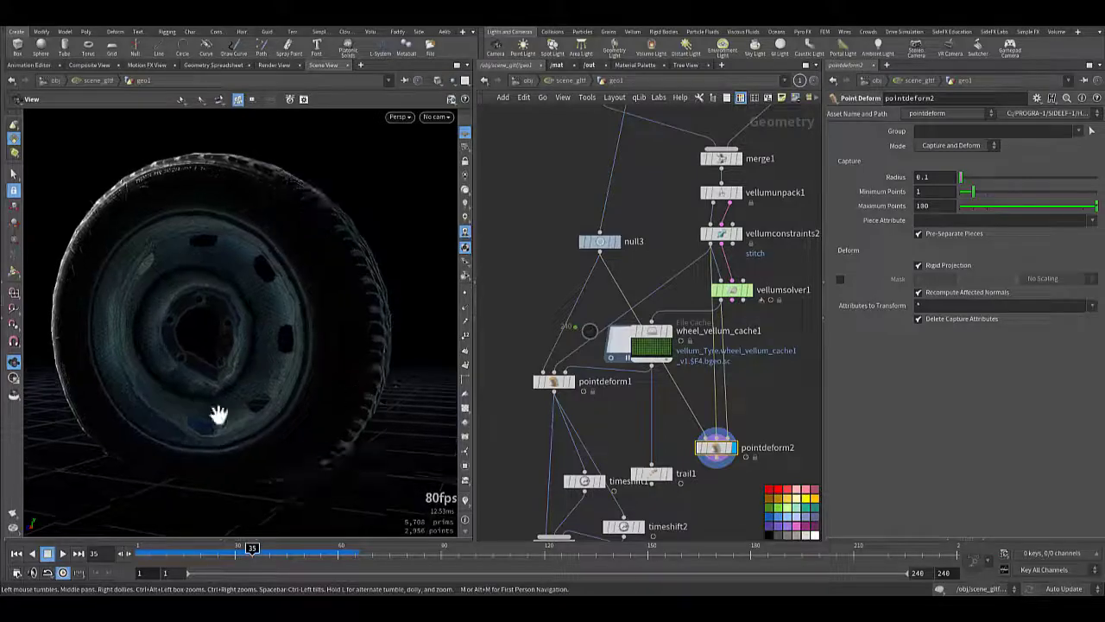
Set the Minimum Points of pointdeform2 to 15.
left_click_drag(217, 414, 207, 425)
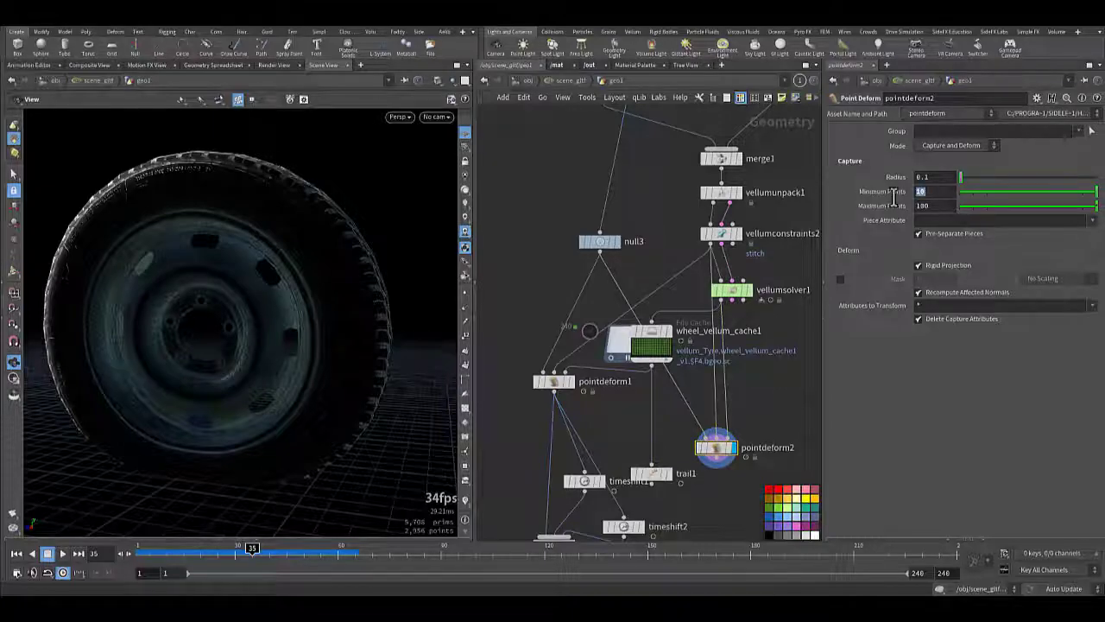
key("i")
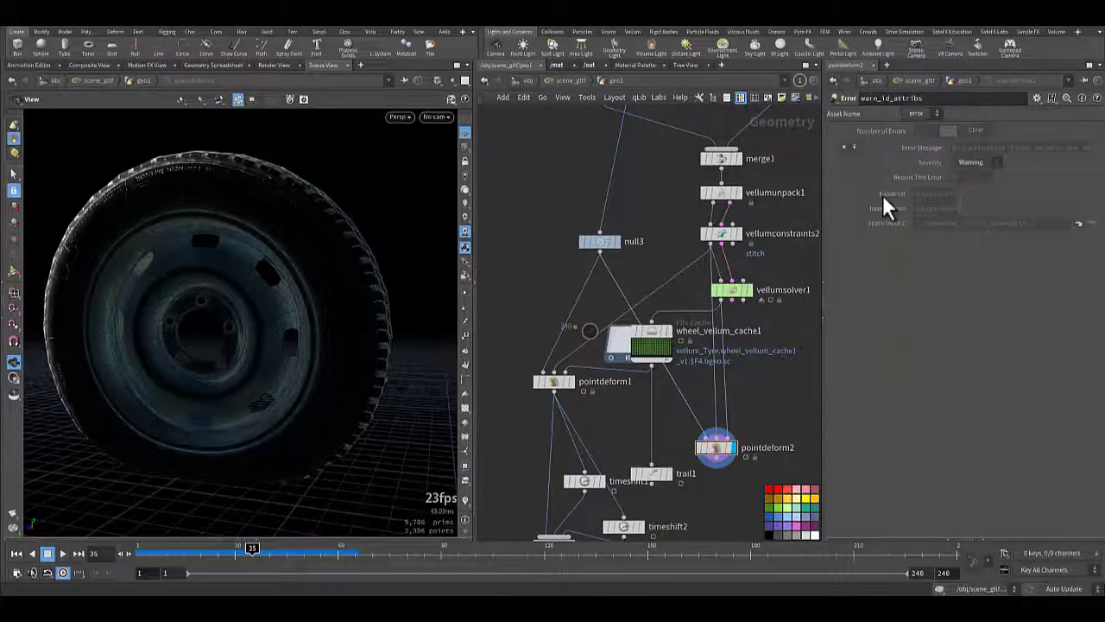
left_click(725, 446)
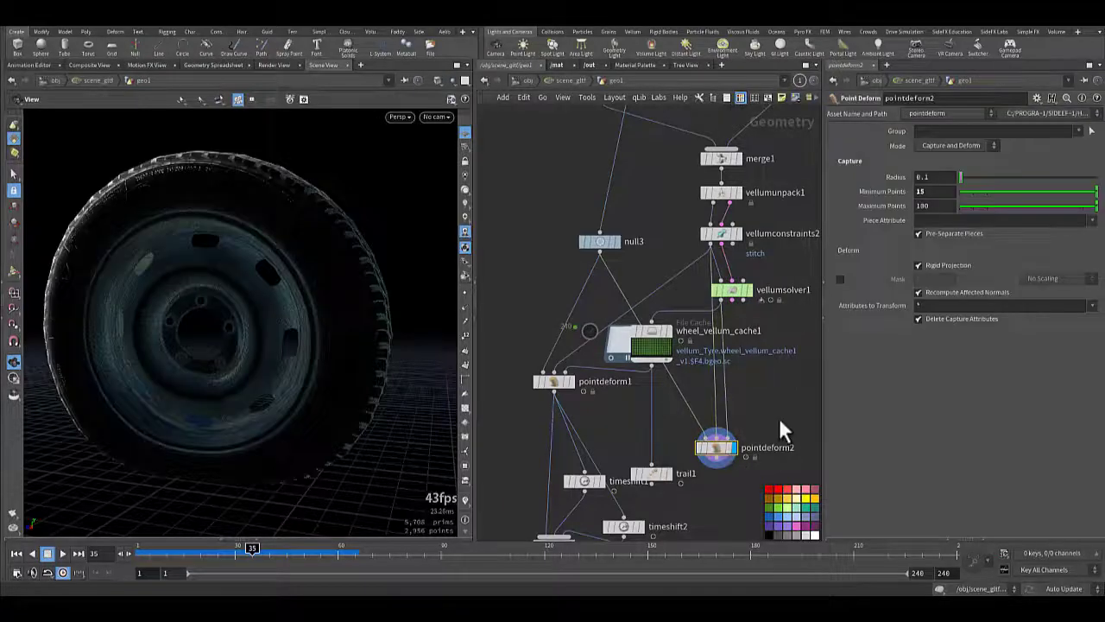
Scrub to frame 45, replay the simulation from the first frame and check the deformed tire from several angles.
left_click(170, 549)
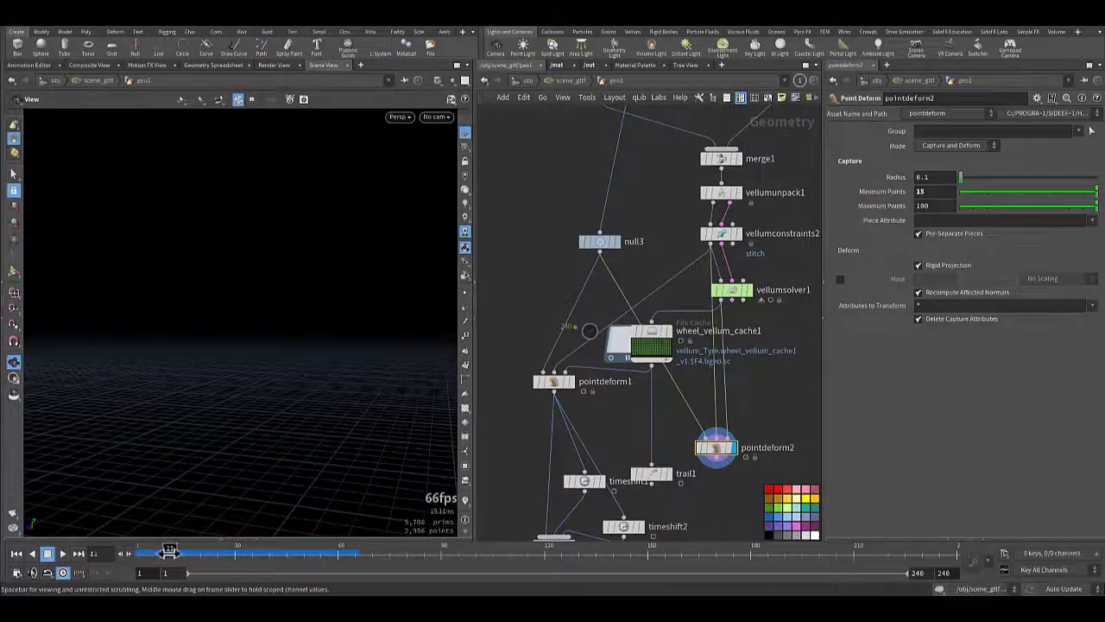
left_click_drag(218, 553, 287, 557)
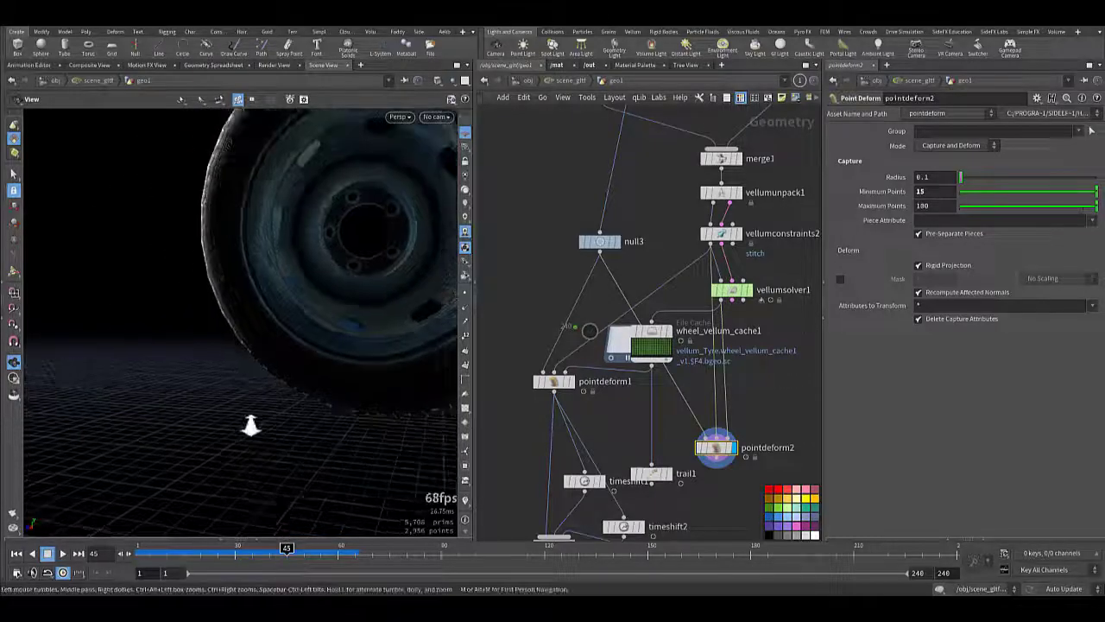
scroll(233, 425, "down", 5)
left_click_drag(233, 425, 226, 414)
key("ctrl+Up")
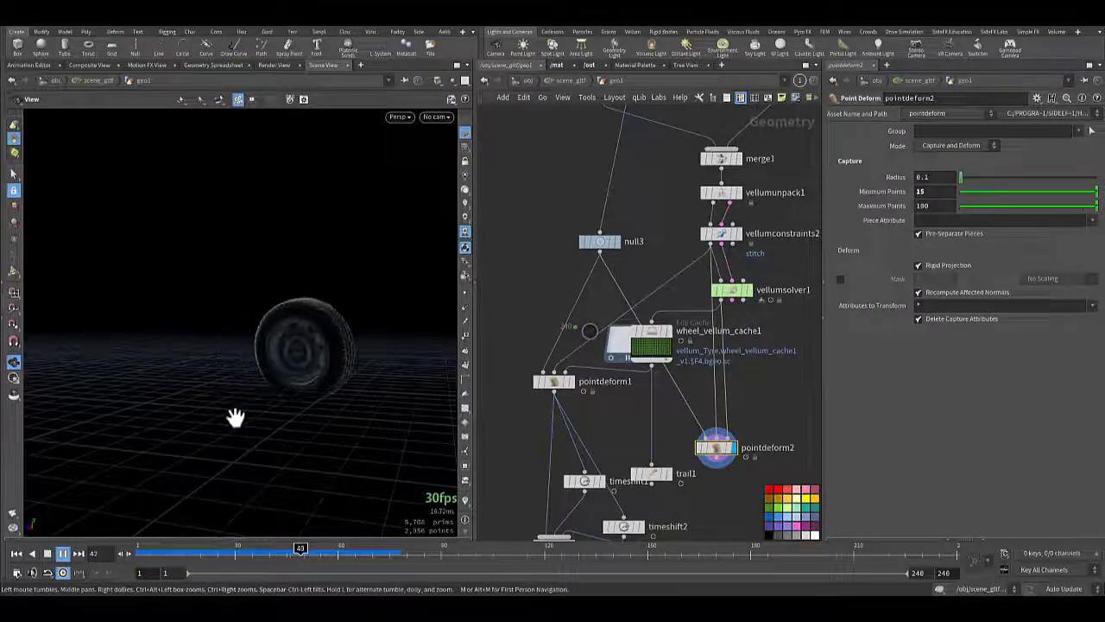
key("ctrl+Up")
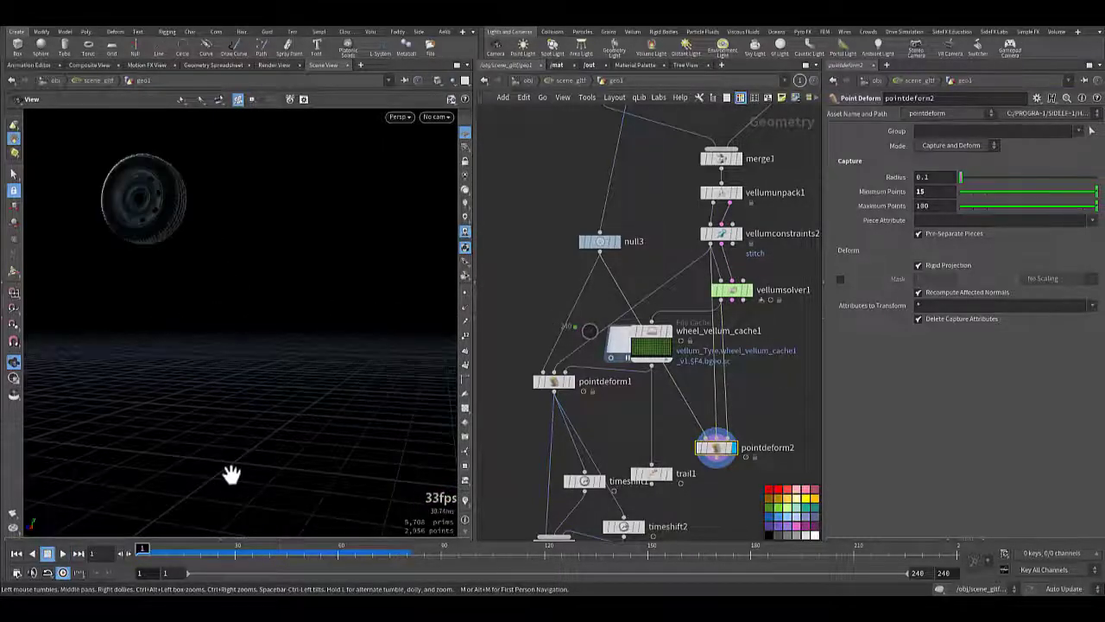
left_click_drag(232, 453, 174, 415)
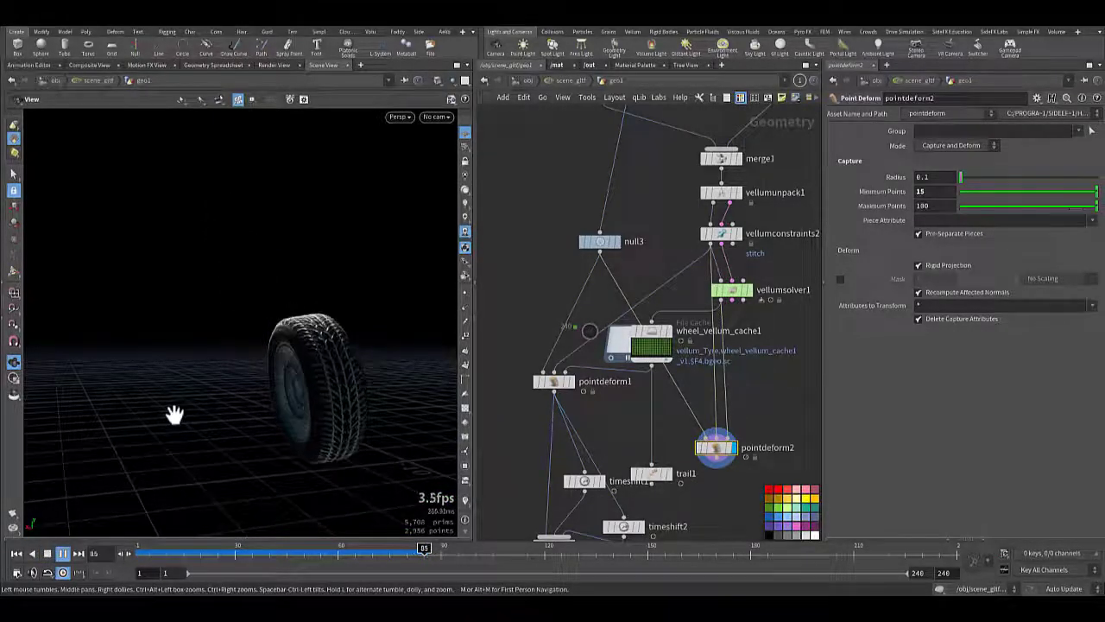
key("Up")
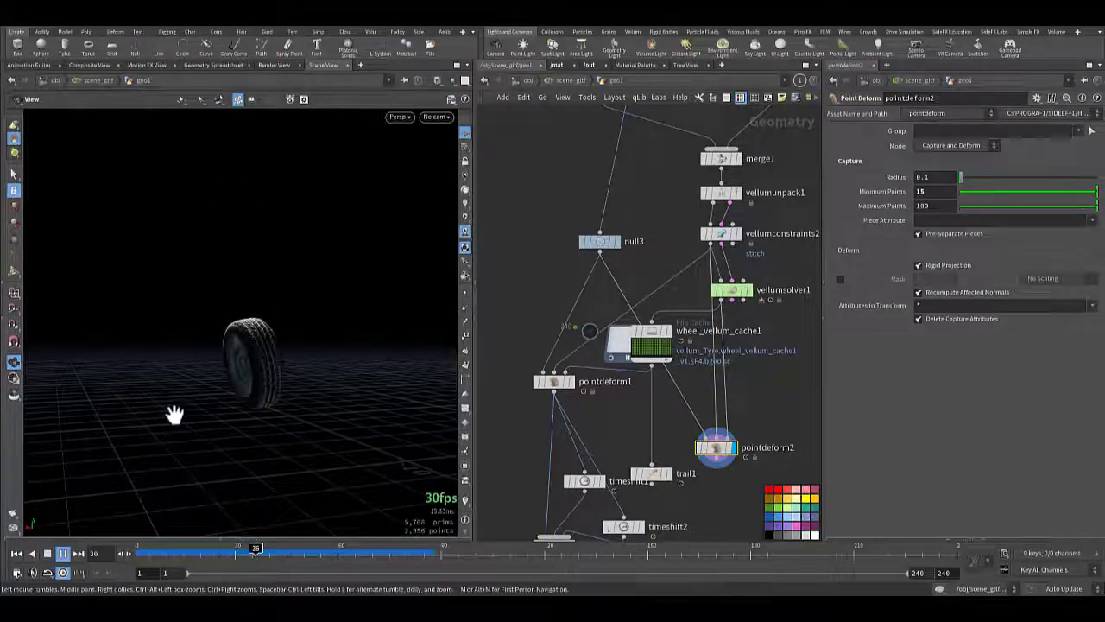
Switch to the media player, play the rendered clip of the three rolling tires and pause it at 00:19.
mouse_move(324, 607)
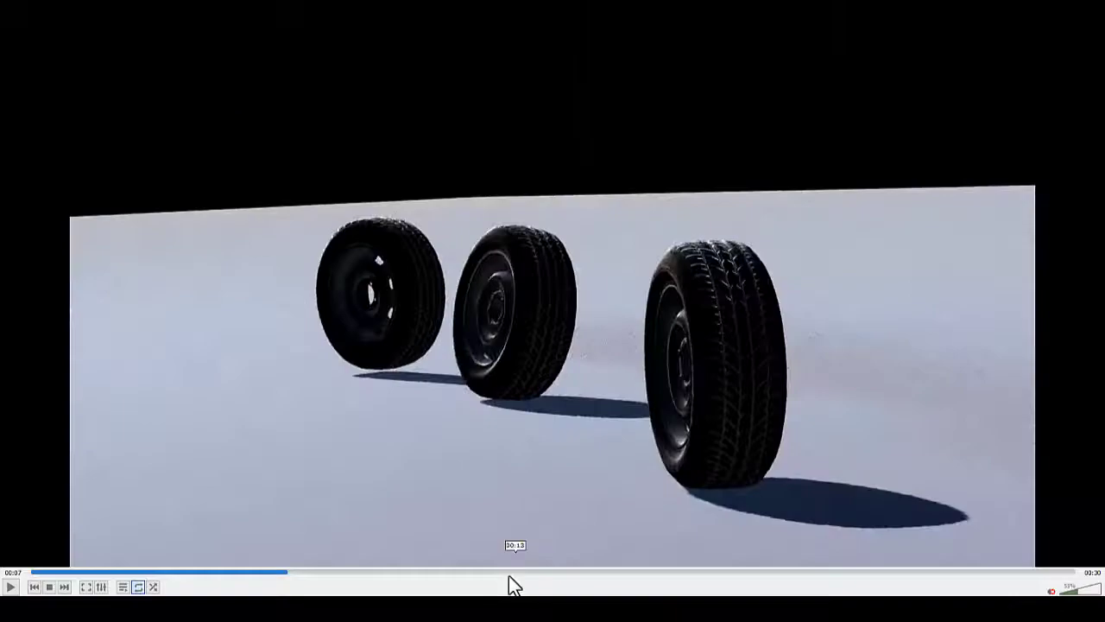
left_click(12, 587)
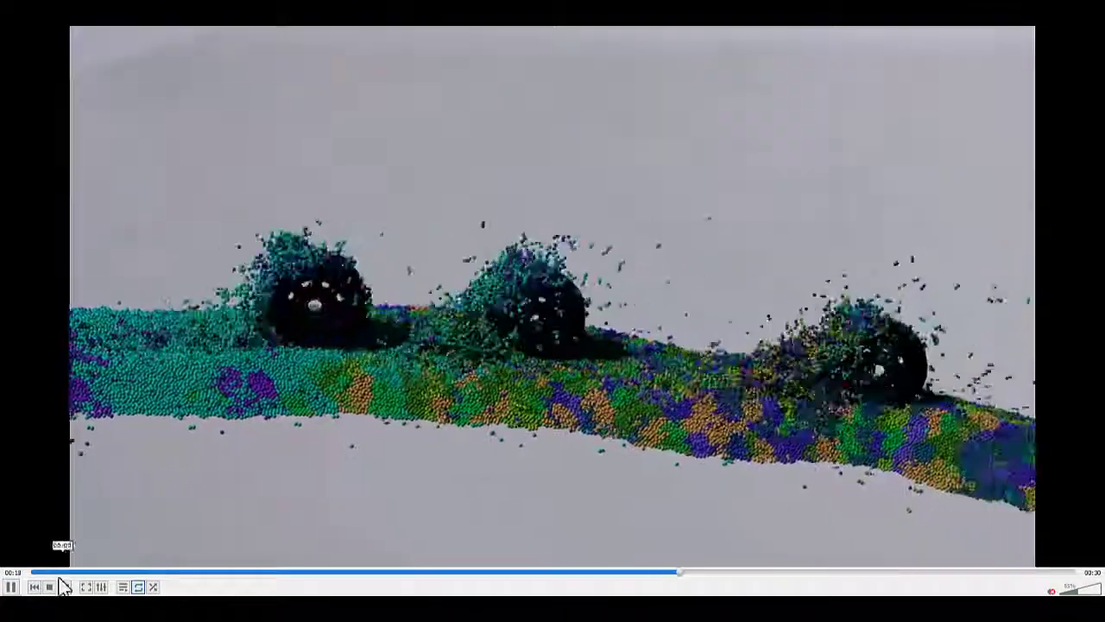
left_click(15, 586)
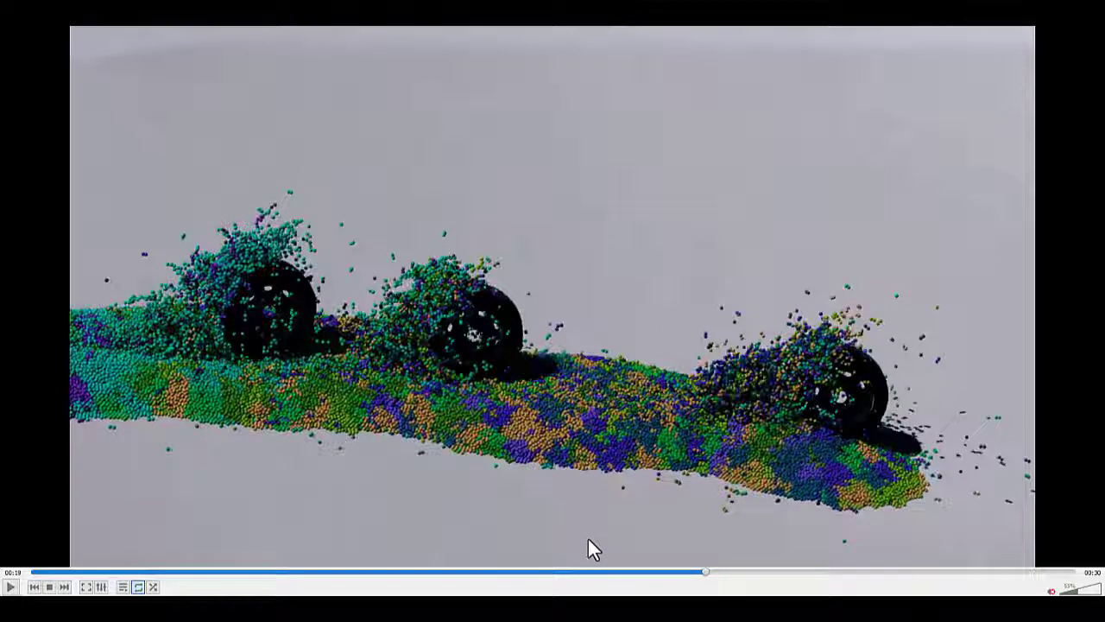